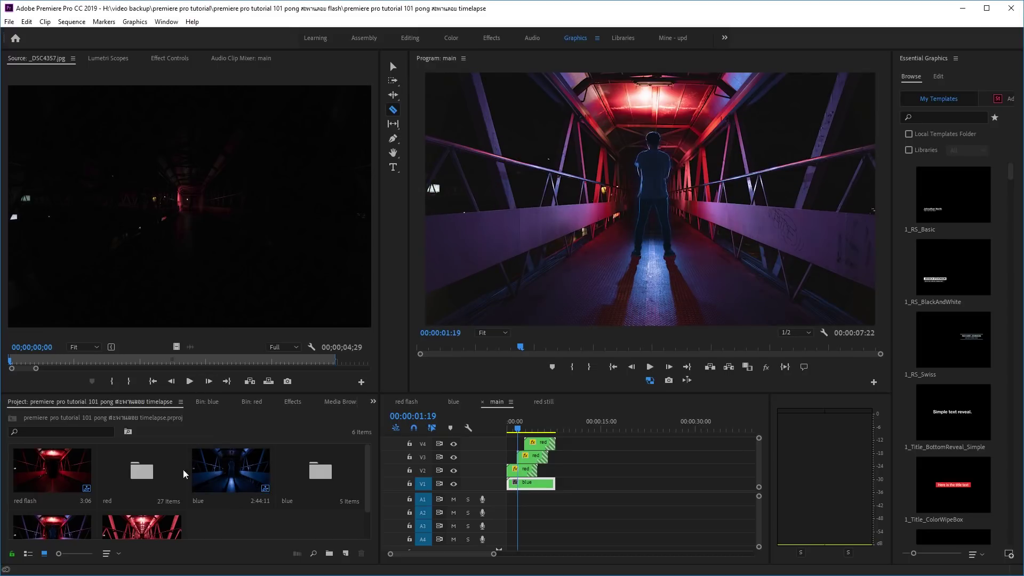
Step: Open the red bin and preview _DSC4331, _DSC4331-2 and _DSC4332 in the Source monitor
{"action": "left_click", "coordinate": [148, 481]}
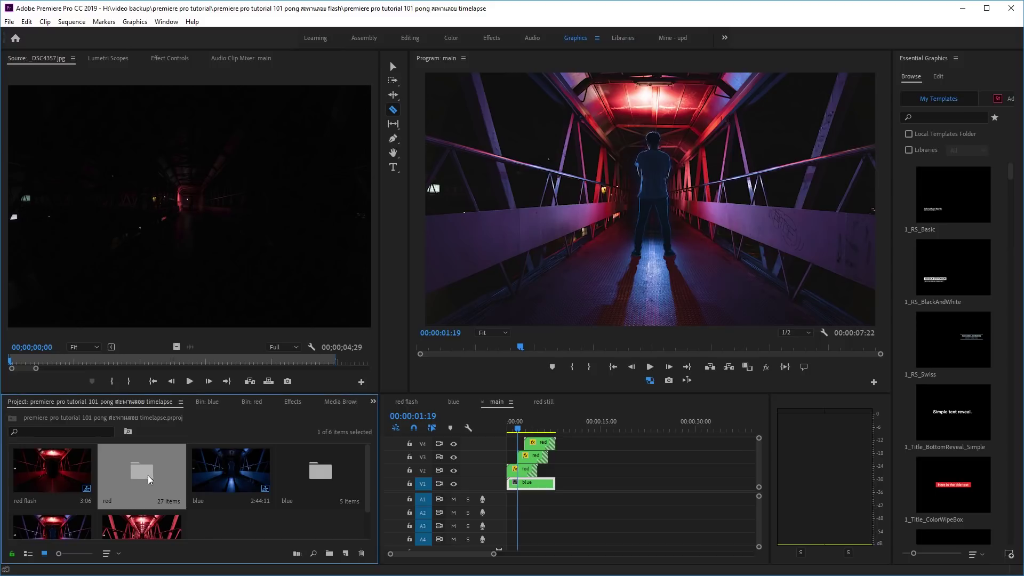
{"action": "left_click", "coordinate": [327, 483]}
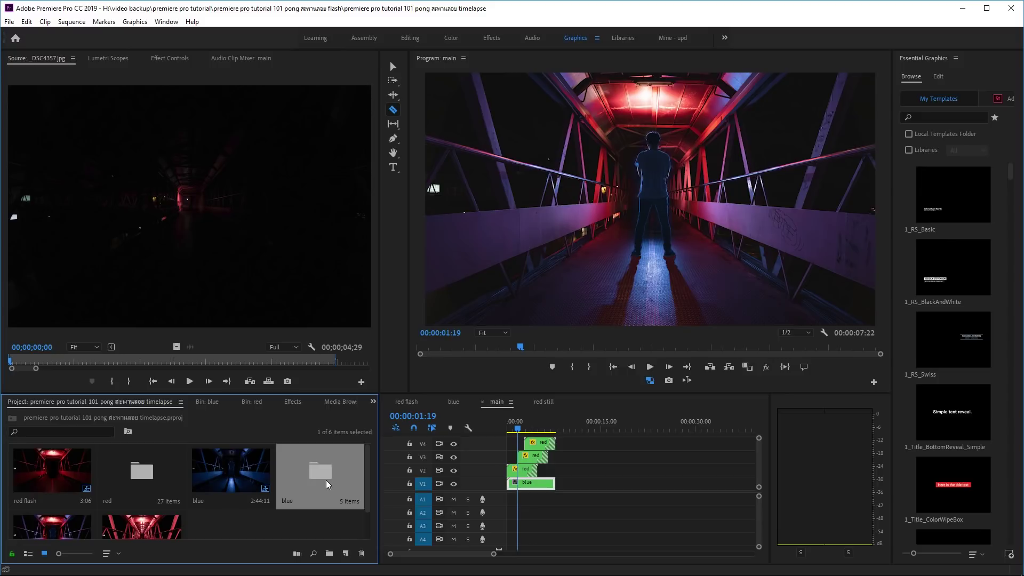
{"action": "double_click", "coordinate": [146, 483]}
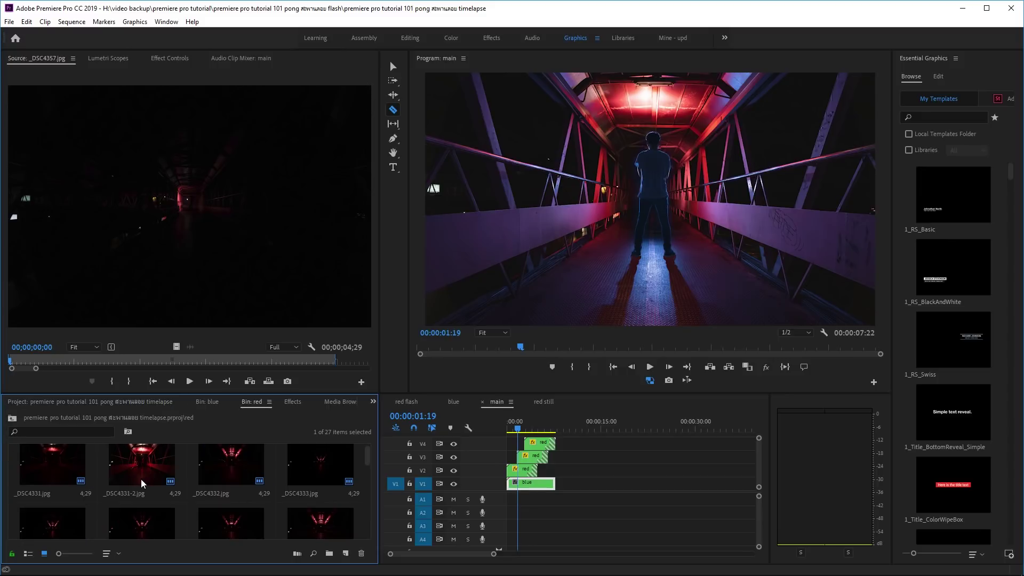
{"action": "double_click", "coordinate": [64, 472]}
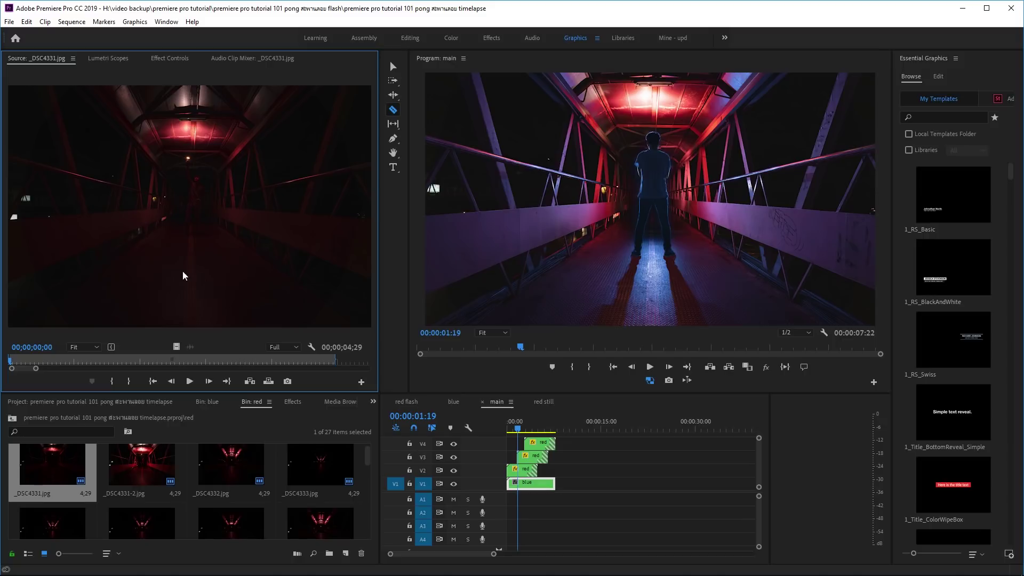
{"action": "double_click", "coordinate": [144, 462]}
{"action": "left_click", "coordinate": [237, 467]}
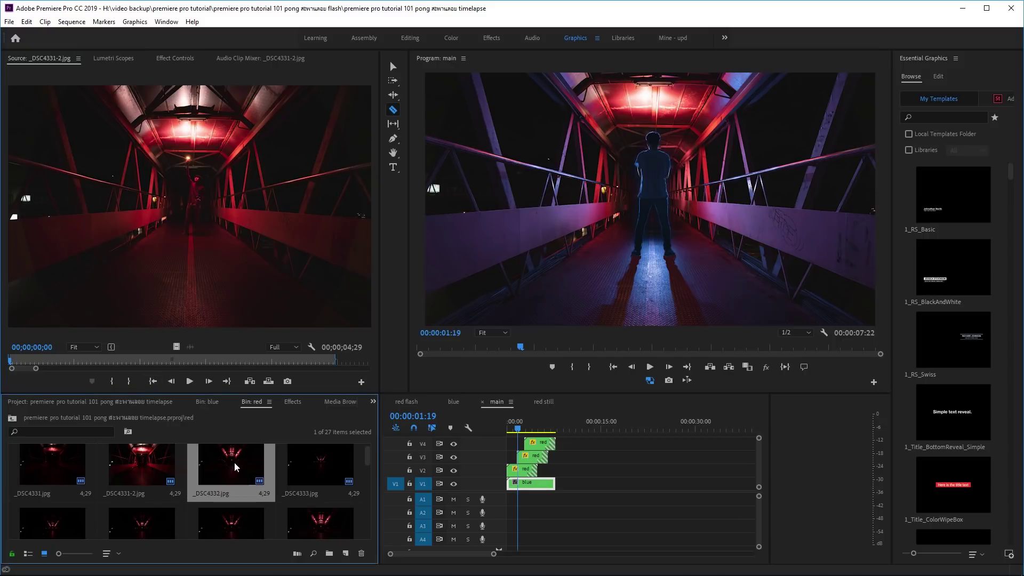
{"action": "double_click", "coordinate": [236, 467]}
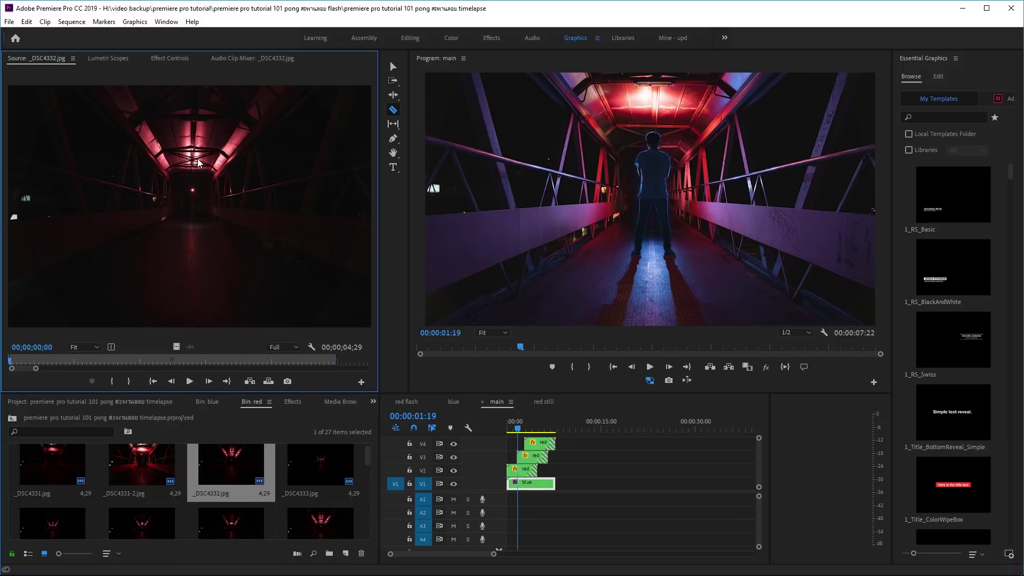
Step: Preview _DSC4333, _DSC4334, _DSC4341 and _DSC4342 in the Source monitor
{"action": "double_click", "coordinate": [331, 474]}
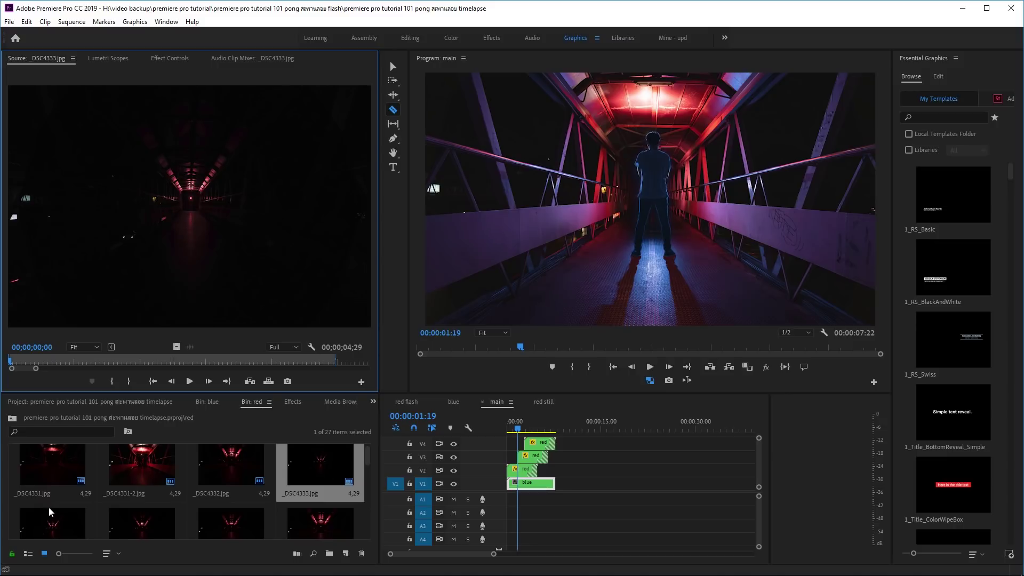
{"action": "double_click", "coordinate": [55, 522]}
{"action": "scroll", "coordinate": [171, 488], "scroll_direction": "down", "scroll_amount": 1}
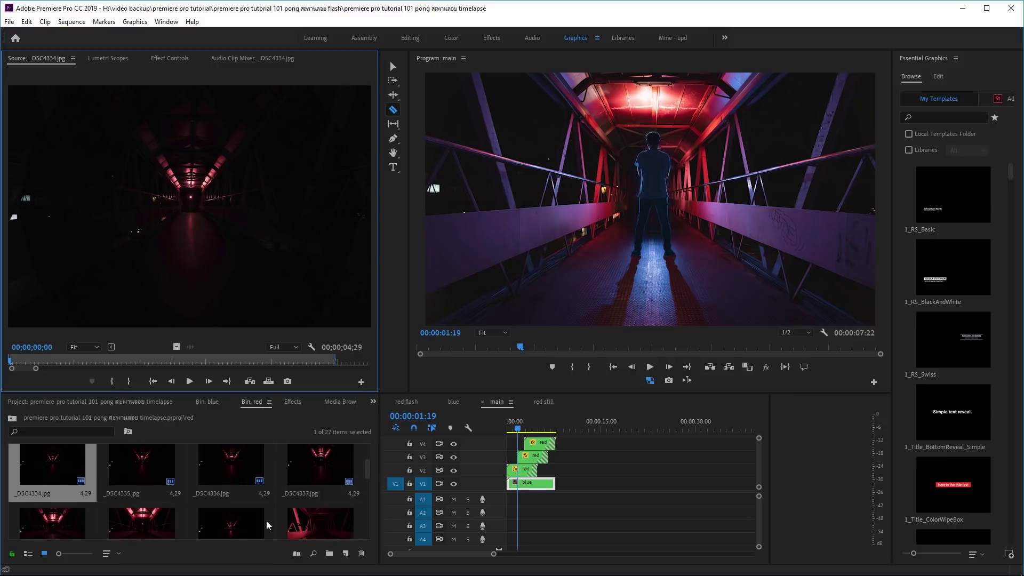
{"action": "double_click", "coordinate": [315, 528]}
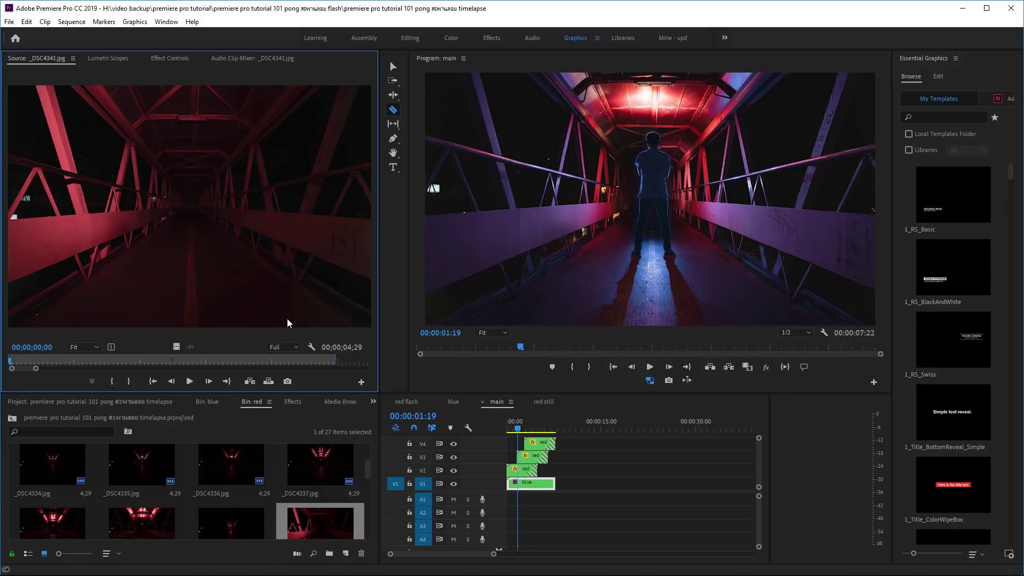
{"action": "scroll", "coordinate": [288, 452], "scroll_direction": "down", "scroll_amount": 2}
{"action": "left_click", "coordinate": [72, 466]}
{"action": "left_click_drag", "start_coordinate": [71, 466], "coordinate": [318, 252]}
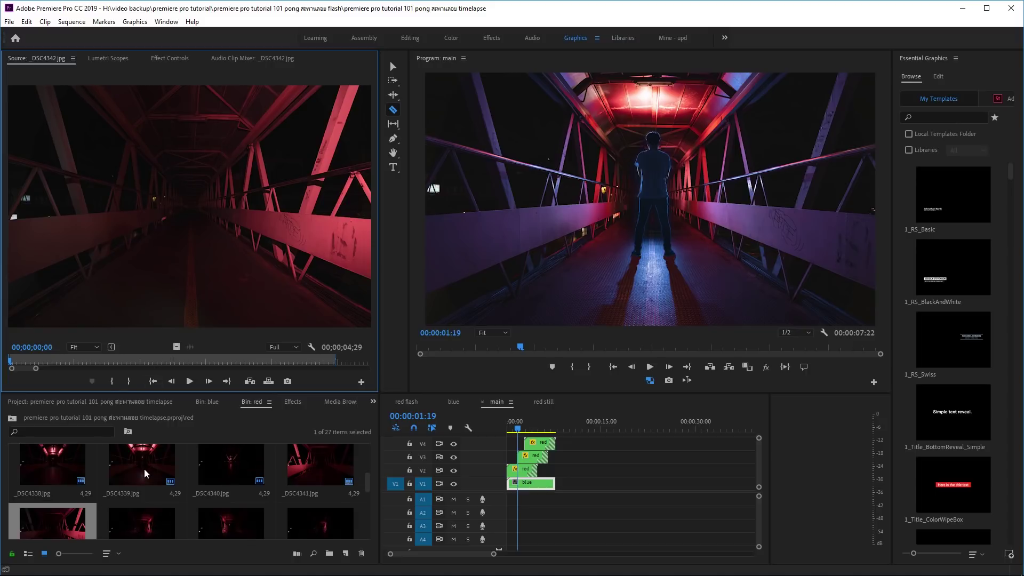
Step: Preview stills _DSC4343 through _DSC4347 in the Source monitor
{"action": "double_click", "coordinate": [140, 466]}
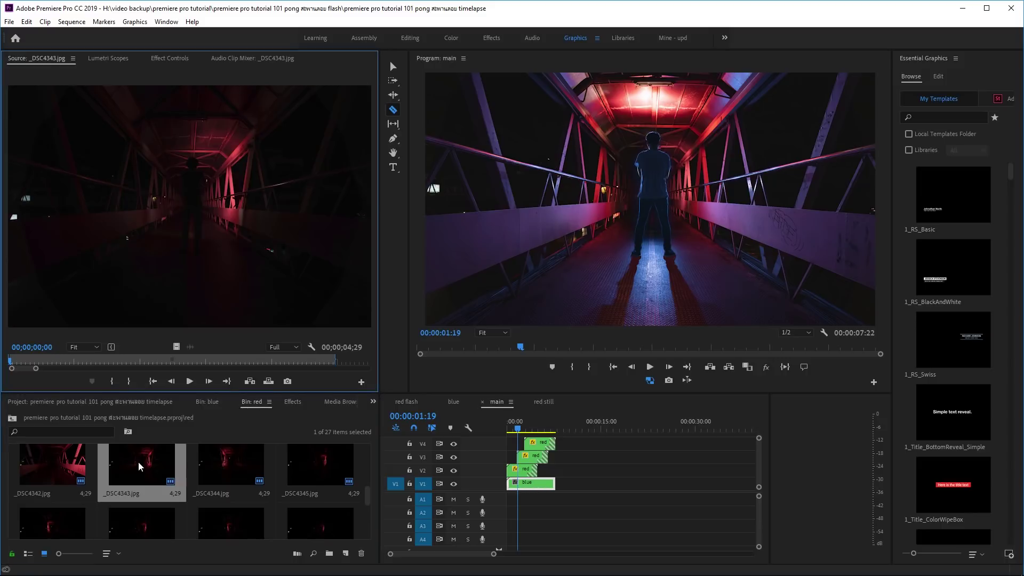
{"action": "double_click", "coordinate": [218, 469]}
{"action": "double_click", "coordinate": [304, 469]}
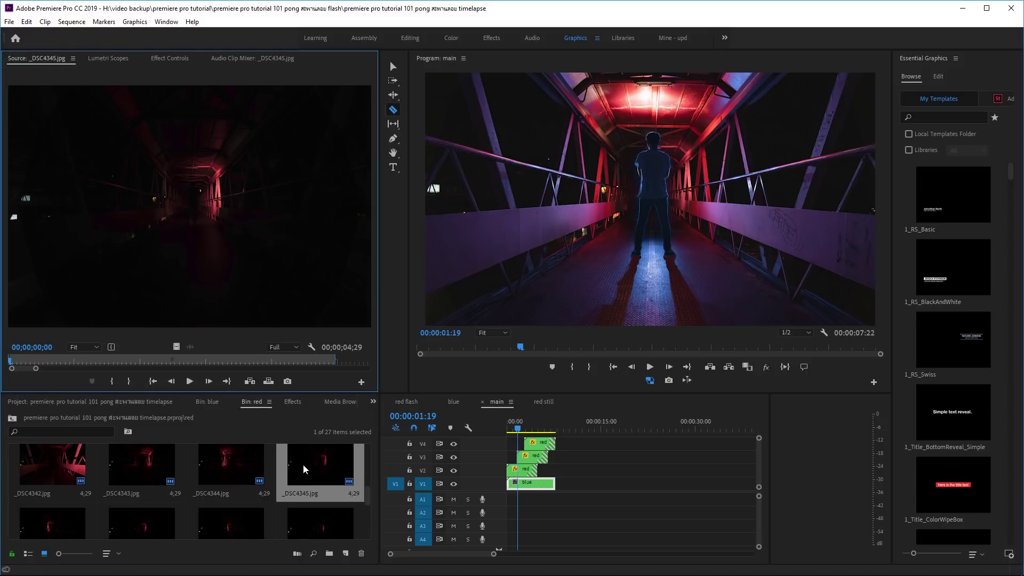
{"action": "double_click", "coordinate": [62, 517]}
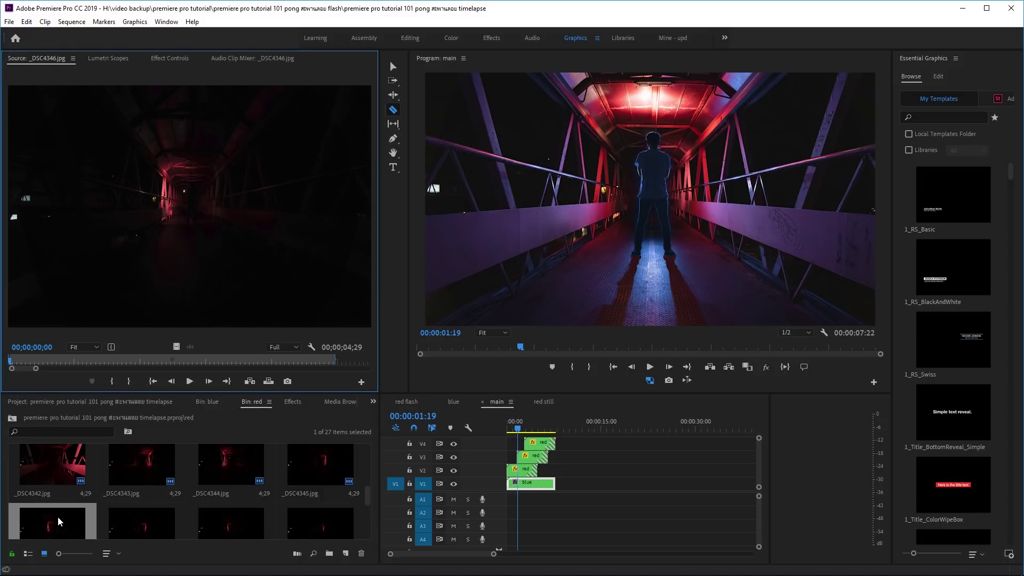
{"action": "double_click", "coordinate": [143, 522]}
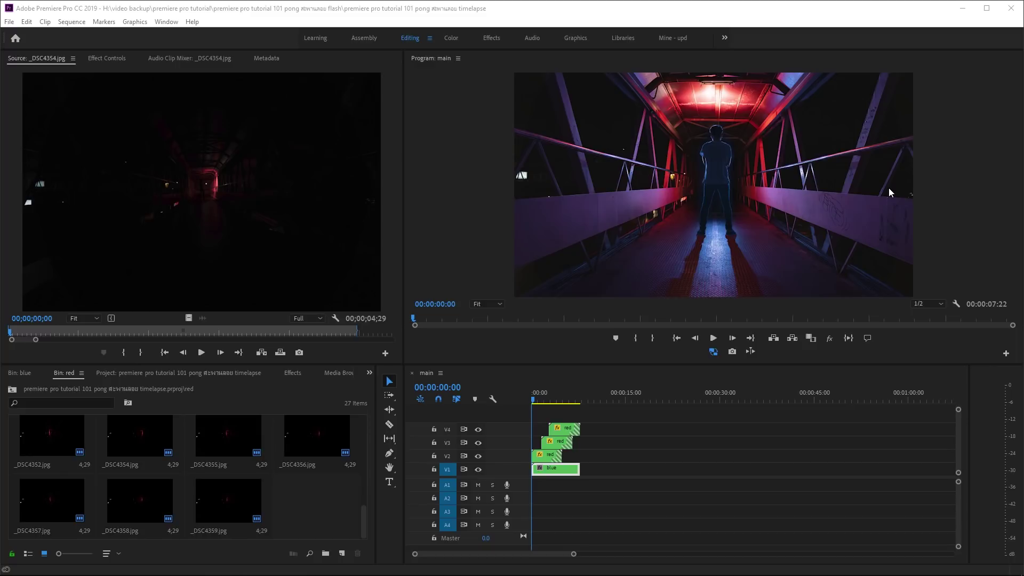
Step: Create a new 1920×1080, 25 fps sequence named 'red tutorial' from the Project panel
{"action": "left_click", "coordinate": [231, 373]}
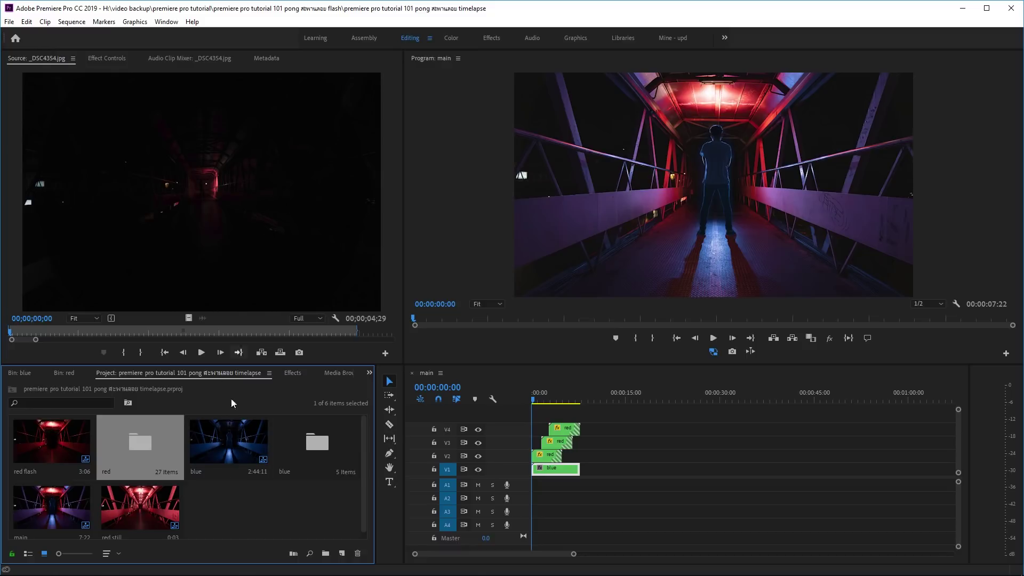
{"action": "right_click", "coordinate": [236, 512]}
{"action": "mouse_move", "coordinate": [277, 448]}
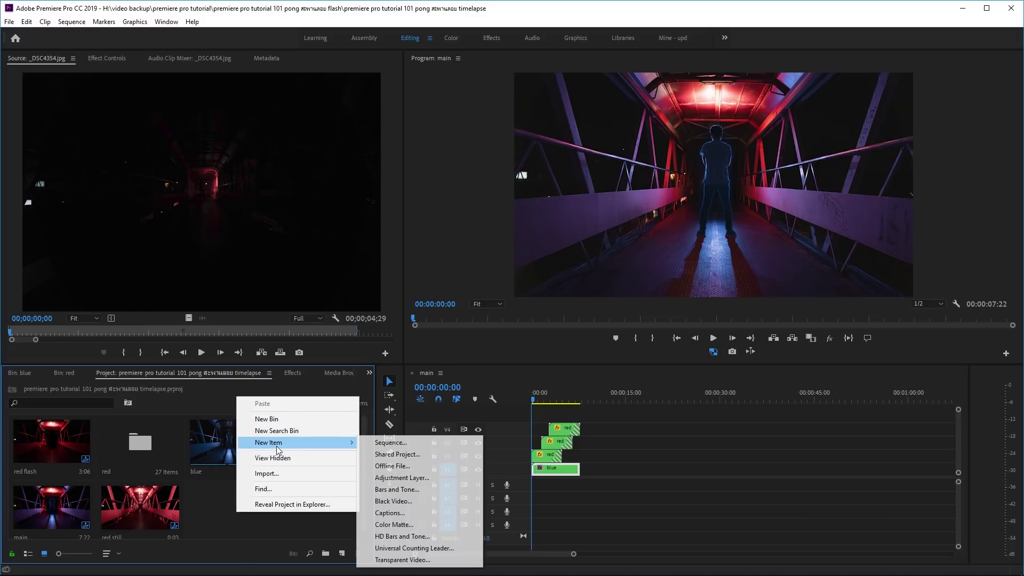
{"action": "left_click", "coordinate": [403, 446]}
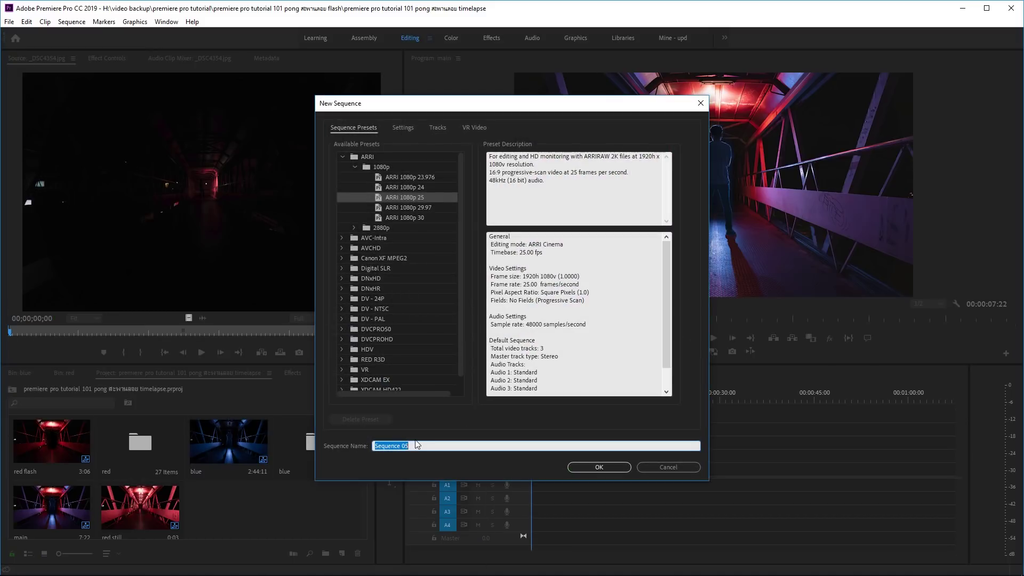
{"action": "type", "text": "red tu"}
{"action": "type", "text": "torial"}
{"action": "left_click", "coordinate": [405, 131]}
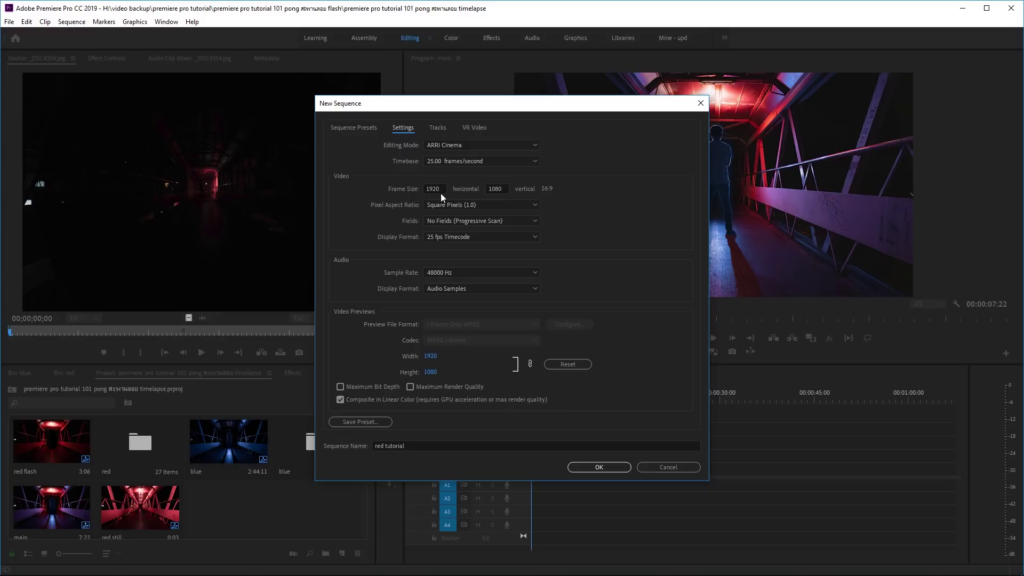
{"action": "left_click", "coordinate": [614, 467]}
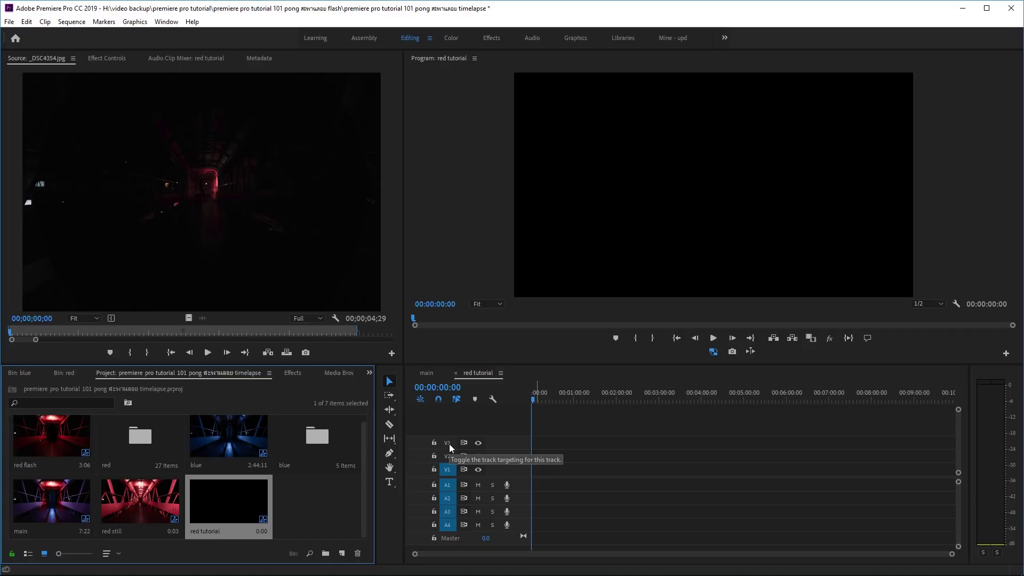
Step: Add 30 video tracks to the sequence through Sequence > Add Tracks, then scroll to check them
{"action": "left_click", "coordinate": [72, 25]}
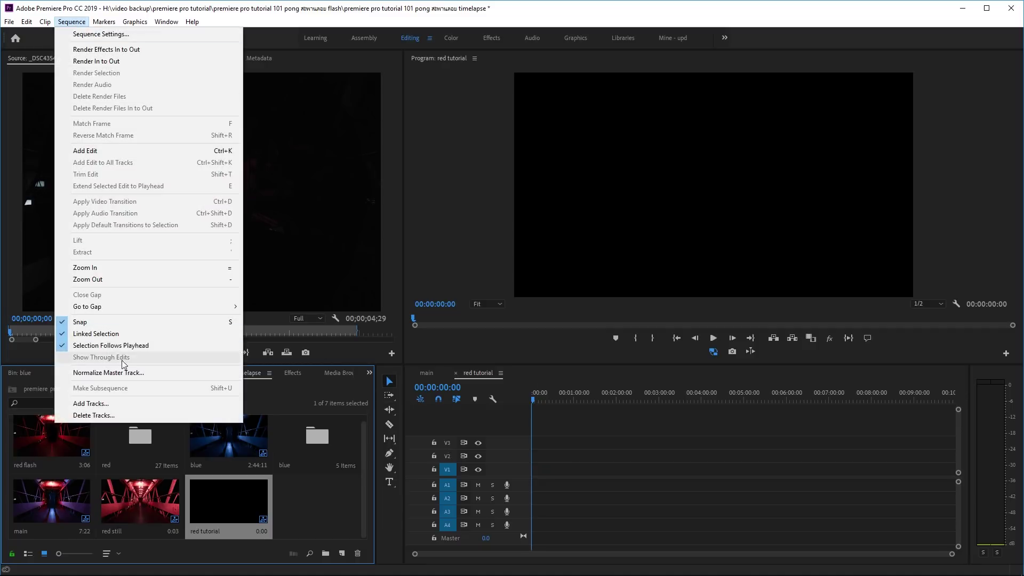
{"action": "left_click", "coordinate": [113, 402]}
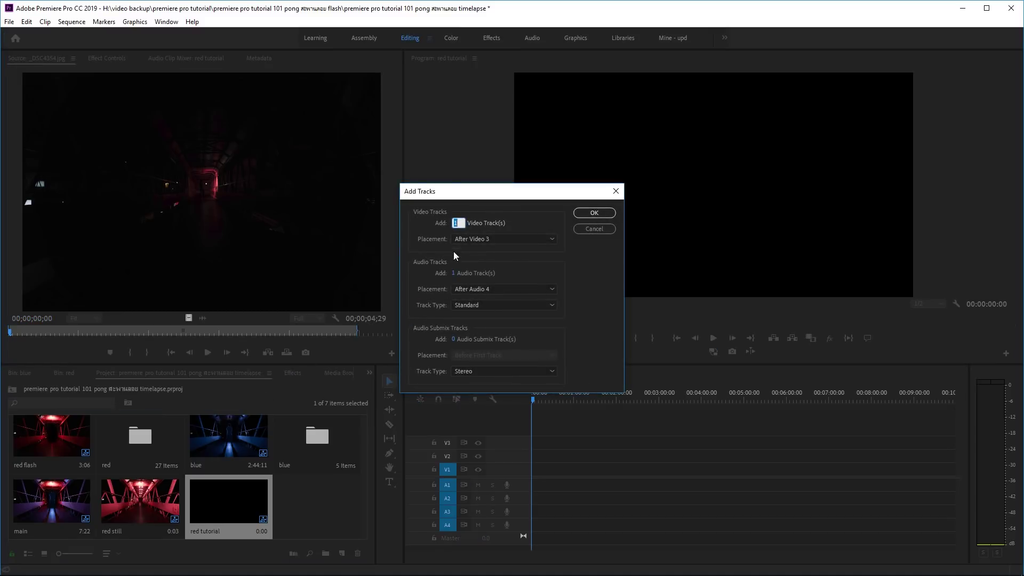
{"action": "left_click", "coordinate": [452, 273]}
{"action": "left_click", "coordinate": [452, 273]}
{"action": "left_click", "coordinate": [453, 223]}
{"action": "type", "text": "30"}
{"action": "left_click", "coordinate": [602, 215]}
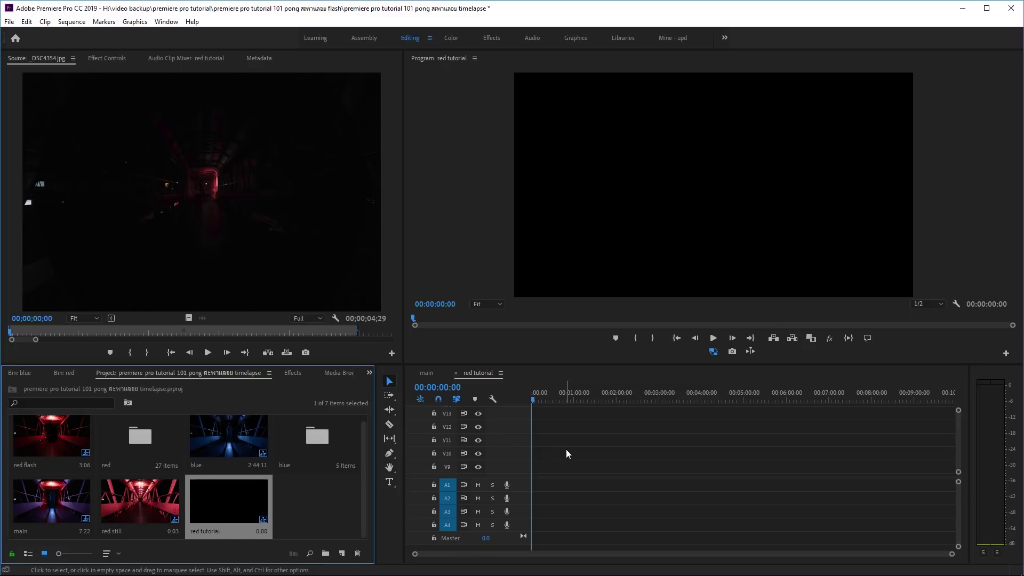
{"action": "scroll", "coordinate": [566, 449], "scroll_direction": "up", "scroll_amount": 3}
{"action": "scroll", "coordinate": [555, 441], "scroll_direction": "down", "scroll_amount": 5}
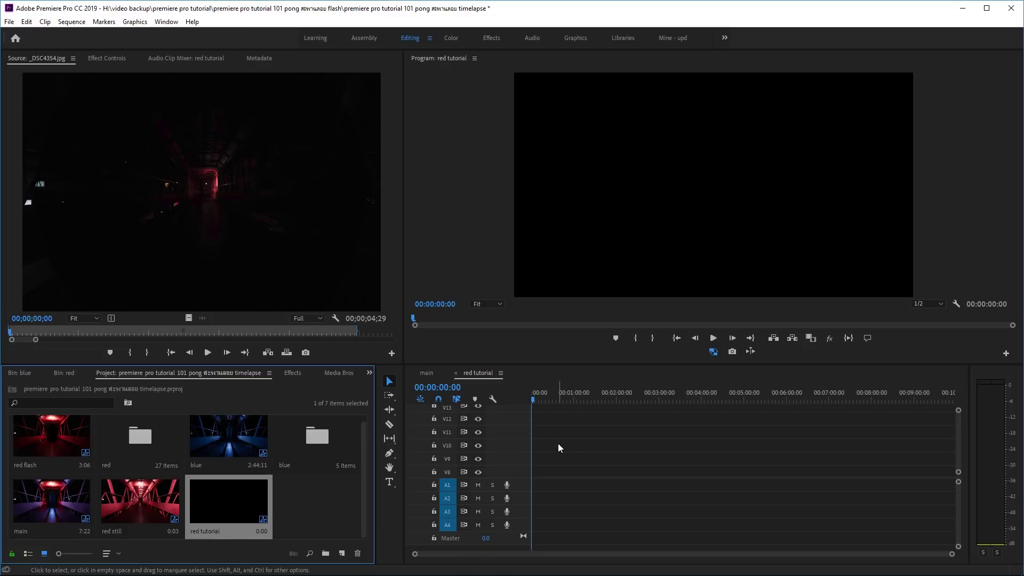
{"action": "scroll", "coordinate": [558, 443], "scroll_direction": "up", "scroll_amount": 2}
{"action": "scroll", "coordinate": [558, 444], "scroll_direction": "up", "scroll_amount": 1}
{"action": "scroll", "coordinate": [563, 453], "scroll_direction": "up", "scroll_amount": 1}
{"action": "scroll", "coordinate": [564, 452], "scroll_direction": "down", "scroll_amount": 5}
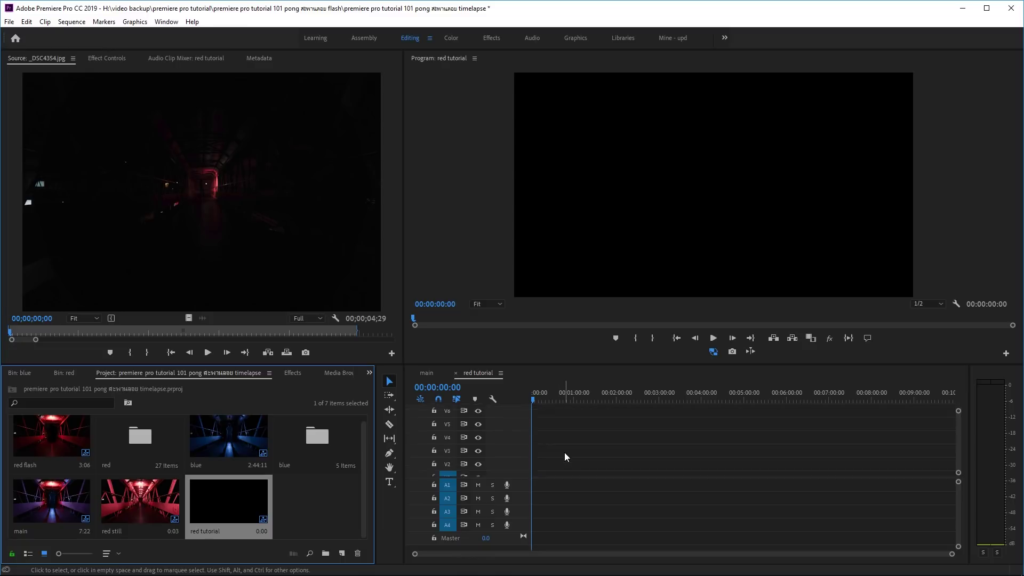
Step: Open the red bin, place _DSC4359 and _DSC4358 on the bottom tracks at 00:00, and zoom the timeline
{"action": "double_click", "coordinate": [142, 445]}
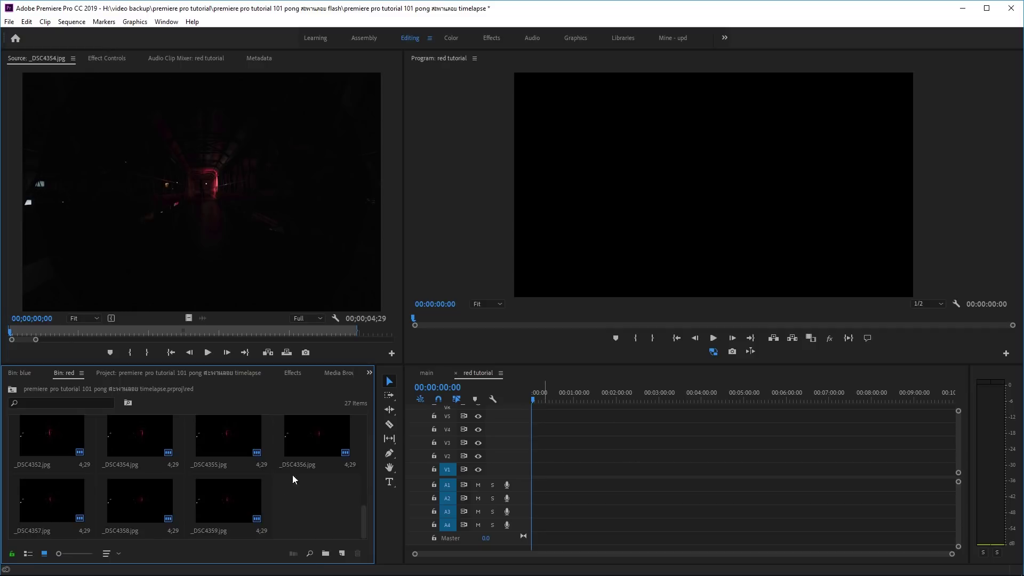
{"action": "left_click_drag", "start_coordinate": [213, 512], "coordinate": [532, 469]}
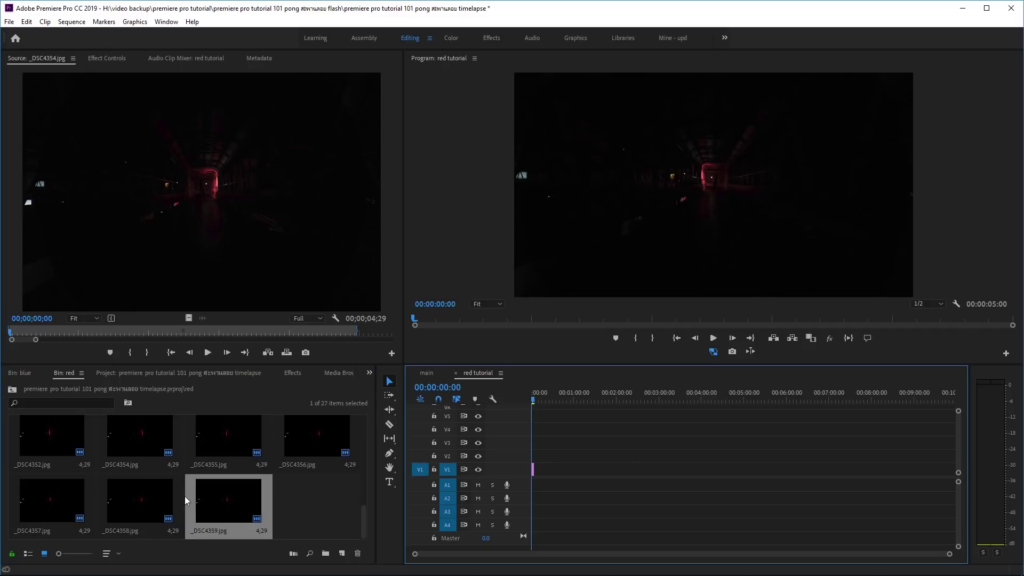
{"action": "left_click_drag", "start_coordinate": [151, 504], "coordinate": [533, 467]}
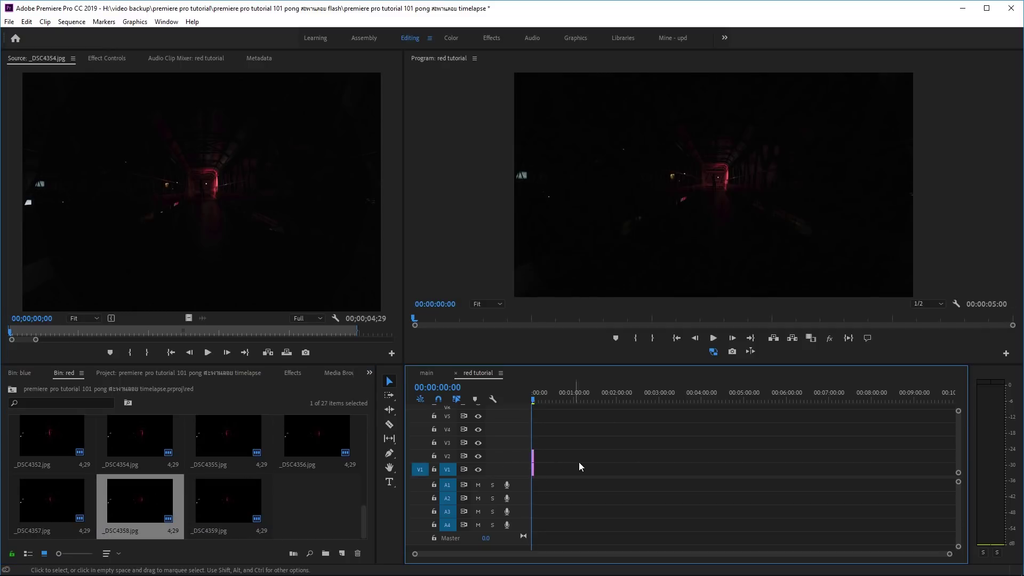
{"action": "key", "text": "equal"}
{"action": "key", "text": "equal"}
{"action": "key", "text": "equal"}
{"action": "left_click_drag", "start_coordinate": [539, 552], "coordinate": [479, 553]}
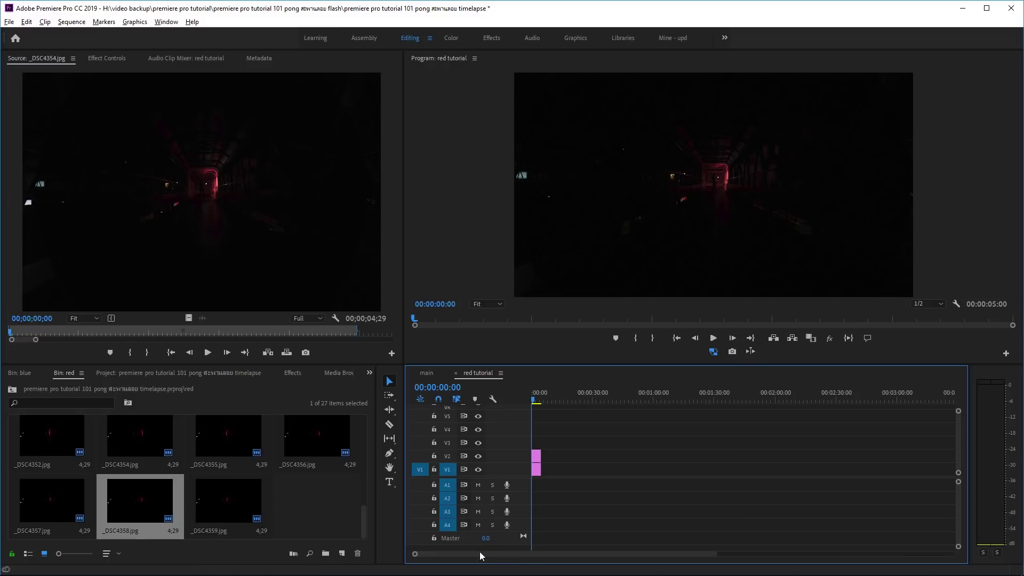
Step: Stack stills _DSC4357 through _DSC4350 on tracks V3 to V8 at the sequence start
{"action": "left_click_drag", "start_coordinate": [60, 495], "coordinate": [532, 442]}
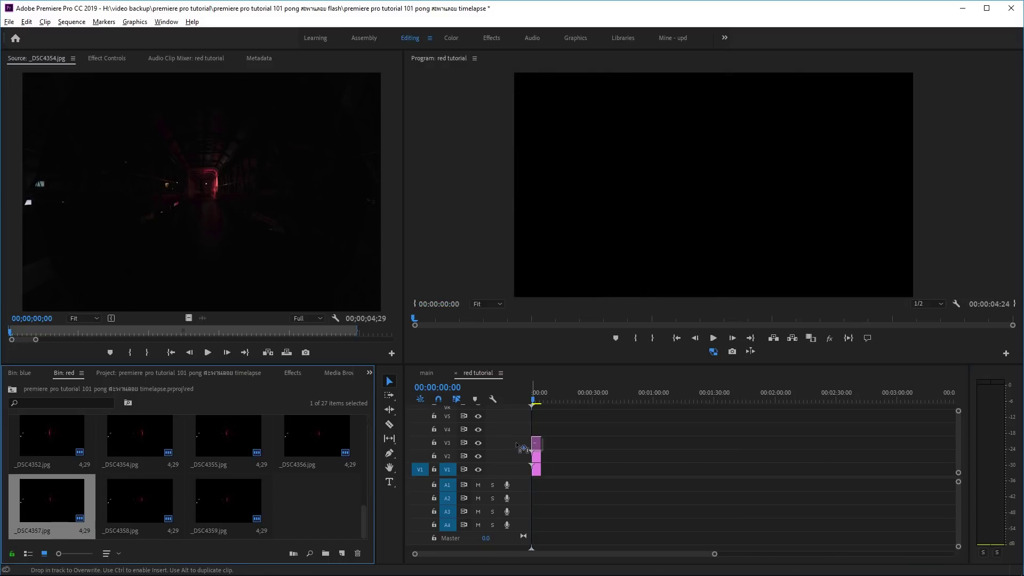
{"action": "left_click_drag", "start_coordinate": [320, 445], "coordinate": [534, 432]}
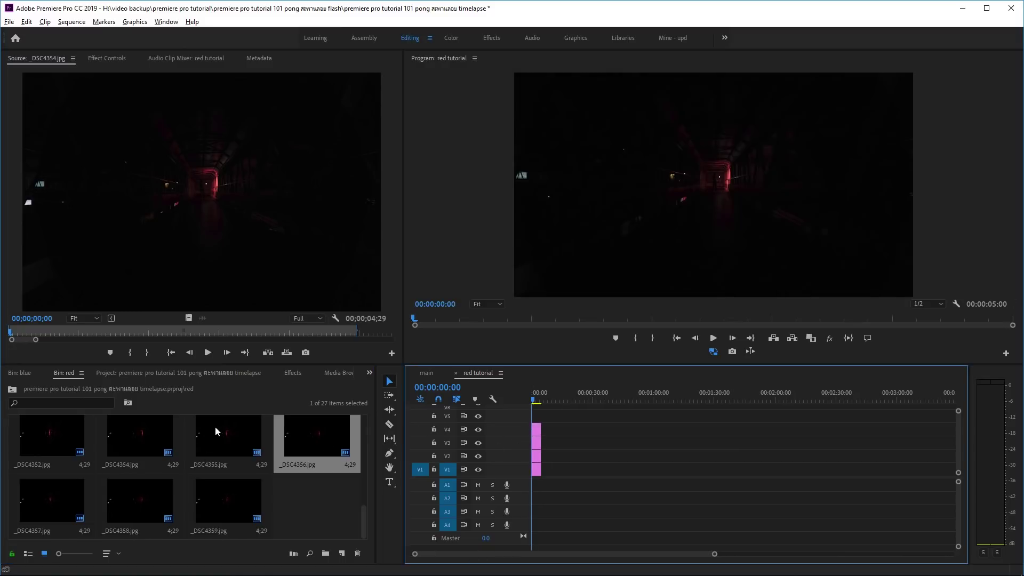
{"action": "left_click_drag", "start_coordinate": [215, 426], "coordinate": [532, 418]}
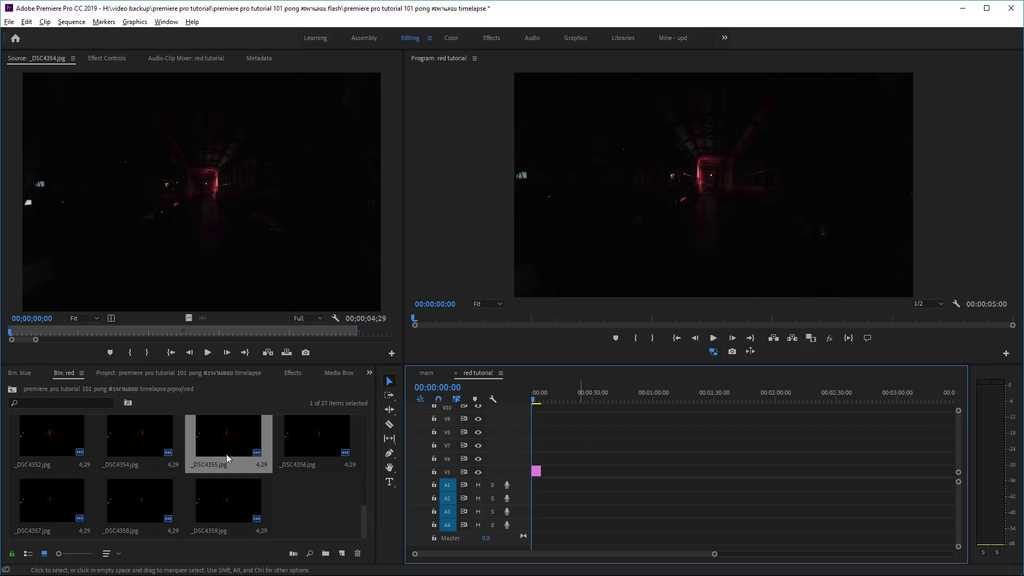
{"action": "left_click_drag", "start_coordinate": [140, 436], "coordinate": [536, 458]}
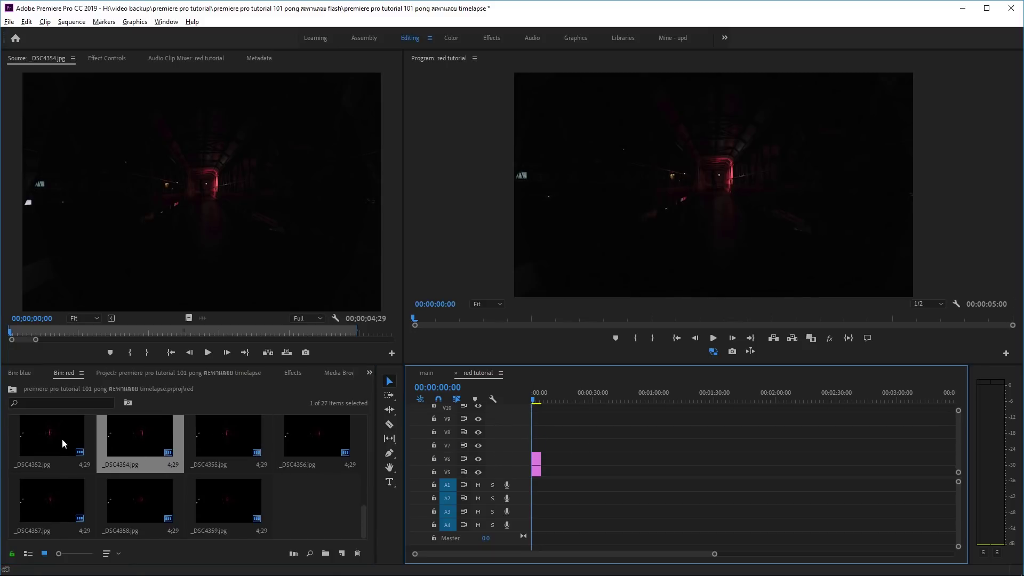
{"action": "left_click_drag", "start_coordinate": [62, 438], "coordinate": [536, 446]}
{"action": "scroll", "coordinate": [303, 443], "scroll_direction": "up", "scroll_amount": 2}
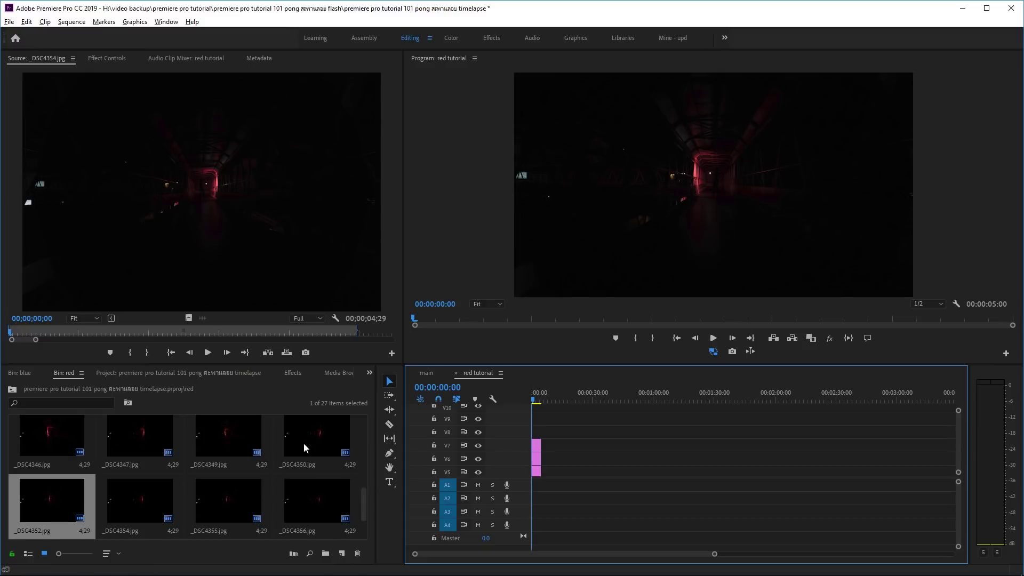
{"action": "left_click_drag", "start_coordinate": [316, 438], "coordinate": [533, 430]}
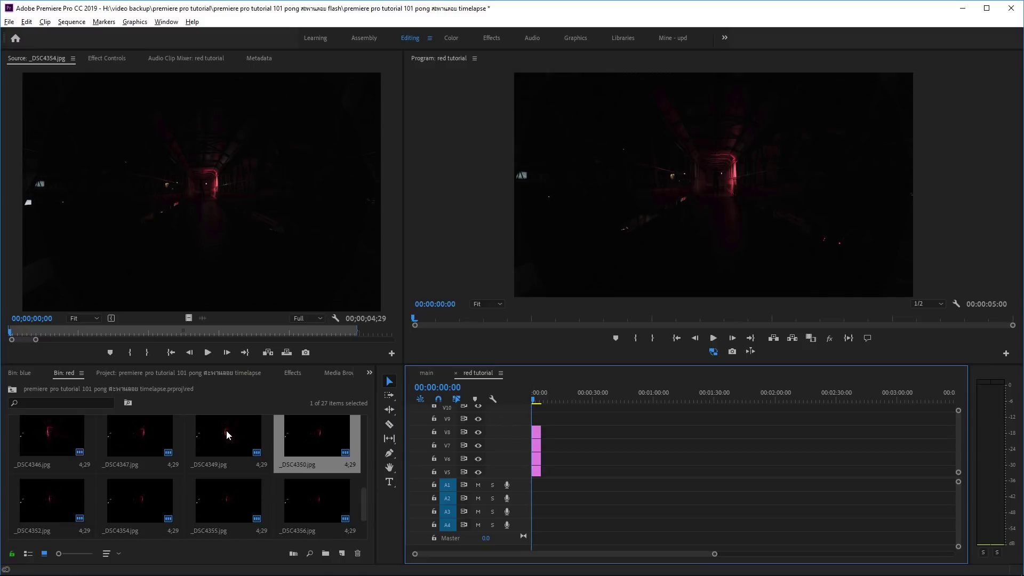
{"action": "left_click_drag", "start_coordinate": [226, 430], "coordinate": [536, 418]}
Step: Stack stills _DSC4347 through _DSC4342 on tracks up to V15 at the sequence start
{"action": "scroll", "coordinate": [574, 440], "scroll_direction": "up", "scroll_amount": 3}
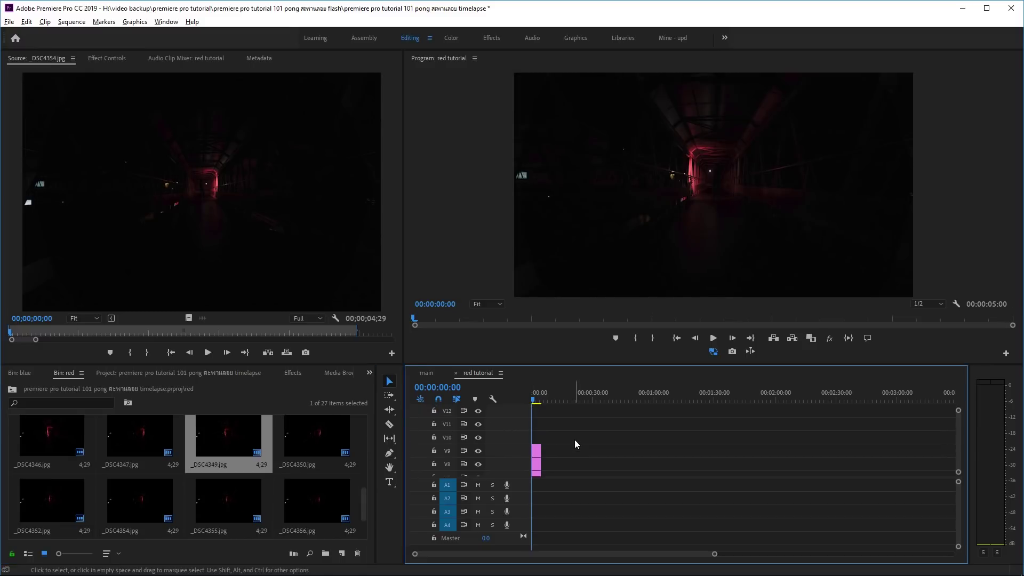
{"action": "left_click_drag", "start_coordinate": [140, 436], "coordinate": [535, 453]}
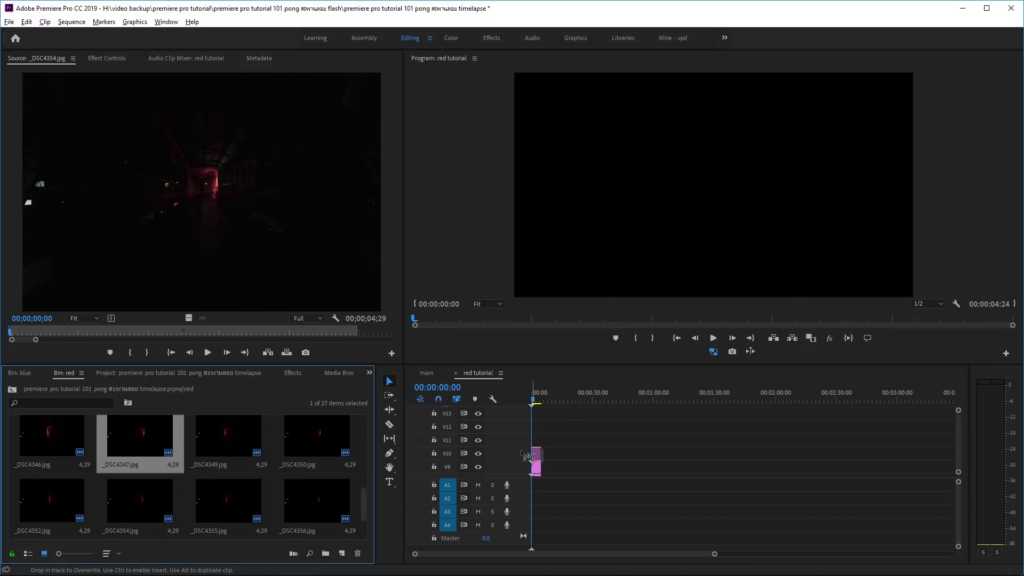
{"action": "left_click_drag", "start_coordinate": [51, 436], "coordinate": [519, 441]}
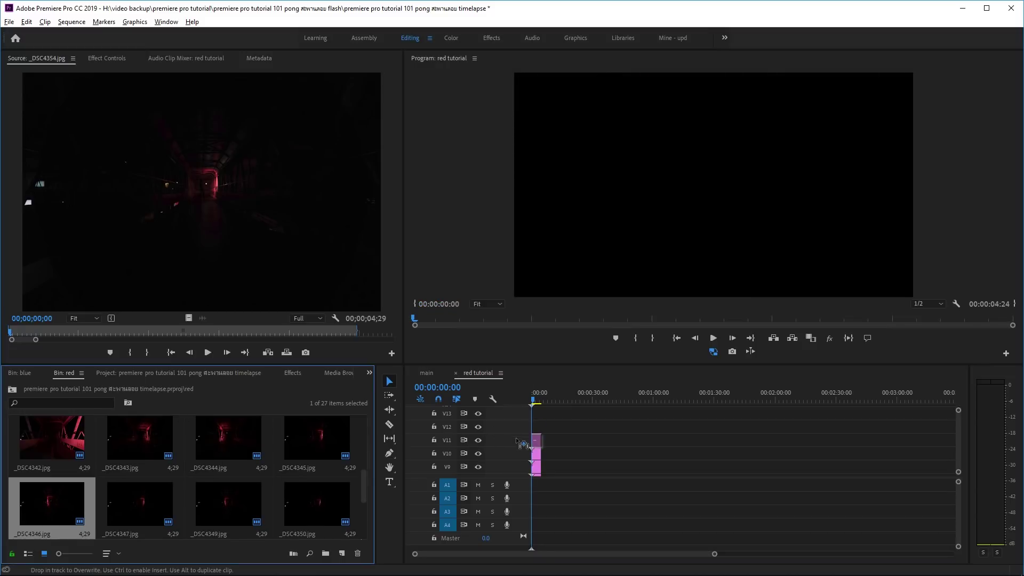
{"action": "left_click_drag", "start_coordinate": [317, 437], "coordinate": [533, 427]}
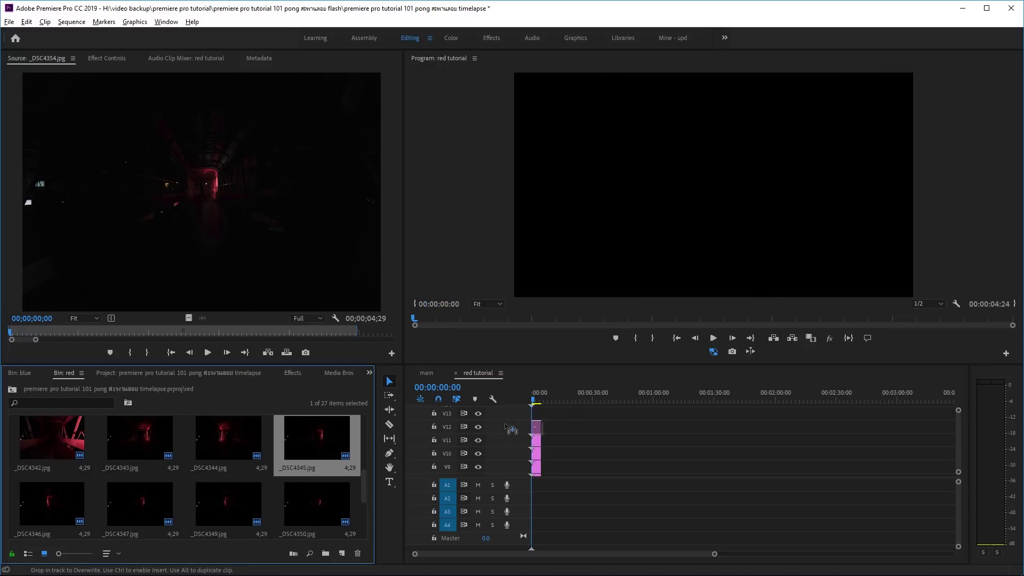
{"action": "left_click_drag", "start_coordinate": [228, 438], "coordinate": [534, 415]}
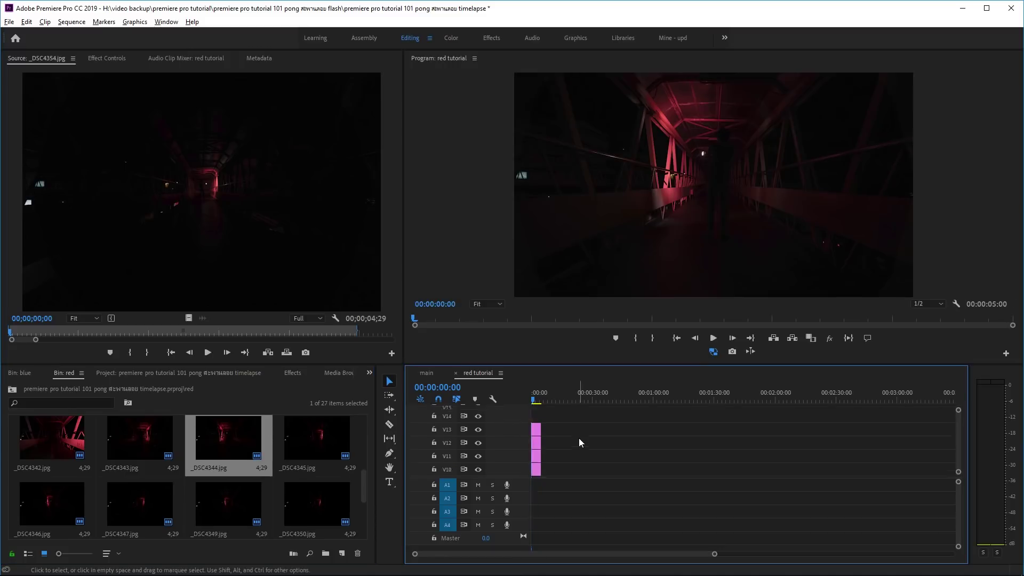
{"action": "mouse_move", "coordinate": [140, 437]}
{"action": "left_mouse_down"}
{"action": "mouse_move", "coordinate": [516, 431]}
{"action": "mouse_move", "coordinate": [534, 448]}
{"action": "left_mouse_up"}
{"action": "left_click_drag", "start_coordinate": [63, 436], "coordinate": [534, 435]}
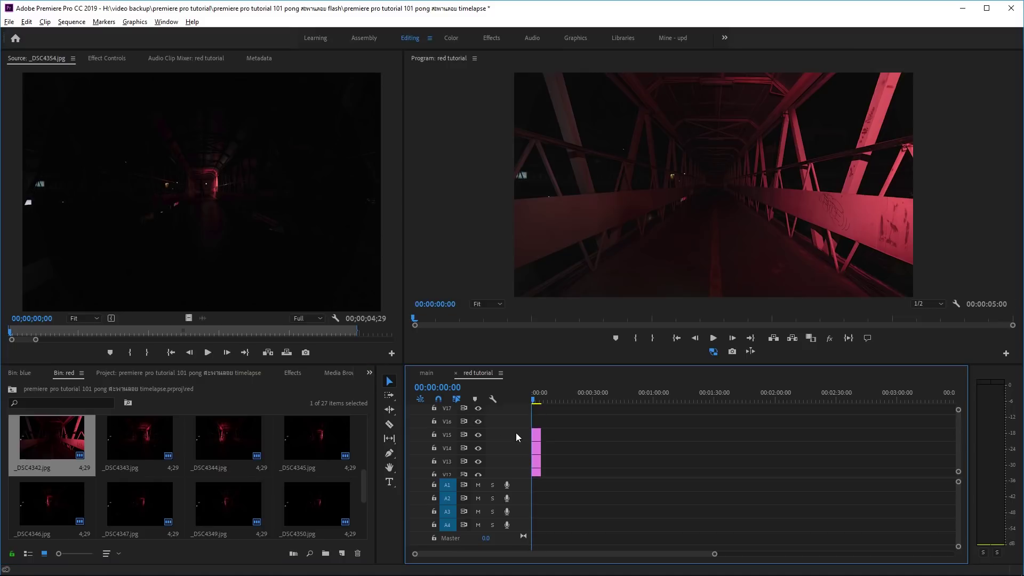
Step: Stack stills _DSC4341 through _DSC4335 on tracks V16 to V22 at the sequence start
{"action": "scroll", "coordinate": [313, 446], "scroll_direction": "up", "scroll_amount": 1}
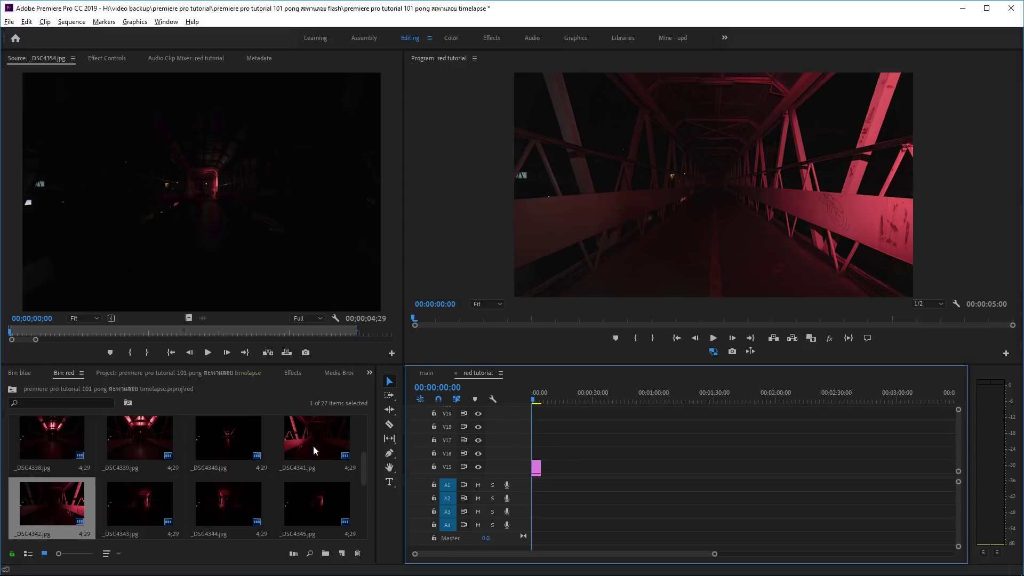
{"action": "left_click_drag", "start_coordinate": [311, 440], "coordinate": [538, 453]}
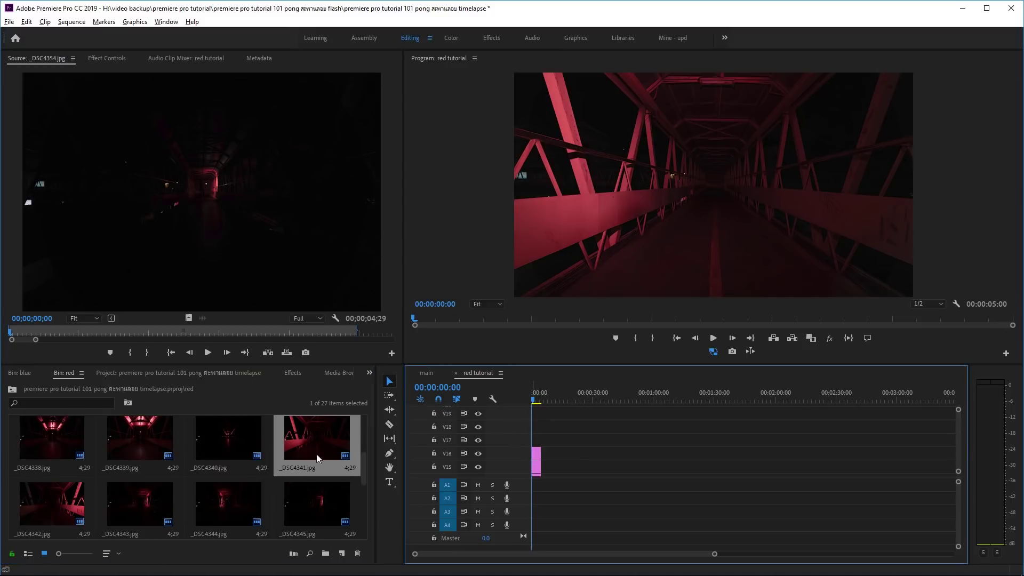
{"action": "left_click_drag", "start_coordinate": [215, 442], "coordinate": [512, 442]}
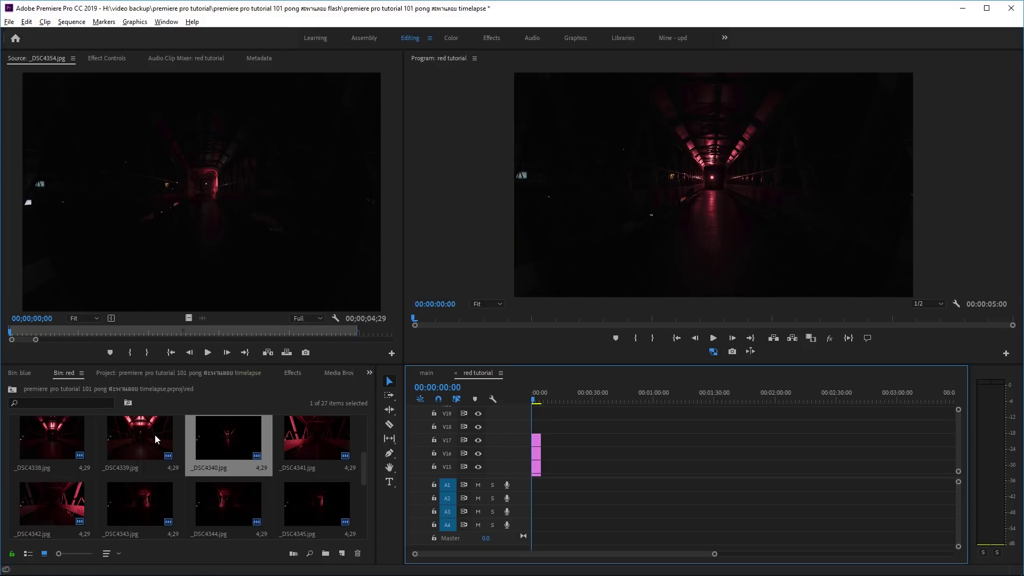
{"action": "left_click_drag", "start_coordinate": [156, 440], "coordinate": [526, 427]}
{"action": "left_click_drag", "start_coordinate": [70, 432], "coordinate": [534, 418]}
{"action": "scroll", "coordinate": [560, 434], "scroll_direction": "up", "scroll_amount": 3}
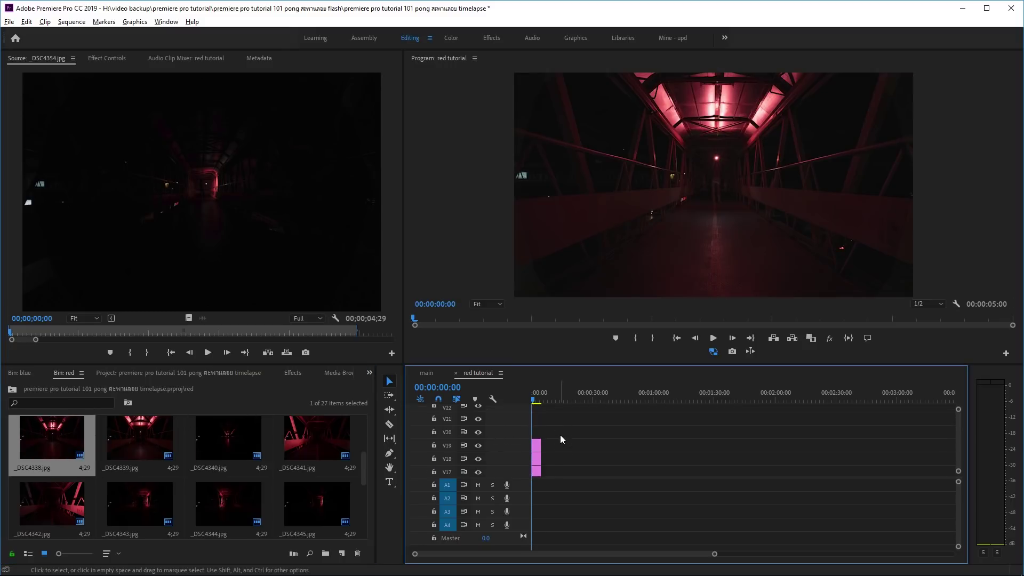
{"action": "scroll", "coordinate": [299, 441], "scroll_direction": "up", "scroll_amount": 1}
{"action": "left_click_drag", "start_coordinate": [304, 434], "coordinate": [536, 448]}
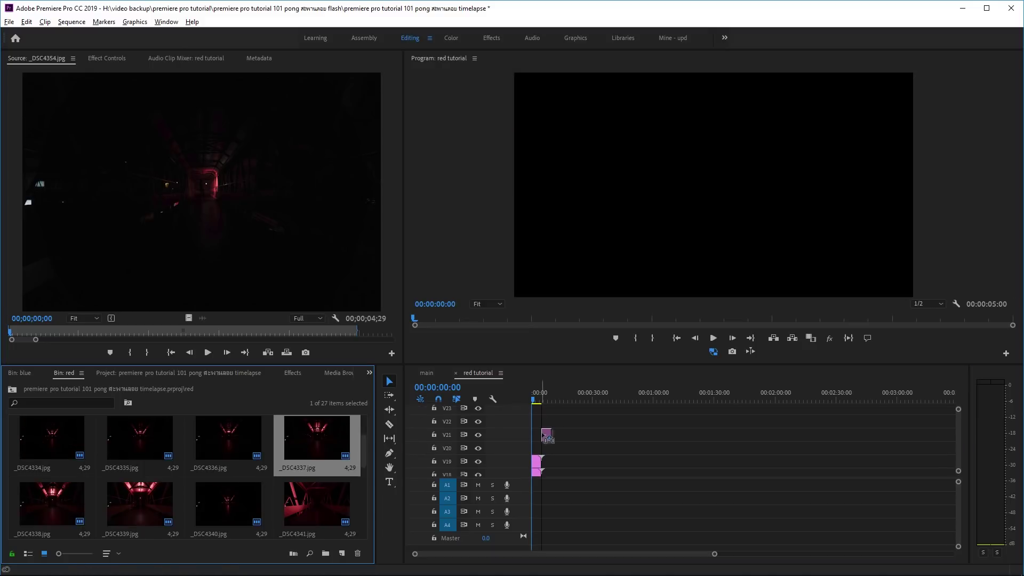
{"action": "left_click_drag", "start_coordinate": [230, 437], "coordinate": [536, 435]}
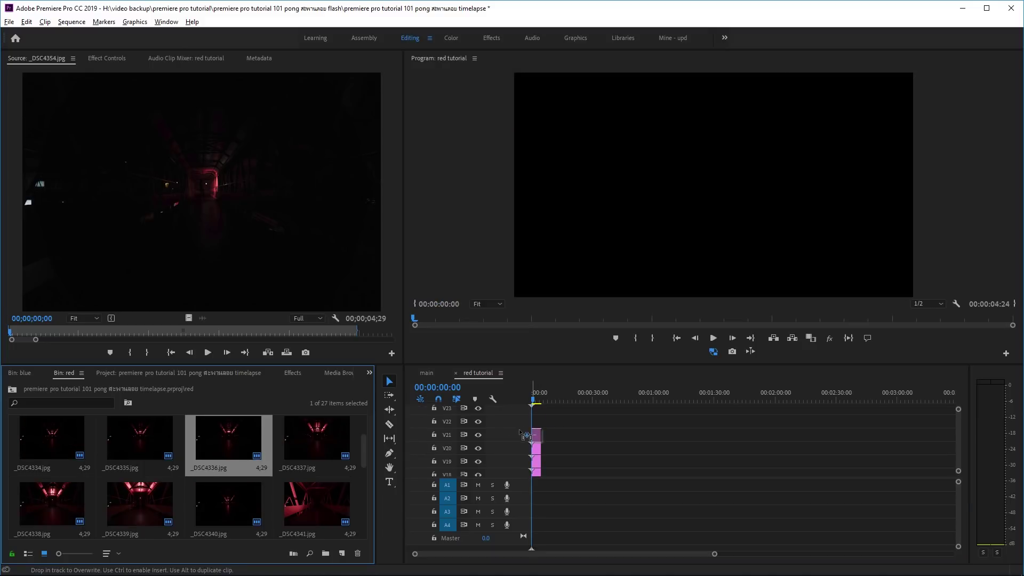
{"action": "left_click_drag", "start_coordinate": [140, 437], "coordinate": [536, 421]}
Step: Stack _DSC4334 through _DSC4332 on the tracks up to V25, then preview _DSC4331-2
{"action": "left_click", "coordinate": [78, 433]}
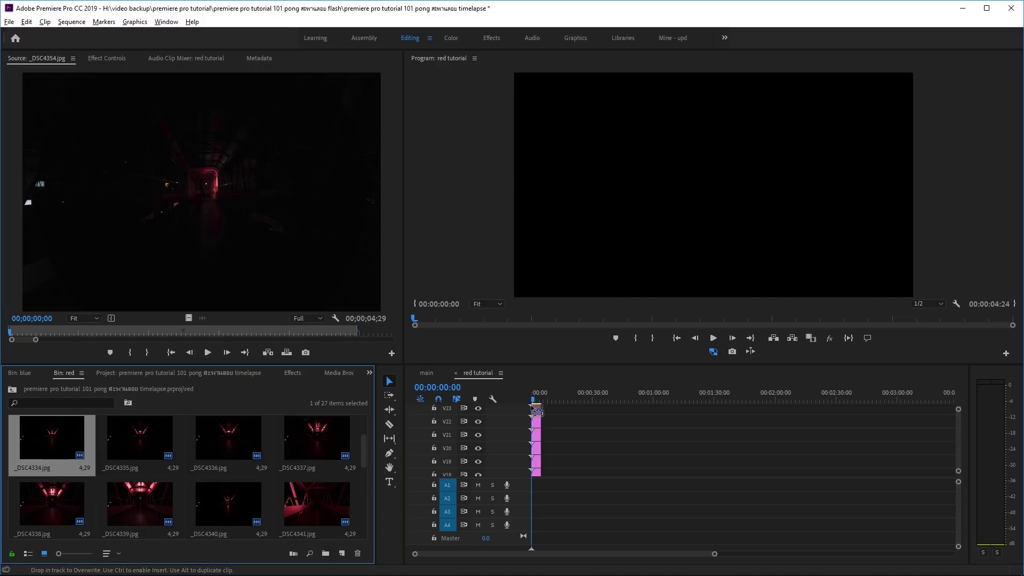
{"action": "left_click_drag", "start_coordinate": [78, 434], "coordinate": [536, 408]}
{"action": "scroll", "coordinate": [297, 443], "scroll_direction": "up", "scroll_amount": 2}
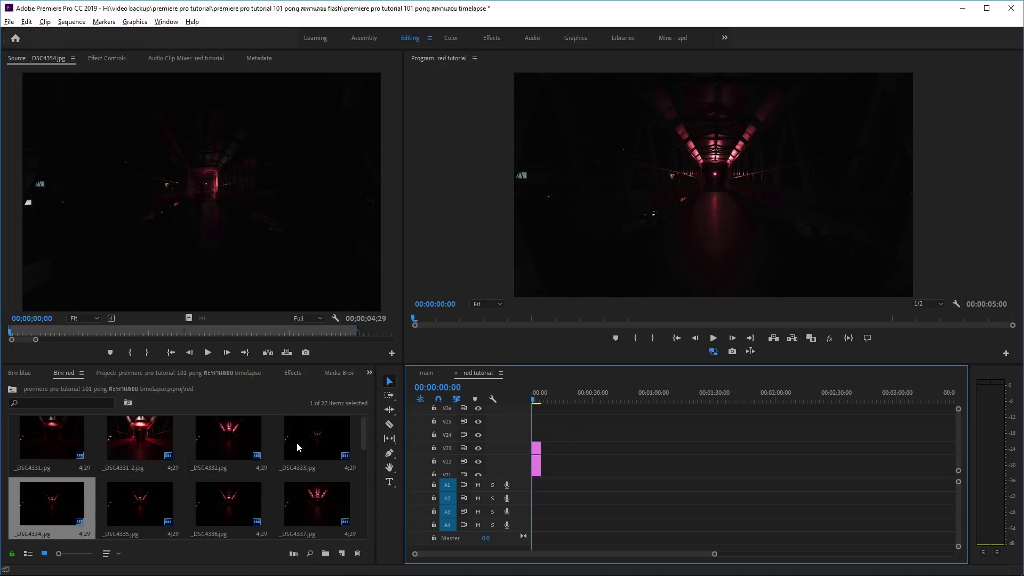
{"action": "mouse_move", "coordinate": [297, 443]}
{"action": "left_mouse_down"}
{"action": "mouse_move", "coordinate": [504, 425]}
{"action": "mouse_move", "coordinate": [536, 435]}
{"action": "left_mouse_up"}
{"action": "left_click", "coordinate": [228, 438]}
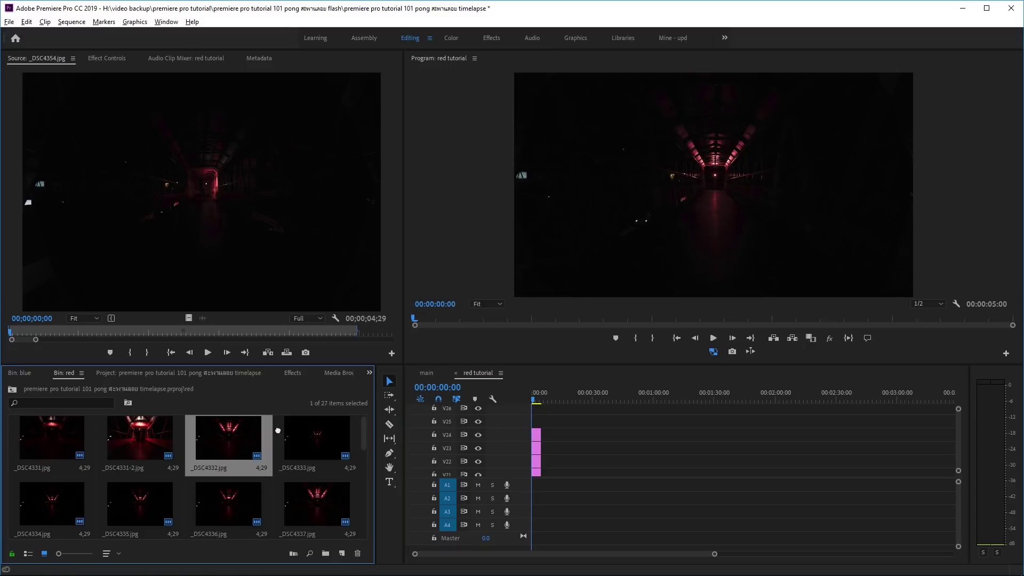
{"action": "left_click_drag", "start_coordinate": [229, 437], "coordinate": [536, 422]}
{"action": "double_click", "coordinate": [132, 424]}
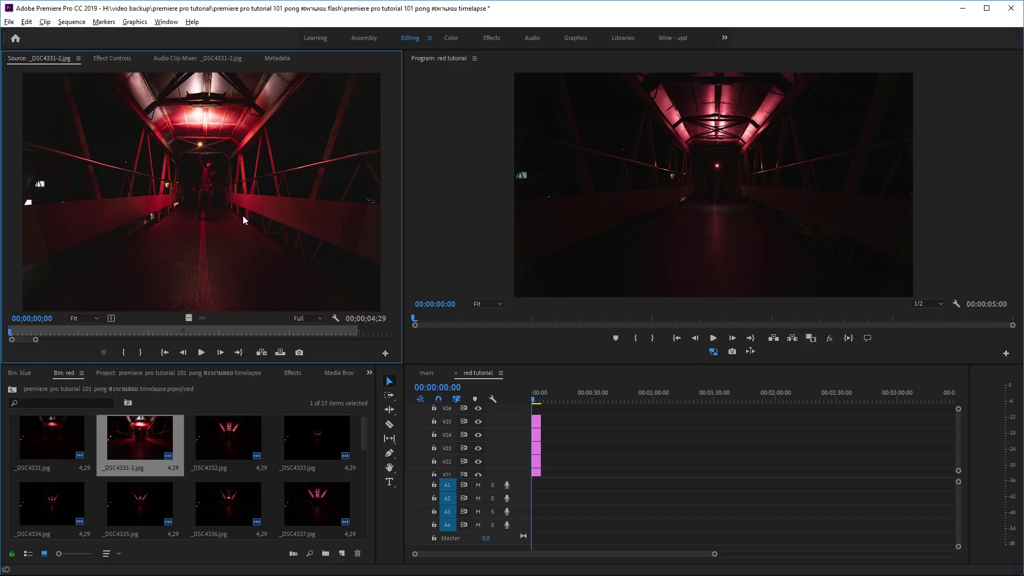
Step: Preview _DSC4331 and place it on V26 at 00:00 above the other stills
{"action": "double_click", "coordinate": [59, 425]}
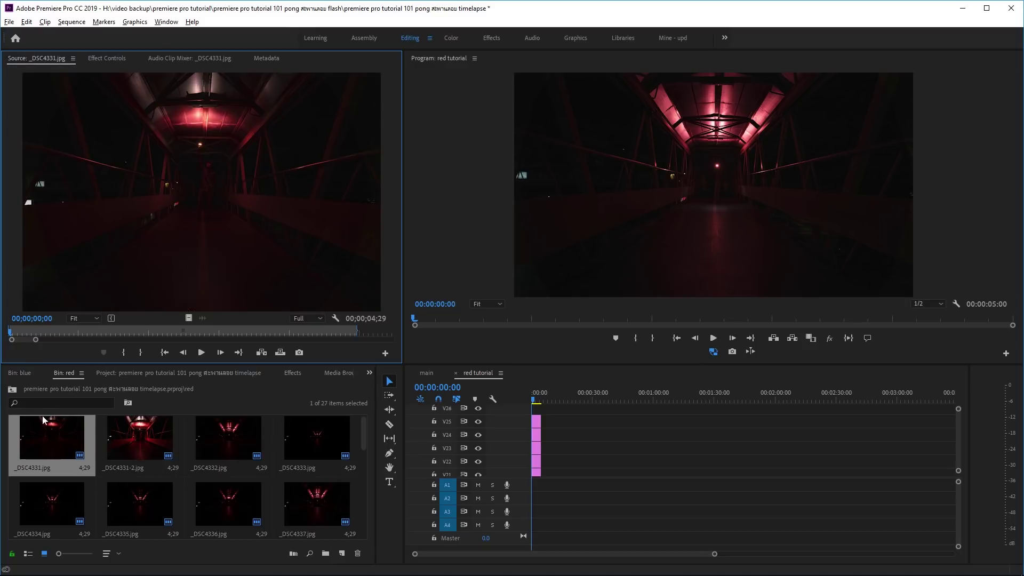
{"action": "left_click", "coordinate": [38, 436]}
{"action": "left_click_drag", "start_coordinate": [39, 437], "coordinate": [536, 408]}
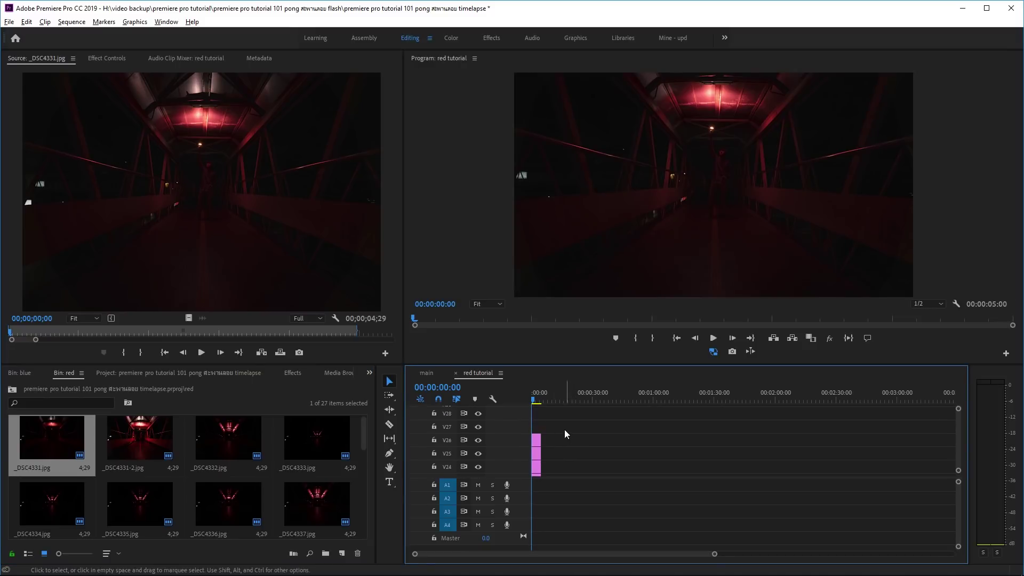
Step: Toggle V25 and V26 track output off and back on to compare the stacked images
{"action": "left_click", "coordinate": [481, 440]}
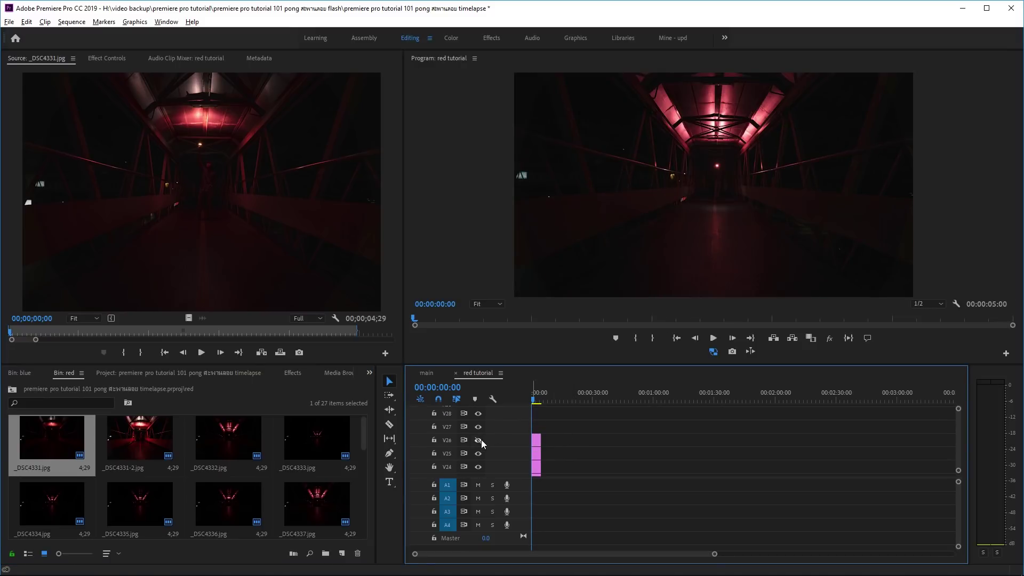
{"action": "left_click", "coordinate": [481, 439]}
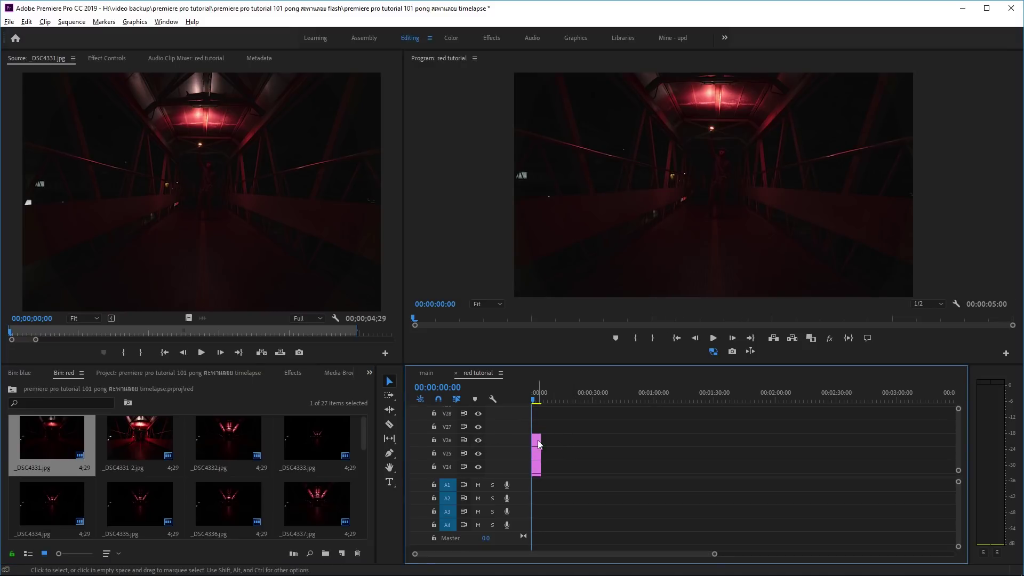
{"action": "left_click", "coordinate": [478, 440]}
{"action": "left_click", "coordinate": [479, 453]}
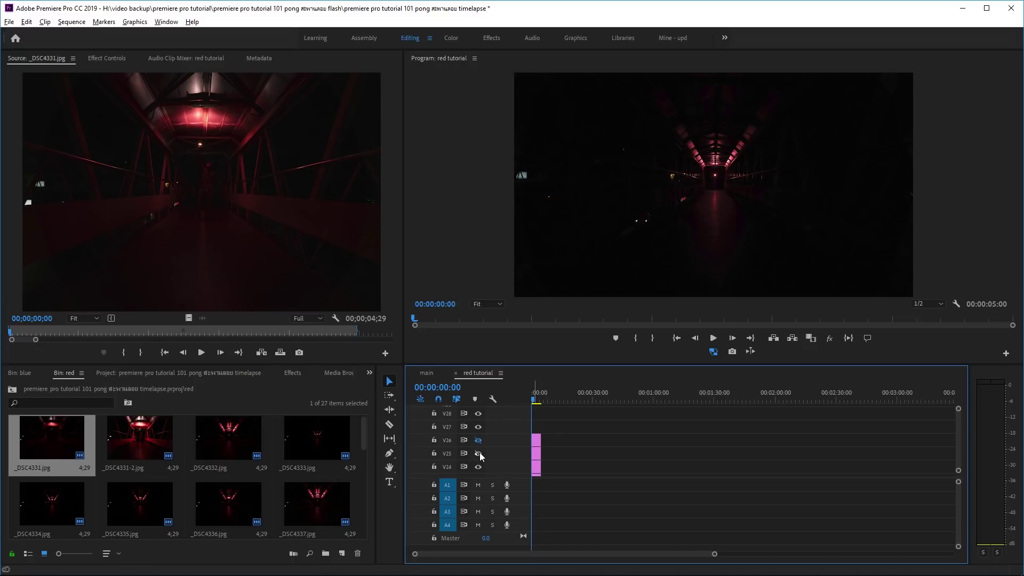
{"action": "left_click", "coordinate": [478, 453]}
{"action": "left_click", "coordinate": [478, 440]}
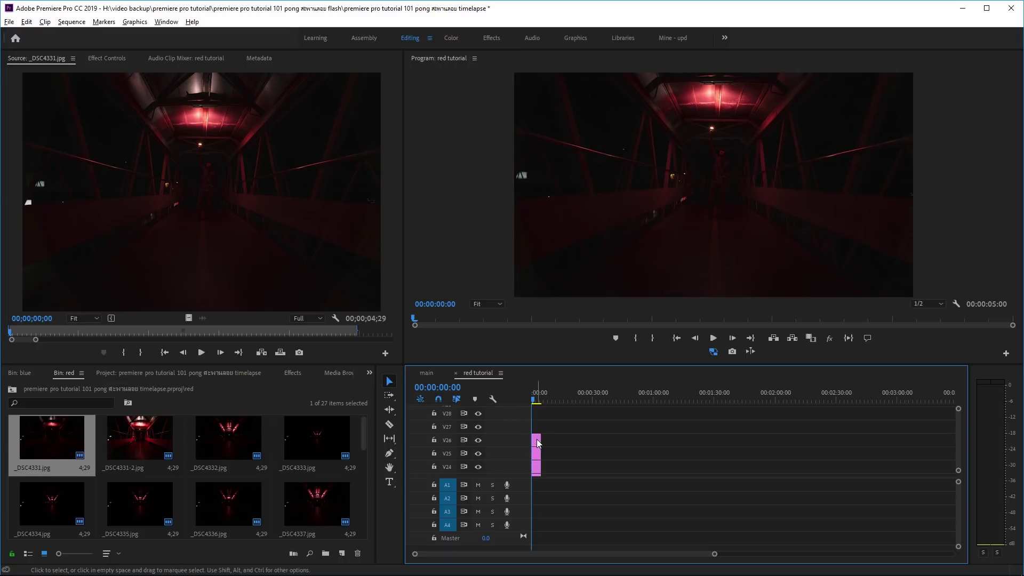
Step: Set the top _DSC4331 clip's Opacity blend mode to Lighten in Effect Controls
{"action": "left_click", "coordinate": [110, 60]}
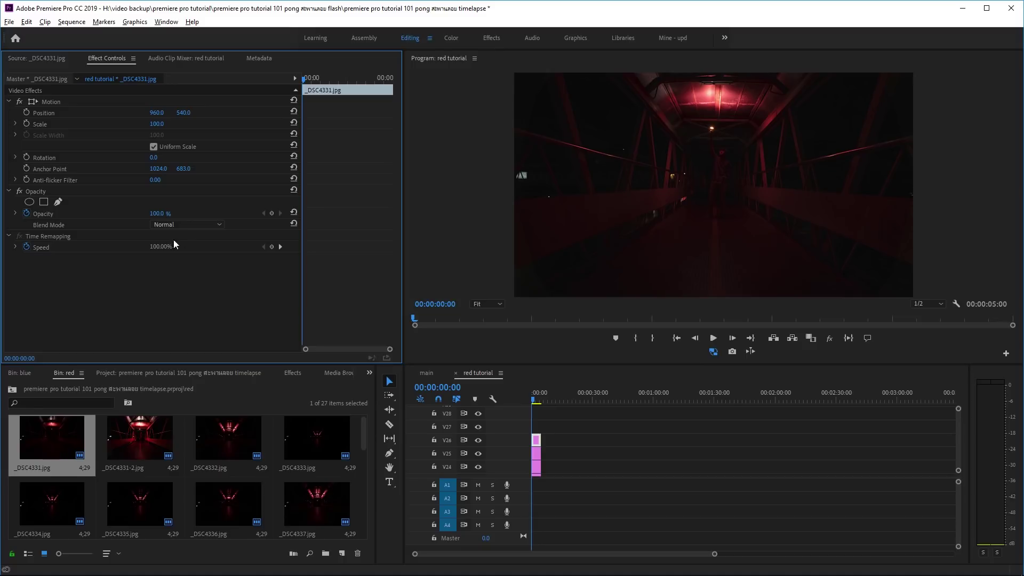
{"action": "left_click", "coordinate": [172, 227]}
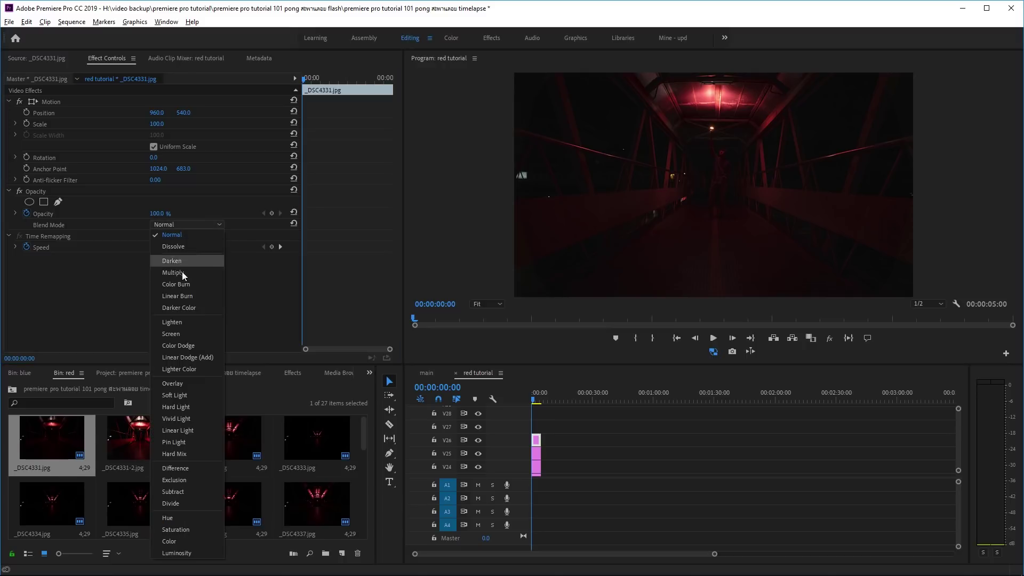
{"action": "left_click", "coordinate": [186, 323]}
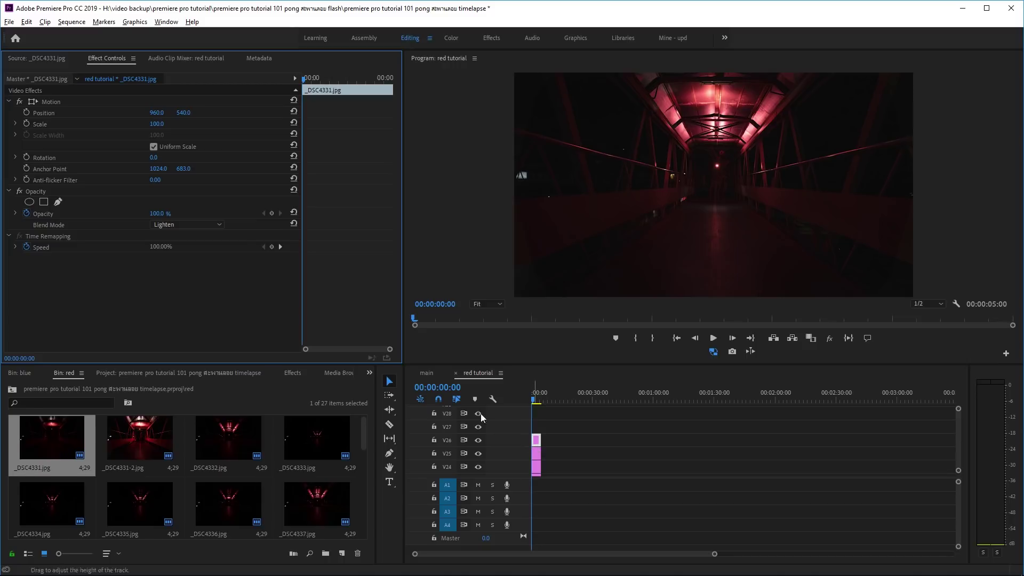
{"action": "left_click", "coordinate": [36, 190]}
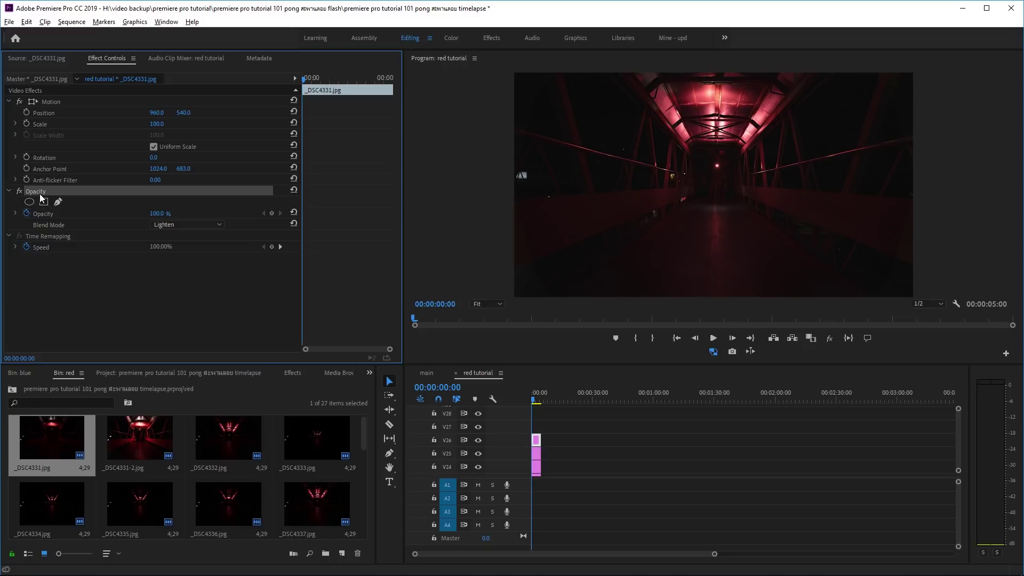
Step: Give the photo clips from V25 down to V18 the Lighten blend mode
{"action": "left_click", "coordinate": [536, 454]}
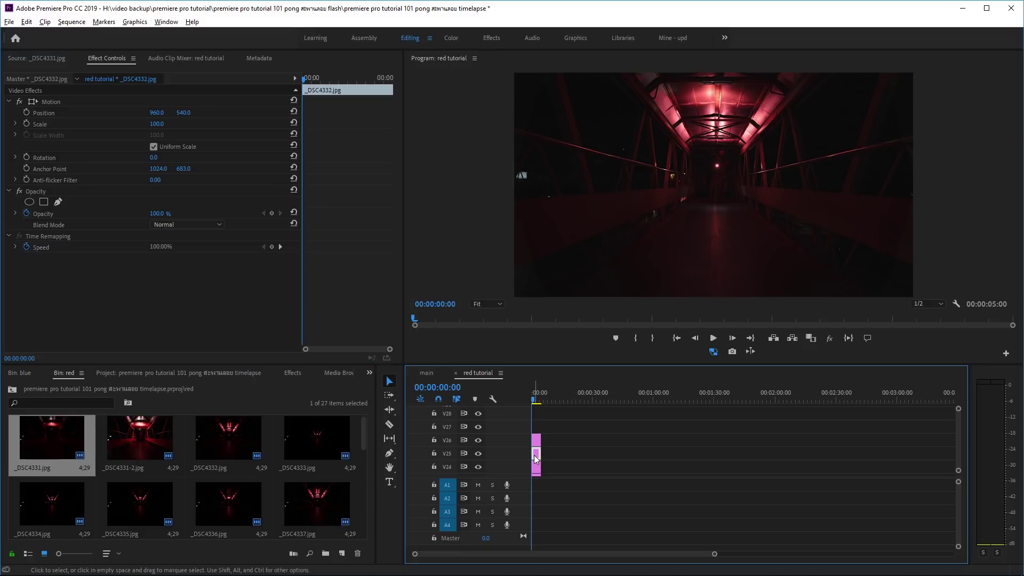
{"action": "key", "text": "ctrl"}
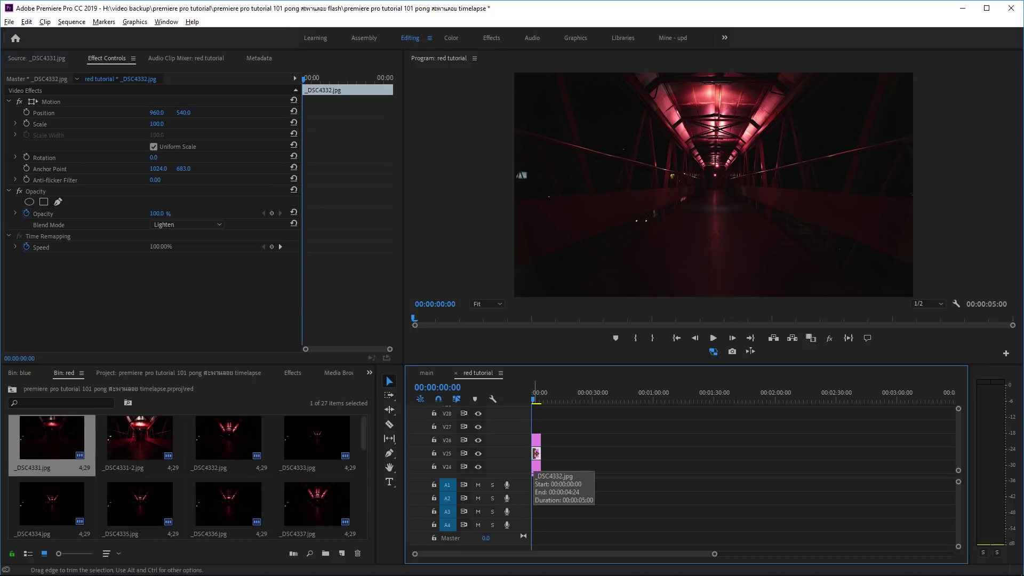
{"action": "scroll", "coordinate": [171, 225], "scroll_direction": "down", "scroll_amount": 7}
{"action": "left_click", "coordinate": [537, 470]}
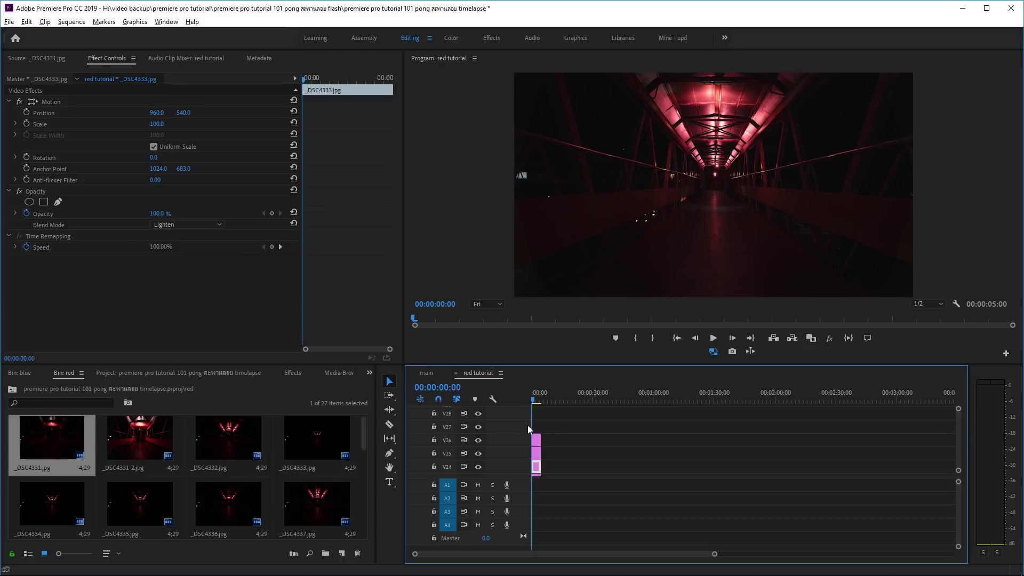
{"action": "scroll", "coordinate": [584, 443], "scroll_direction": "down", "scroll_amount": 2}
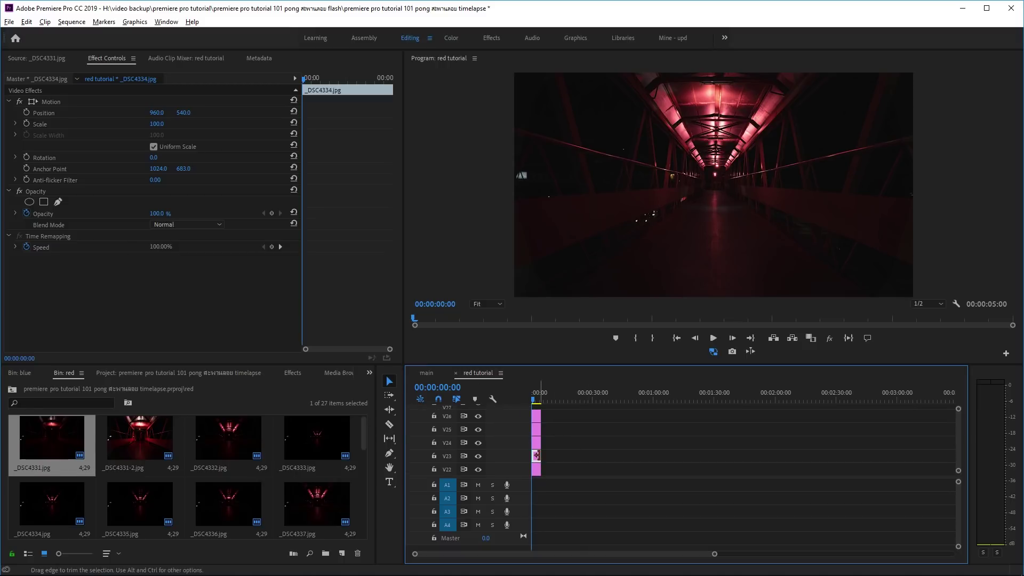
{"action": "scroll", "coordinate": [569, 447], "scroll_direction": "down", "scroll_amount": 2}
{"action": "left_click", "coordinate": [537, 438]}
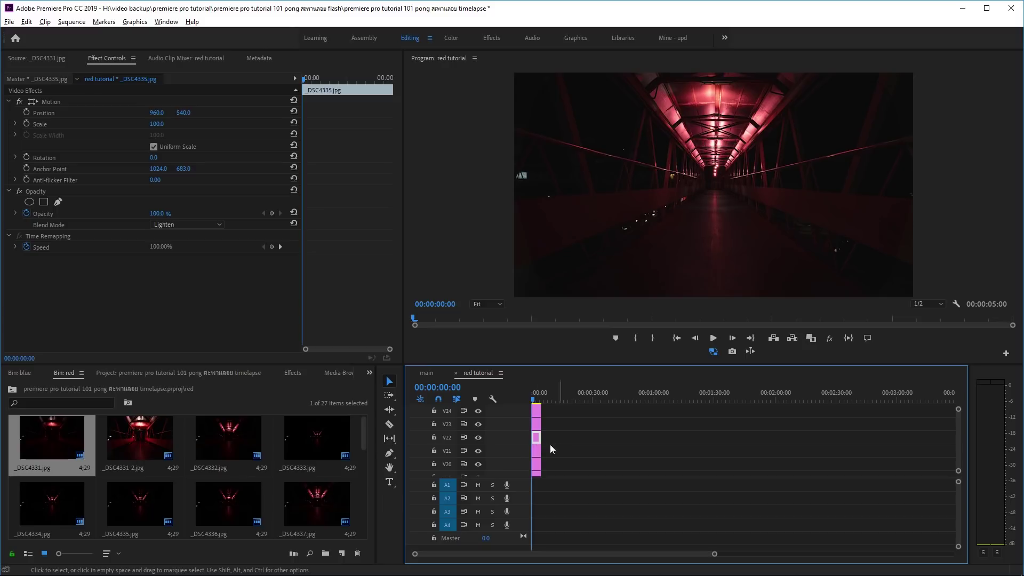
{"action": "left_click", "coordinate": [536, 451]}
{"action": "left_click", "coordinate": [536, 469]}
{"action": "scroll", "coordinate": [560, 457], "scroll_direction": "down", "scroll_amount": 2}
{"action": "left_click", "coordinate": [538, 446]}
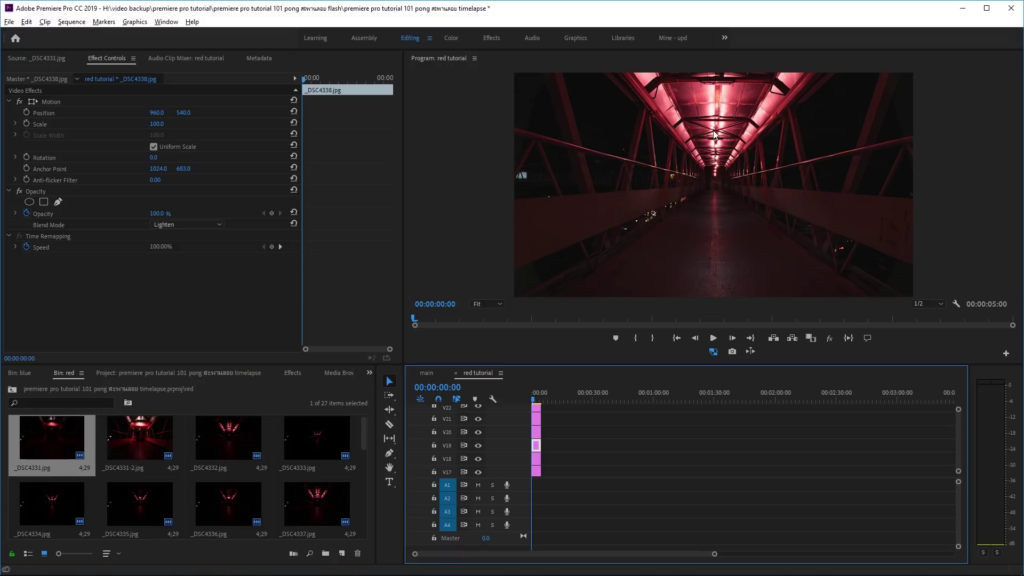
{"action": "left_click", "coordinate": [537, 460]}
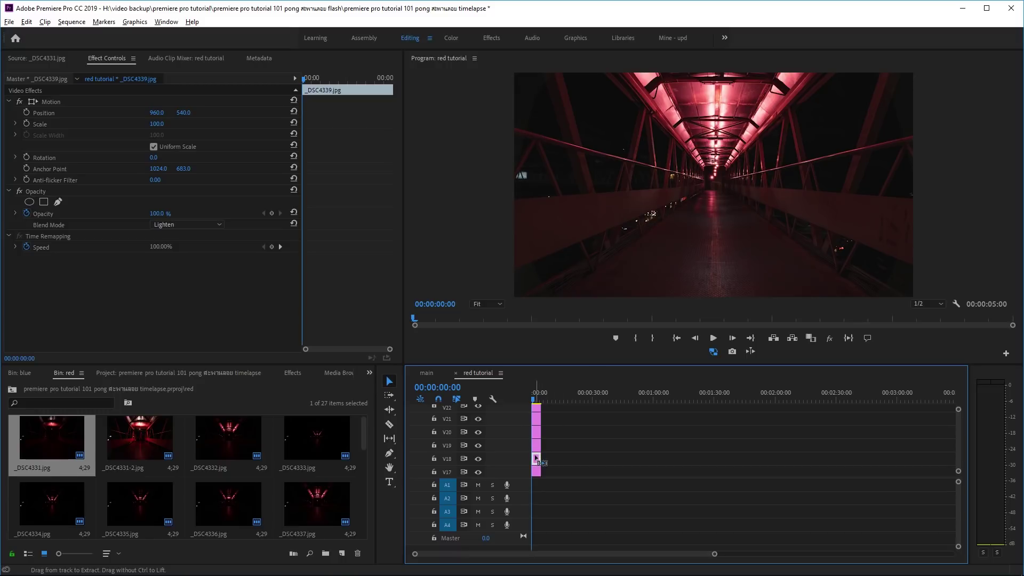
Step: Give the photo clips from V17 down to V8 the Lighten blend mode
{"action": "scroll", "coordinate": [563, 444], "scroll_direction": "down", "scroll_amount": 2}
{"action": "left_click", "coordinate": [538, 444]}
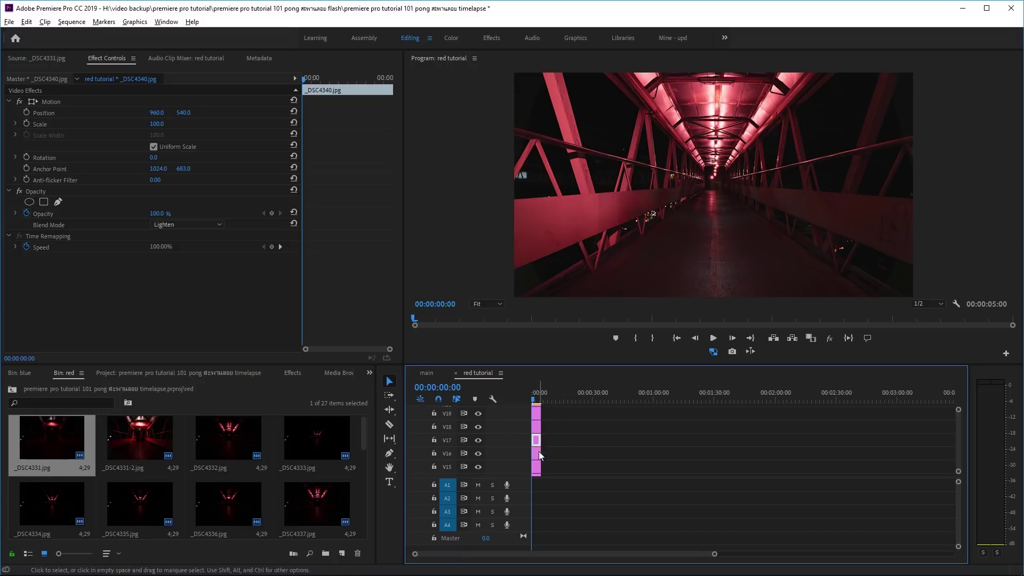
{"action": "left_click", "coordinate": [539, 452]}
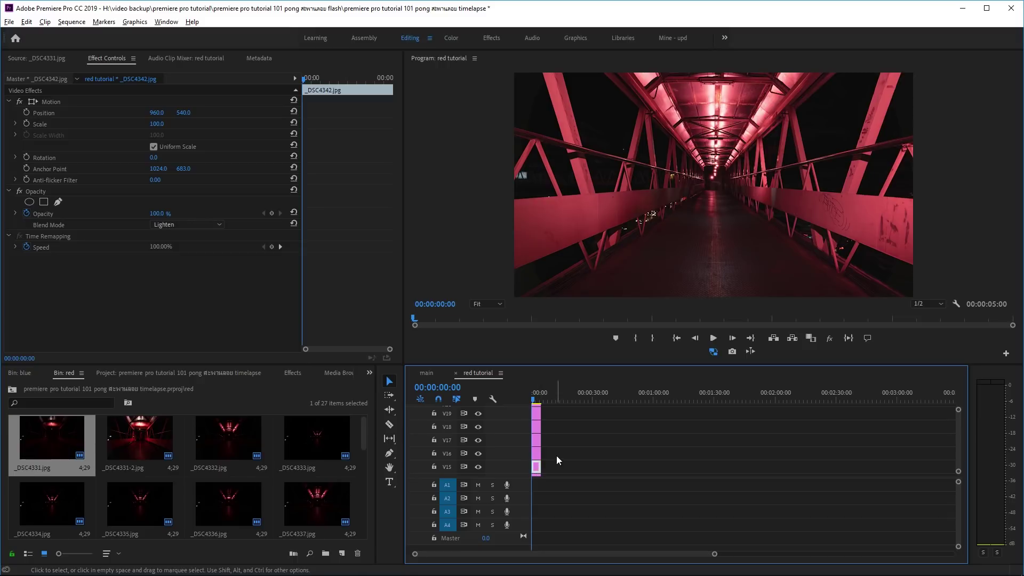
{"action": "scroll", "coordinate": [556, 456], "scroll_direction": "down", "scroll_amount": 3}
{"action": "left_click", "coordinate": [539, 440]}
{"action": "left_click", "coordinate": [536, 453]}
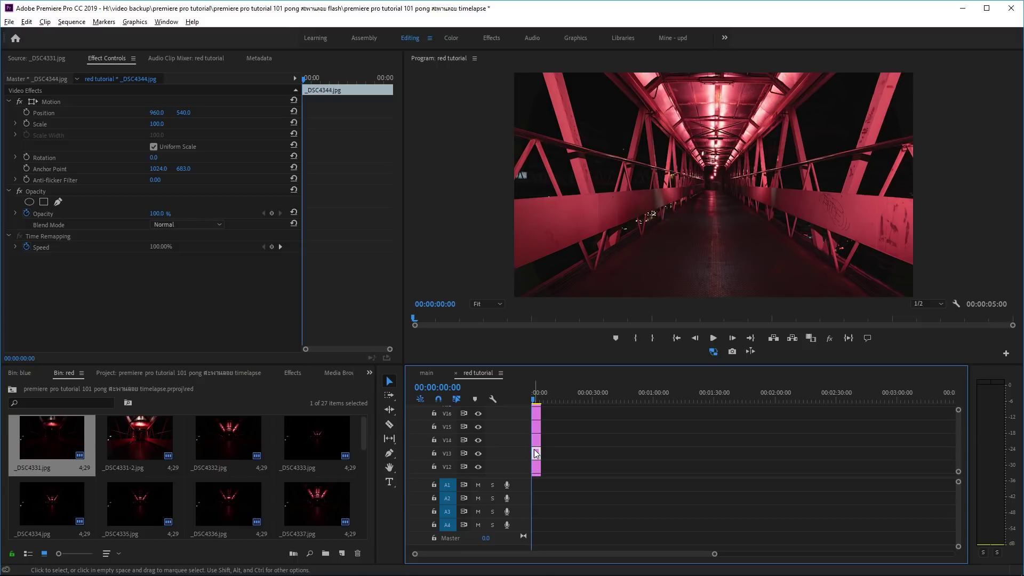
{"action": "left_click", "coordinate": [536, 467]}
{"action": "scroll", "coordinate": [537, 468], "scroll_direction": "down", "scroll_amount": 4}
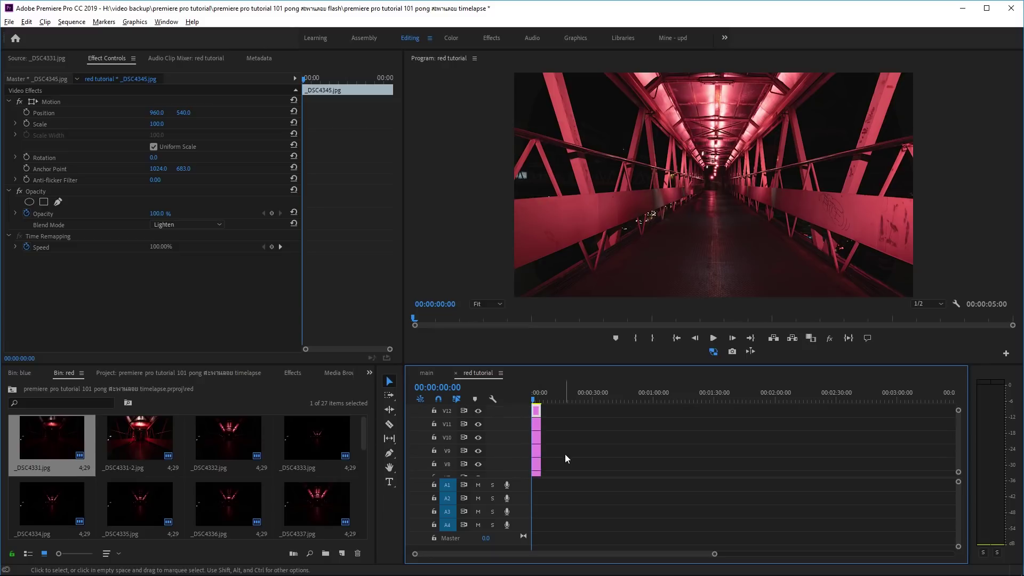
{"action": "left_click", "coordinate": [565, 453]}
{"action": "left_click", "coordinate": [537, 438]}
{"action": "left_click", "coordinate": [537, 451]}
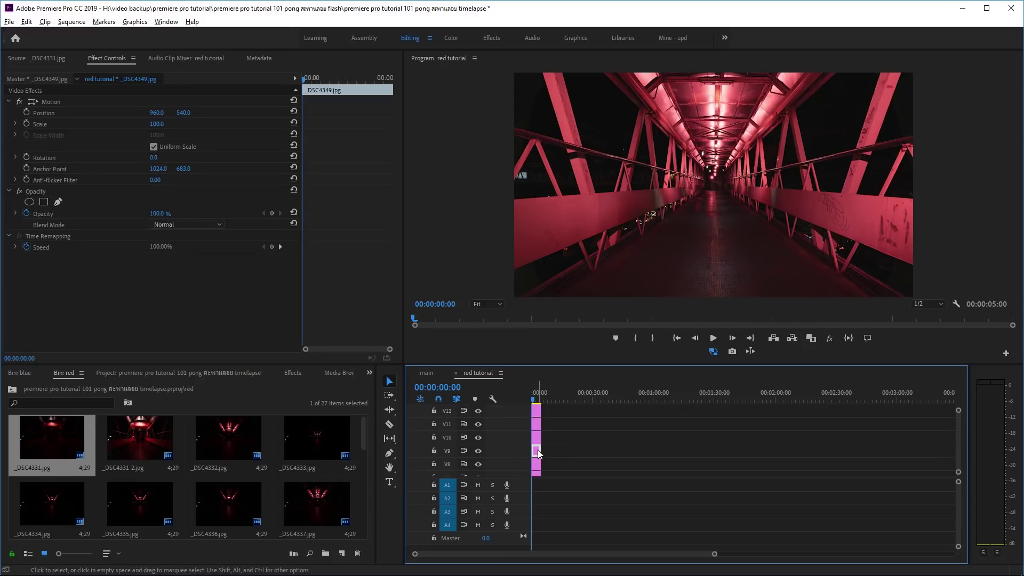
{"action": "left_click", "coordinate": [536, 463]}
Step: Give the photo clips from V7 down to V1 the Lighten blend mode
{"action": "scroll", "coordinate": [537, 466], "scroll_direction": "down", "scroll_amount": 3}
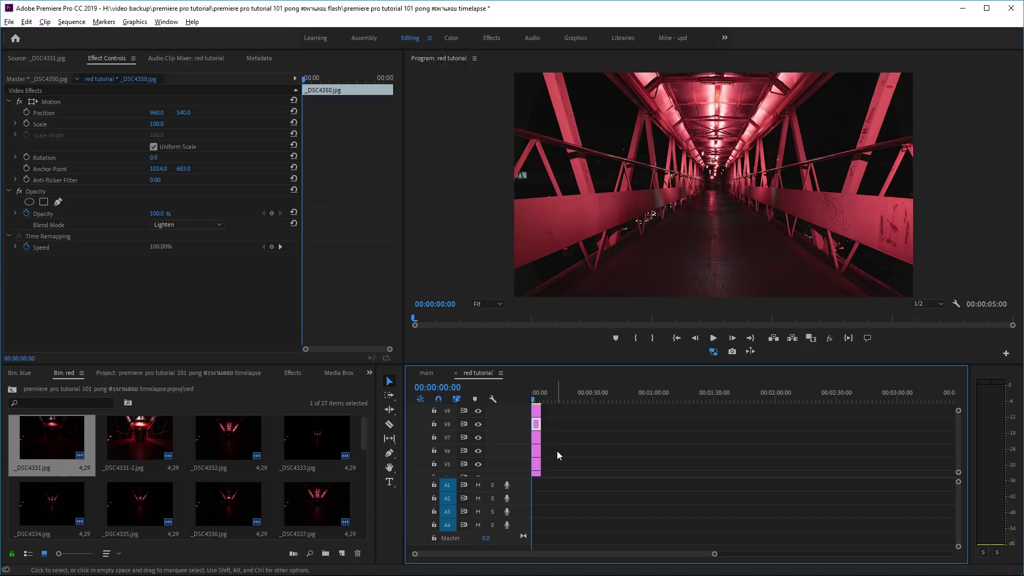
{"action": "left_click", "coordinate": [537, 439]}
{"action": "left_click", "coordinate": [536, 450]}
{"action": "left_click", "coordinate": [536, 464]}
{"action": "scroll", "coordinate": [555, 451], "scroll_direction": "down", "scroll_amount": 2}
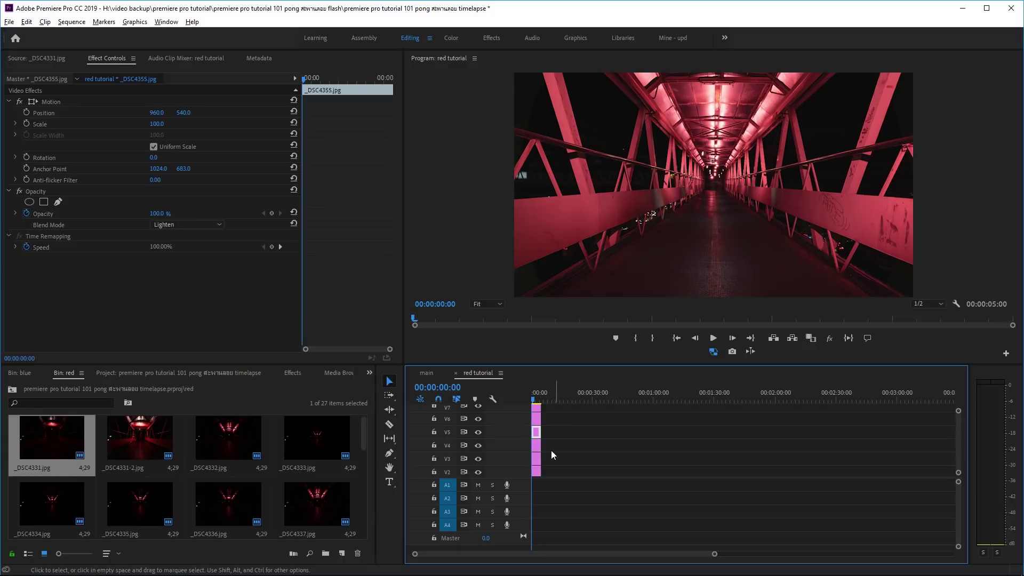
{"action": "left_click", "coordinate": [536, 445]}
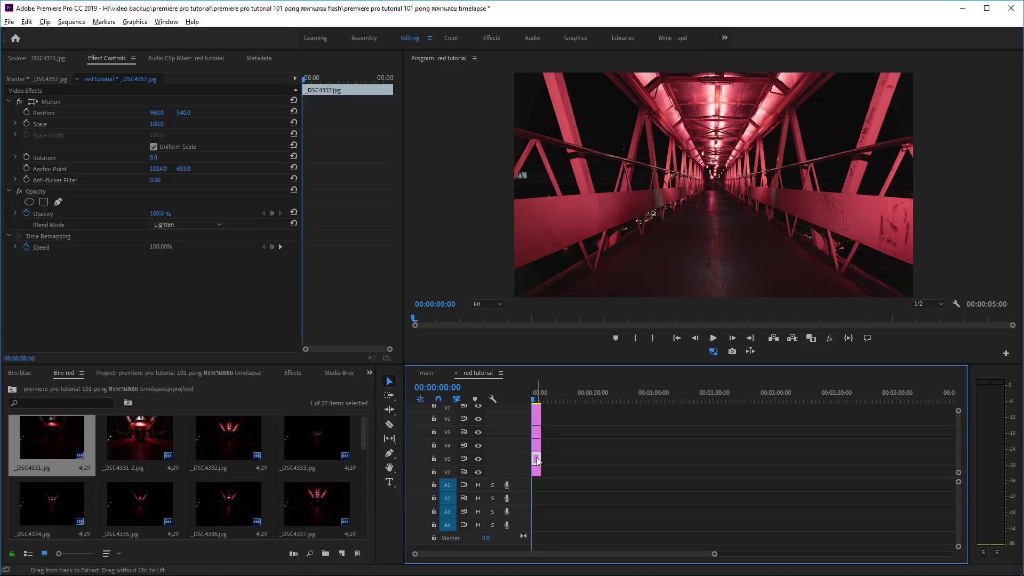
{"action": "scroll", "coordinate": [537, 457], "scroll_direction": "down", "scroll_amount": 1}
{"action": "left_click", "coordinate": [537, 456]}
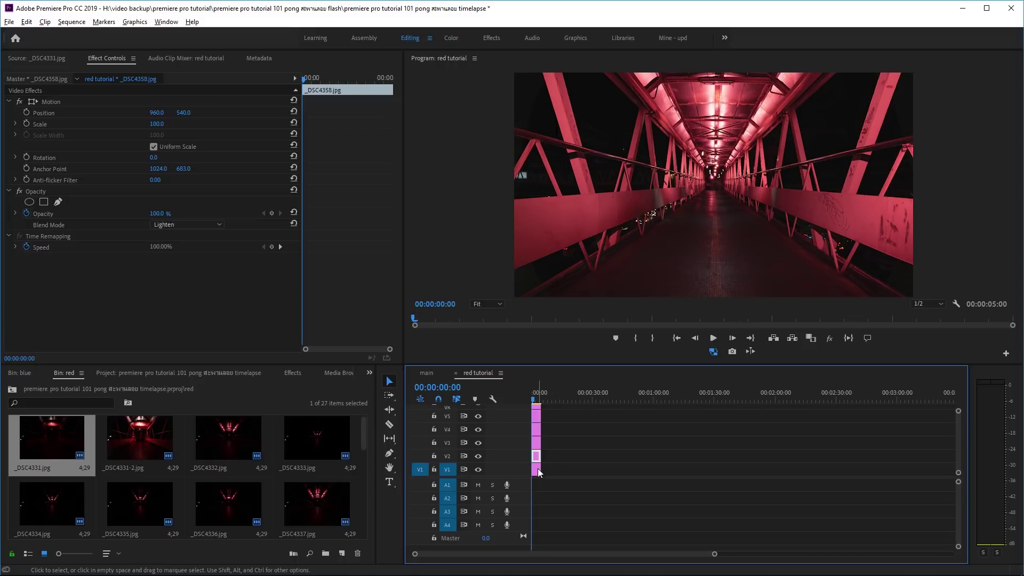
{"action": "left_click", "coordinate": [537, 469]}
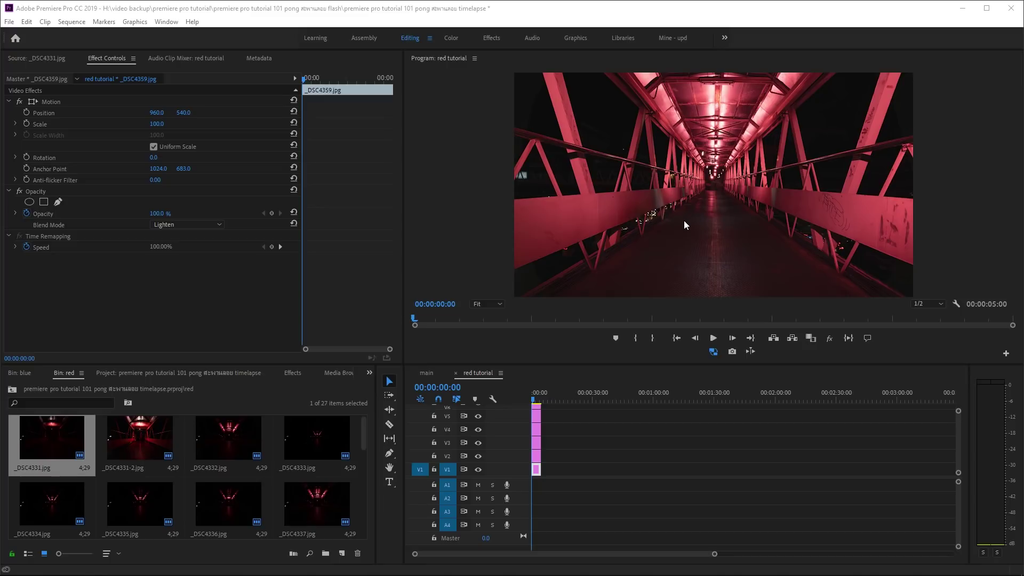
Step: Turn off track output for every video track from V2 up through V26
{"action": "left_click_drag", "start_coordinate": [479, 457], "coordinate": [478, 414]}
{"action": "scroll", "coordinate": [574, 442], "scroll_direction": "up", "scroll_amount": 3}
{"action": "scroll", "coordinate": [502, 440], "scroll_direction": "up", "scroll_amount": 2}
{"action": "scroll", "coordinate": [478, 429], "scroll_direction": "up", "scroll_amount": 2}
{"action": "scroll", "coordinate": [564, 424], "scroll_direction": "up", "scroll_amount": 2}
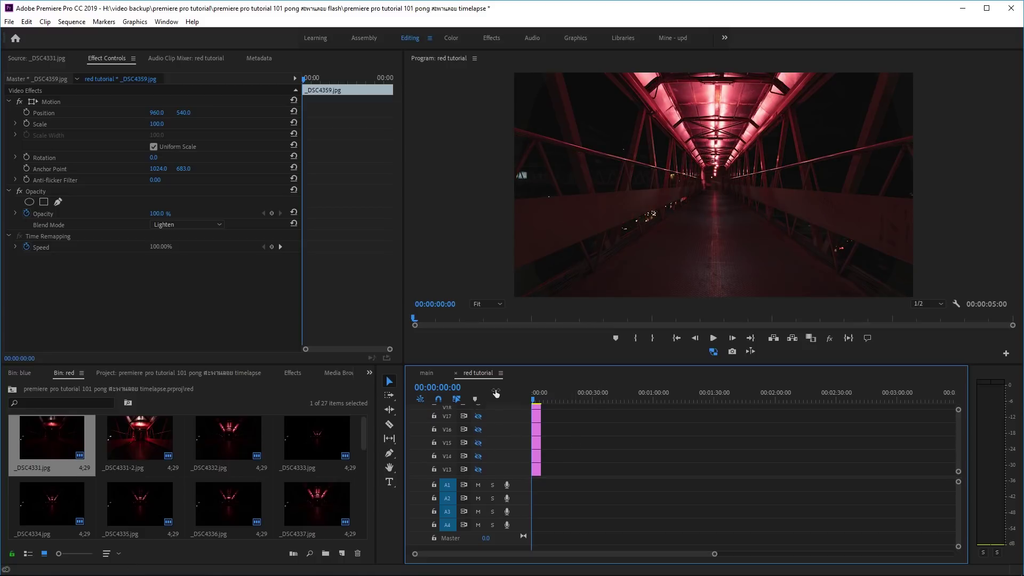
{"action": "scroll", "coordinate": [483, 441], "scroll_direction": "up", "scroll_amount": 2}
{"action": "left_click_drag", "start_coordinate": [478, 443], "coordinate": [479, 425]}
{"action": "left_click", "coordinate": [478, 416]}
{"action": "scroll", "coordinate": [499, 432], "scroll_direction": "up", "scroll_amount": 2}
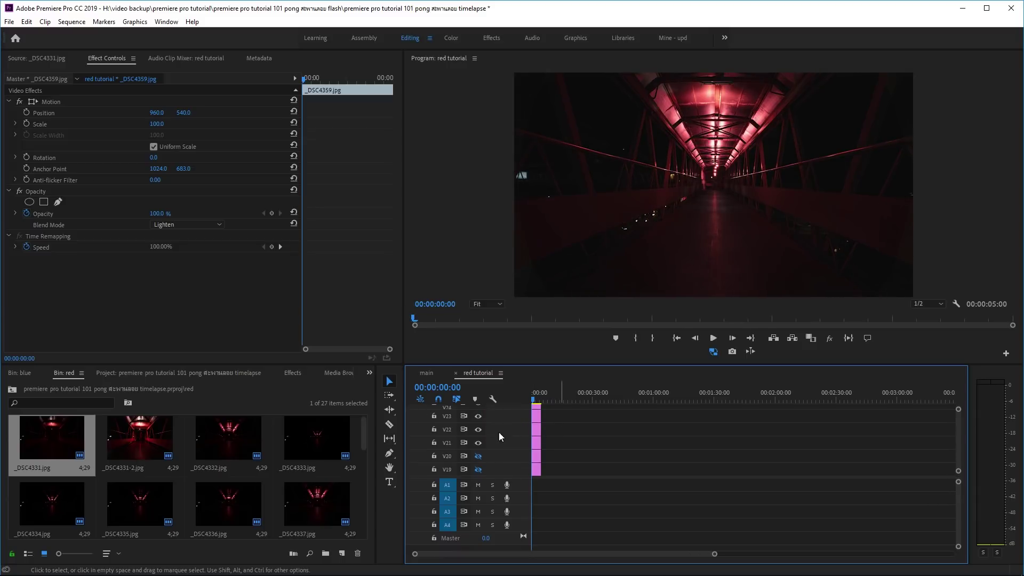
{"action": "left_click", "coordinate": [479, 442]}
{"action": "left_click", "coordinate": [479, 429]}
{"action": "left_click", "coordinate": [479, 416]}
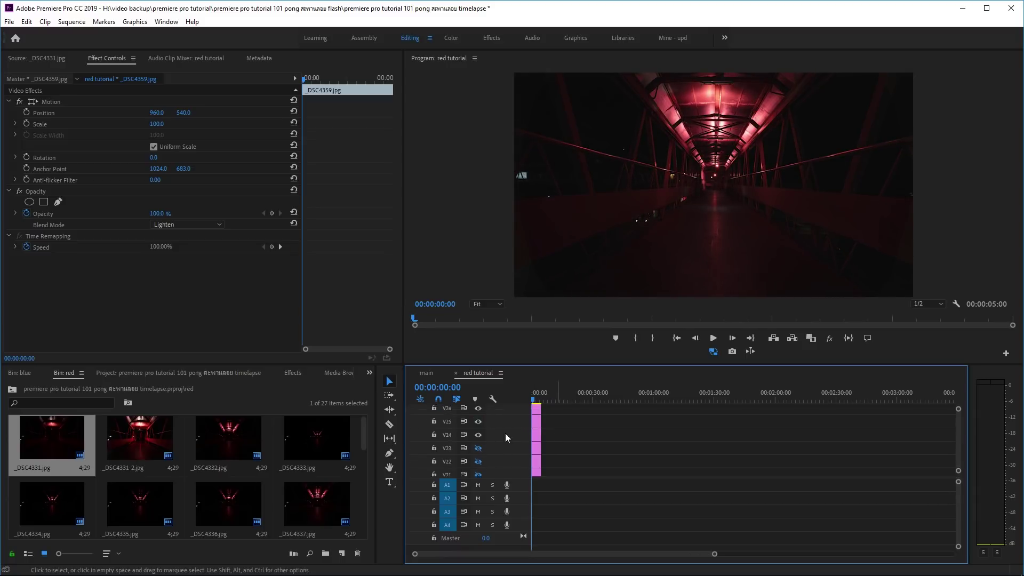
{"action": "scroll", "coordinate": [504, 433], "scroll_direction": "up", "scroll_amount": 2}
{"action": "left_click", "coordinate": [478, 433]}
{"action": "left_click", "coordinate": [478, 412]}
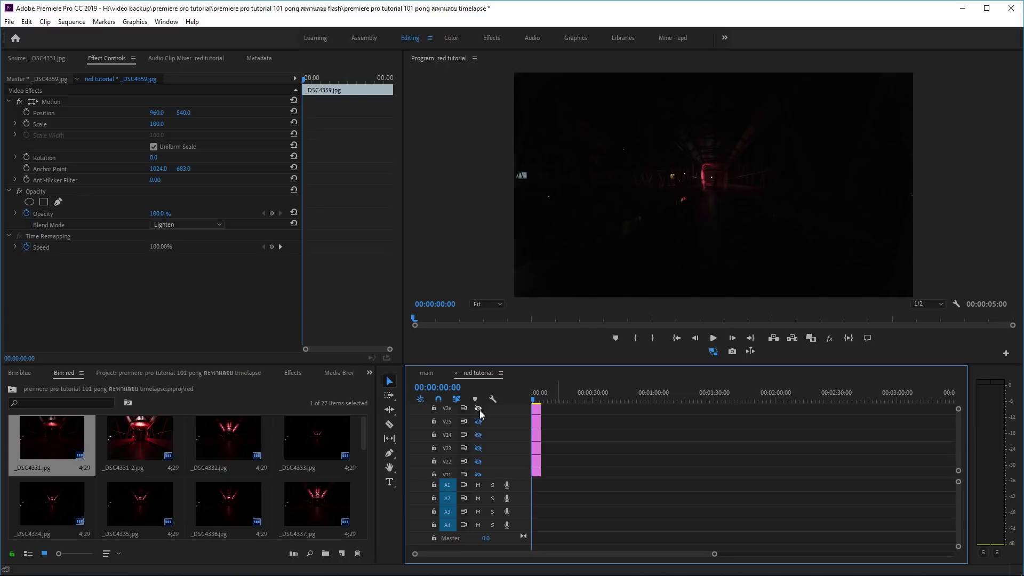
Step: Set the Program monitor zoom to 100%
{"action": "scroll", "coordinate": [571, 426], "scroll_direction": "down", "scroll_amount": 5}
{"action": "scroll", "coordinate": [572, 425], "scroll_direction": "down", "scroll_amount": 4}
{"action": "scroll", "coordinate": [570, 425], "scroll_direction": "down", "scroll_amount": 2}
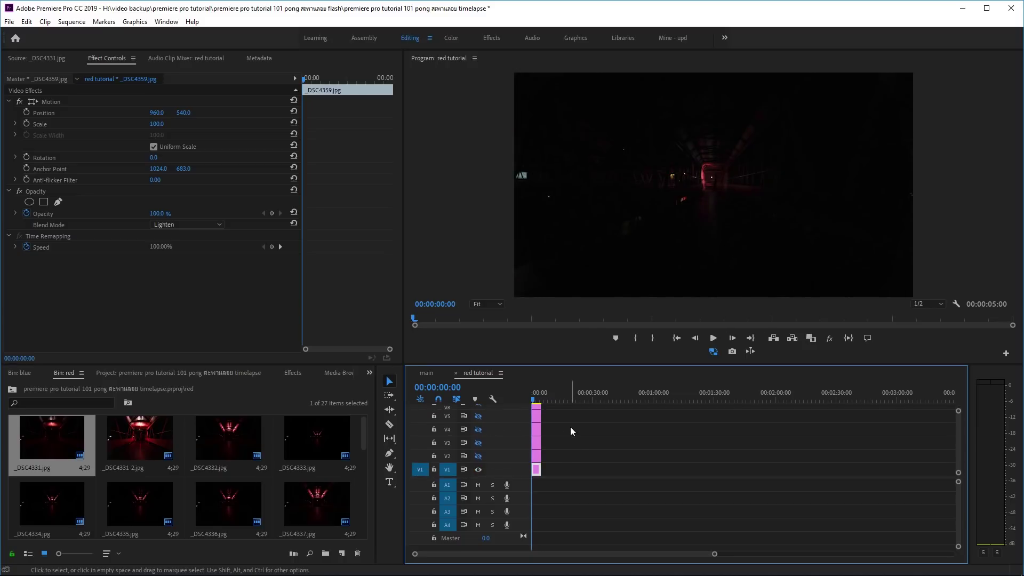
{"action": "left_click", "coordinate": [485, 303]}
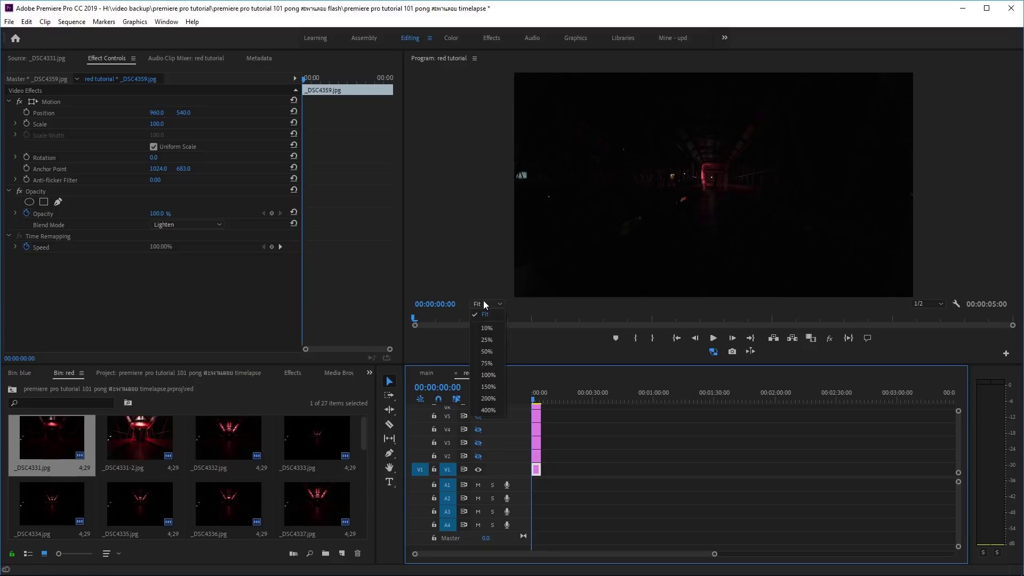
{"action": "left_click", "coordinate": [489, 373]}
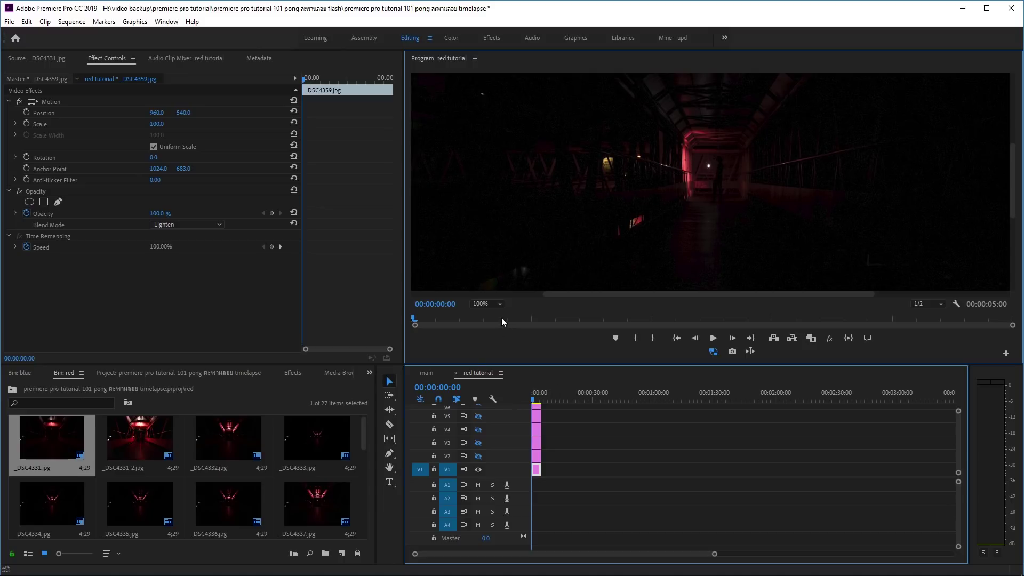
Step: Draw a small four-point pen mask near the lit doorway on the V1 photo and invert it
{"action": "left_click", "coordinate": [58, 201]}
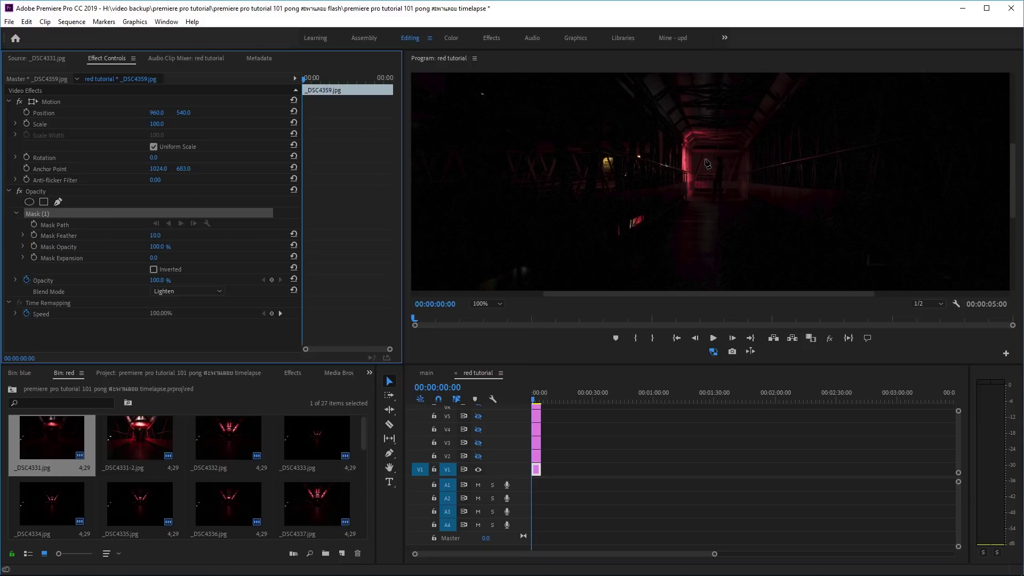
{"action": "left_click", "coordinate": [705, 159]}
{"action": "left_click", "coordinate": [717, 167]}
{"action": "left_click", "coordinate": [710, 164]}
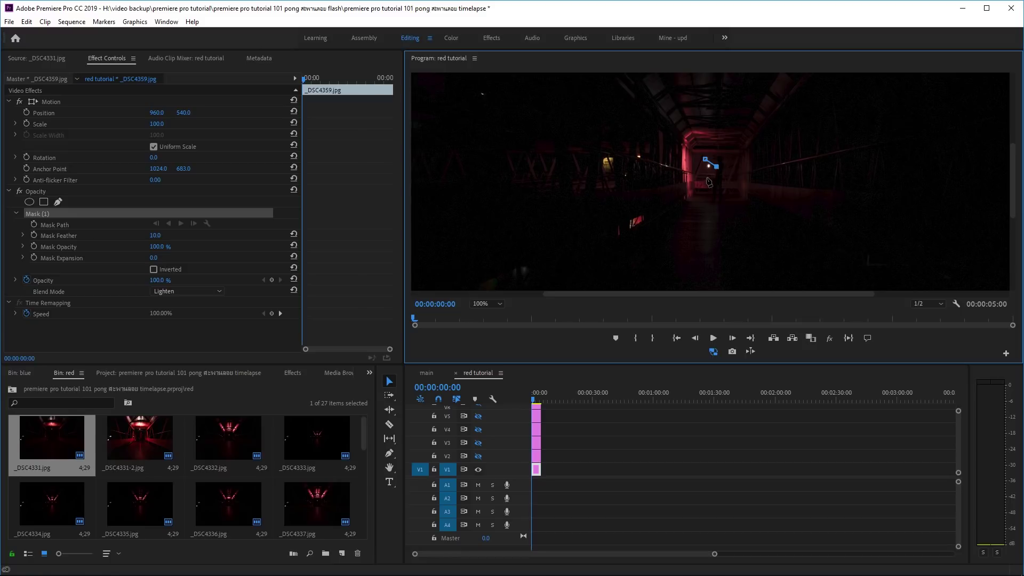
{"action": "left_click", "coordinate": [707, 179]}
{"action": "left_click", "coordinate": [705, 159]}
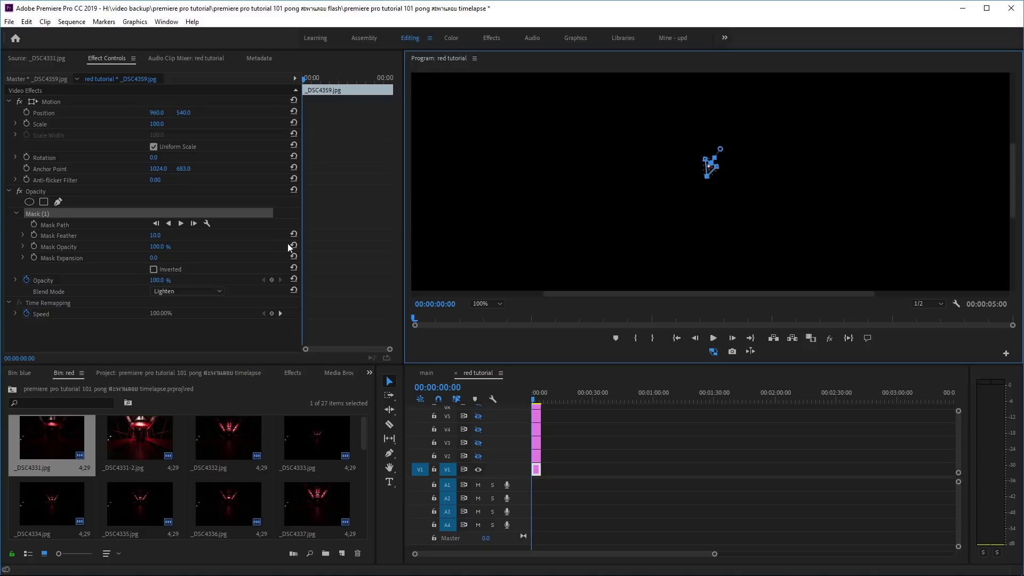
{"action": "left_click", "coordinate": [154, 270]}
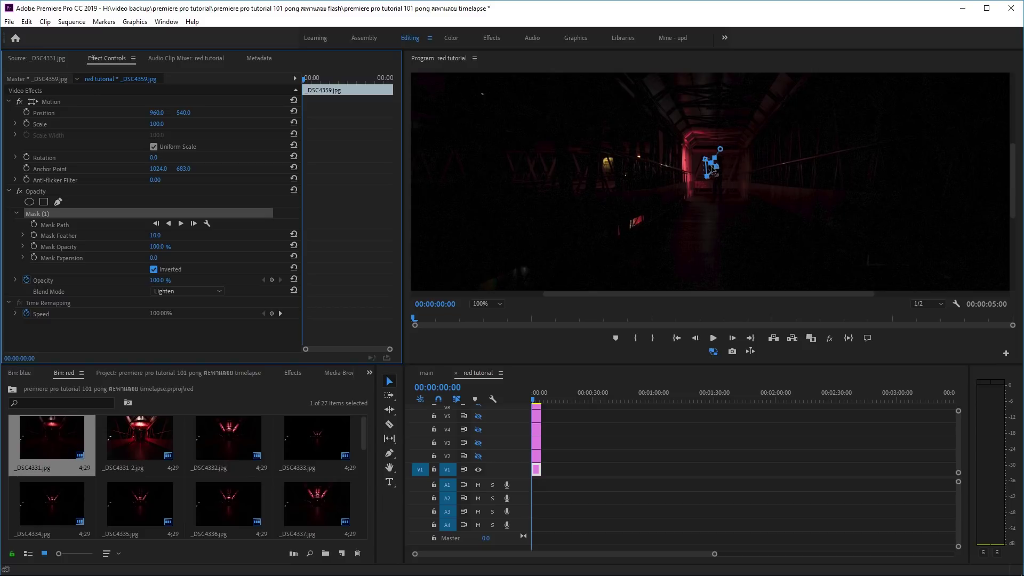
Step: Show track V2 and draw a small three-point mask right of the doorway on its clip
{"action": "left_click", "coordinate": [536, 458]}
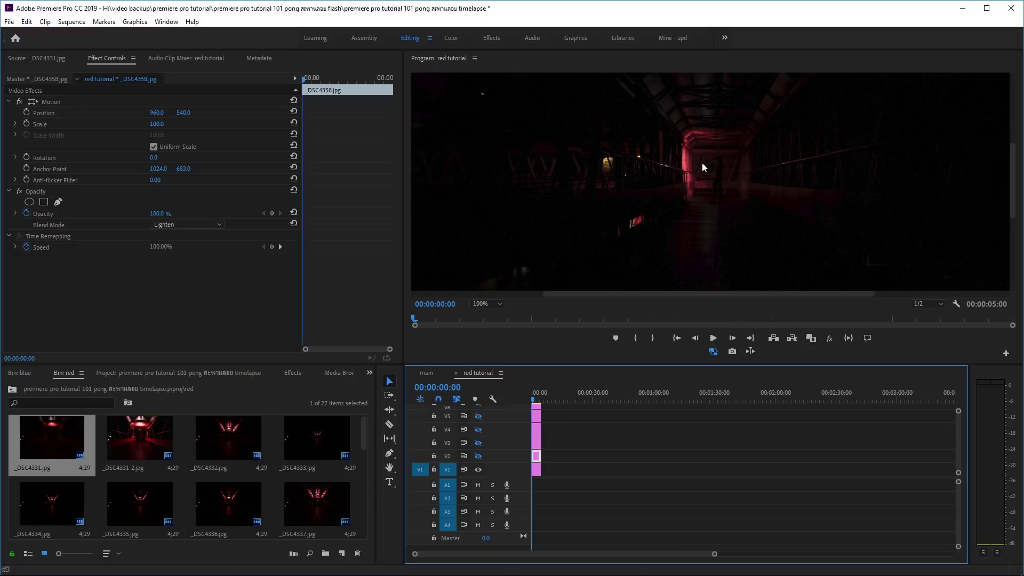
{"action": "left_click", "coordinate": [478, 458]}
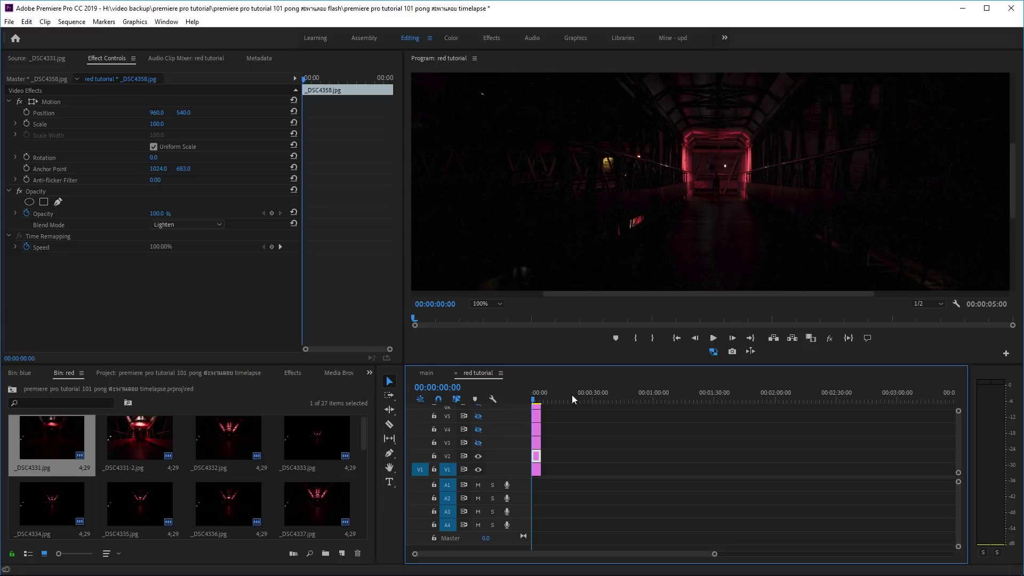
{"action": "left_click", "coordinate": [45, 202]}
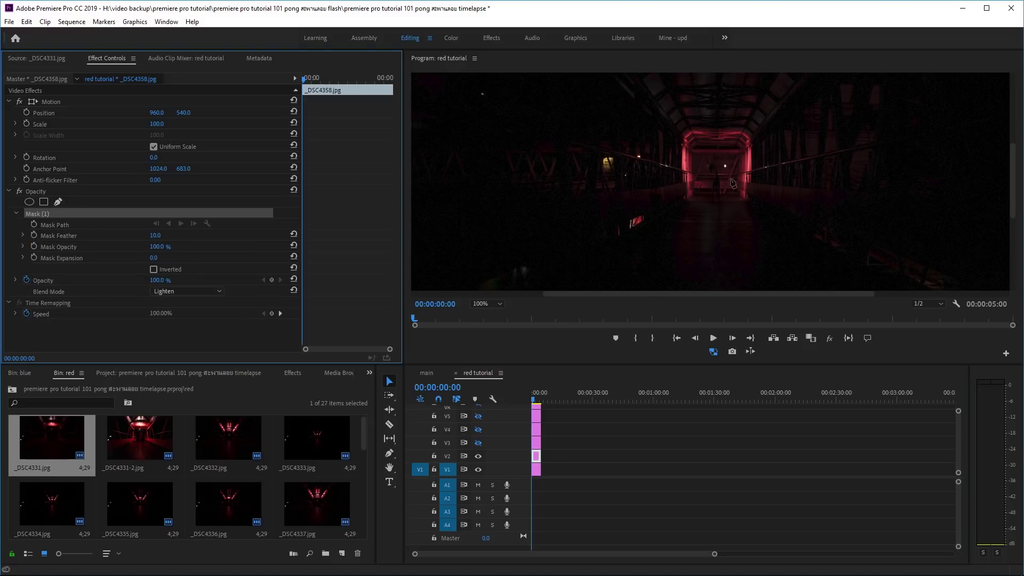
{"action": "left_click", "coordinate": [723, 160]}
{"action": "left_click", "coordinate": [737, 169]}
{"action": "left_click", "coordinate": [723, 181]}
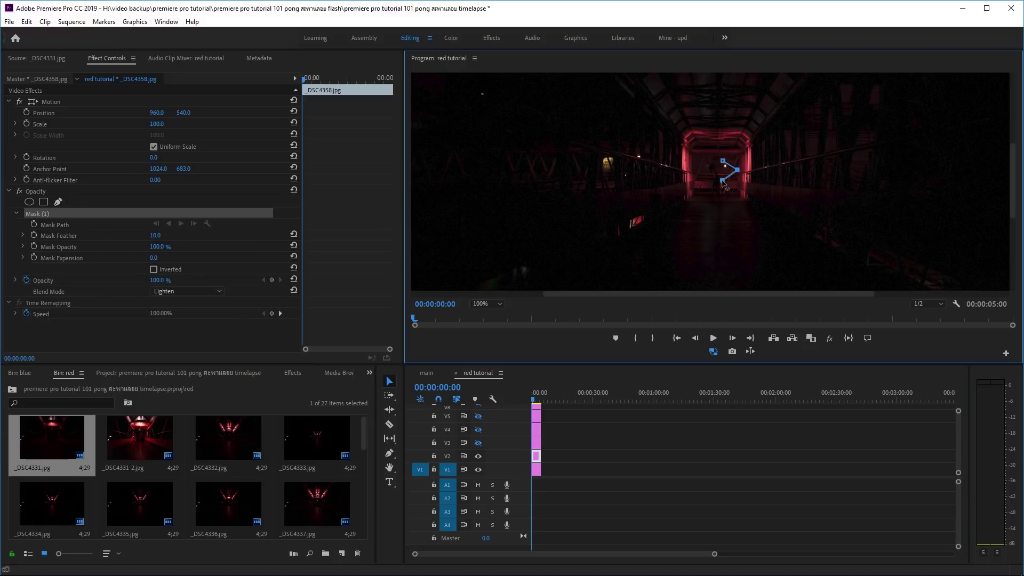
{"action": "left_click", "coordinate": [723, 160]}
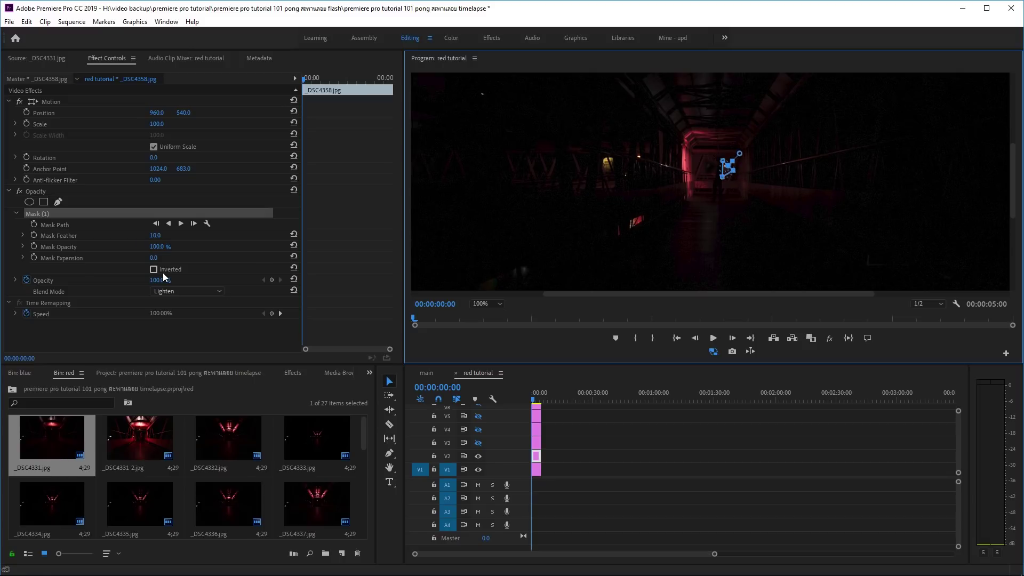
Step: Show track V3 and draw a triangular mask around the tunnel's central light on its clip
{"action": "left_click", "coordinate": [538, 446]}
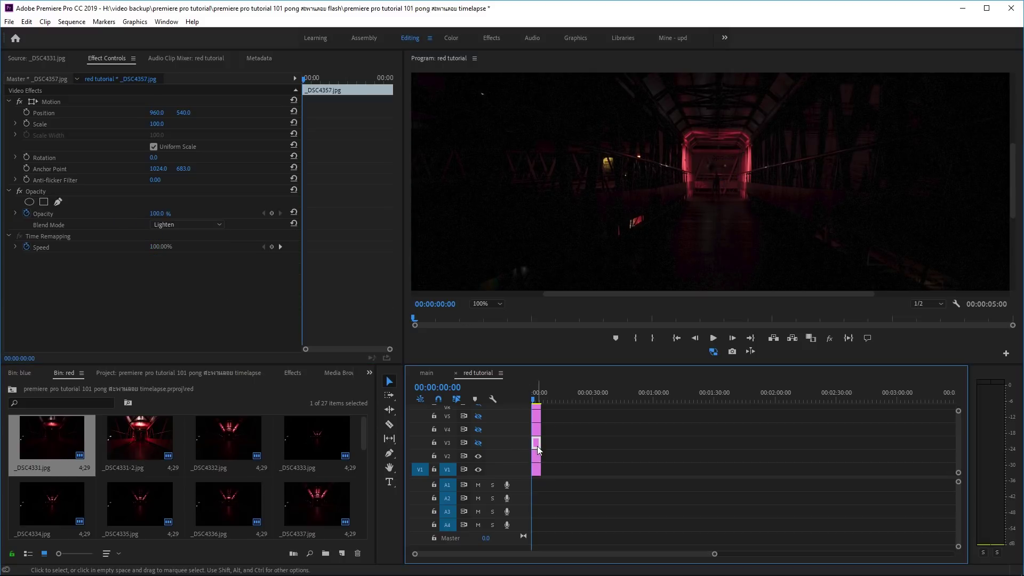
{"action": "left_click", "coordinate": [479, 443]}
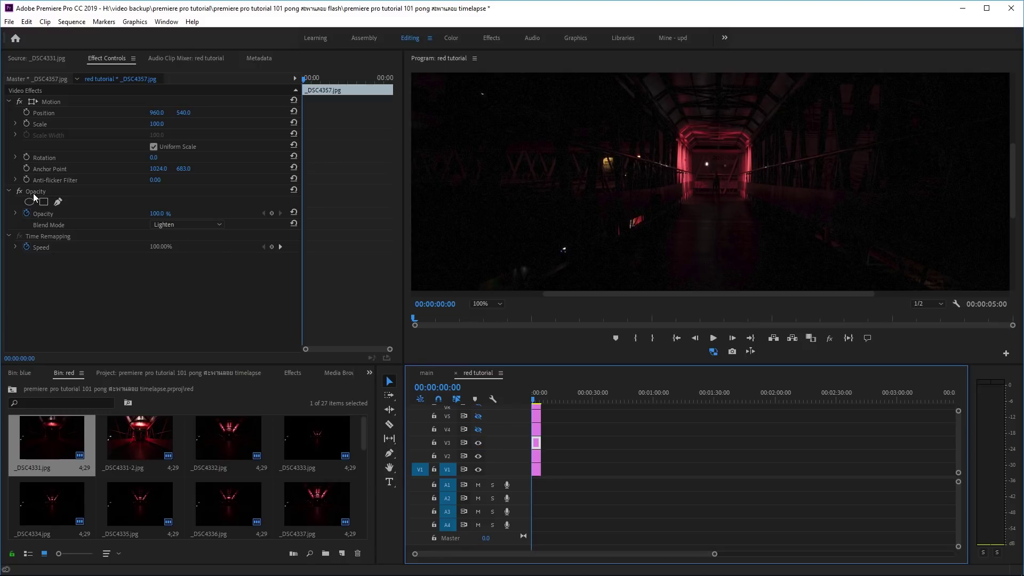
{"action": "left_click", "coordinate": [58, 202]}
{"action": "left_click", "coordinate": [696, 156]}
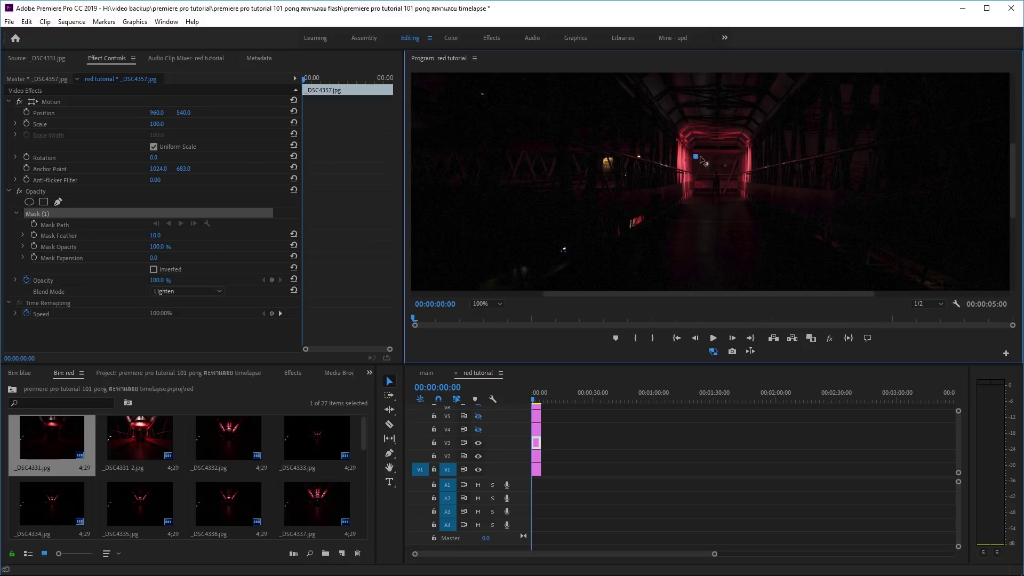
{"action": "left_click", "coordinate": [721, 158]}
{"action": "left_click", "coordinate": [712, 180]}
{"action": "left_click", "coordinate": [696, 156]}
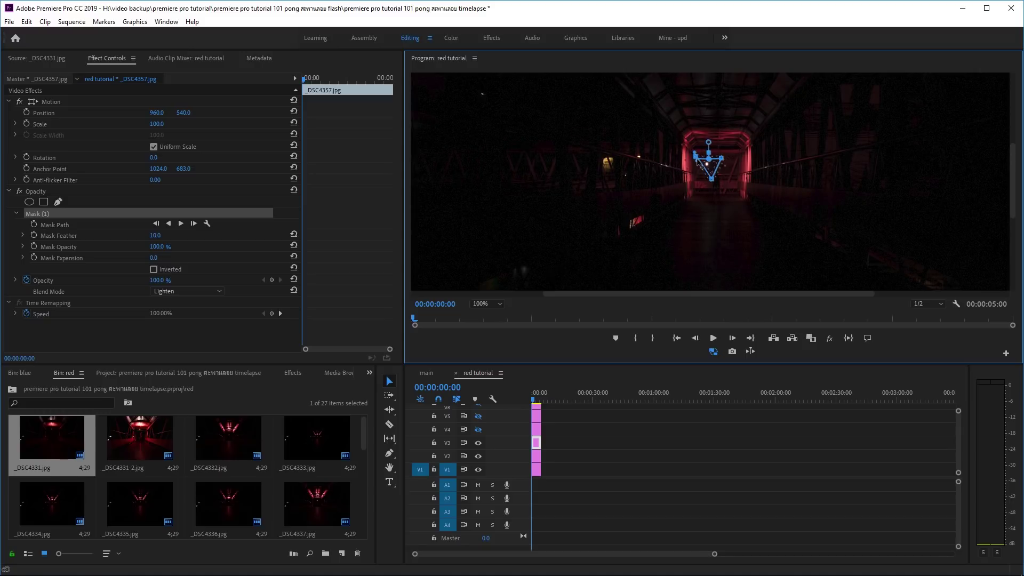
Step: Reshape the triangle's vertices around the light, invert the mask, then review the V2 clip
{"action": "left_click", "coordinate": [718, 165]}
{"action": "left_click_drag", "start_coordinate": [718, 166], "coordinate": [720, 177]}
{"action": "left_click_drag", "start_coordinate": [720, 177], "coordinate": [717, 158]}
{"action": "left_click", "coordinate": [153, 270]}
{"action": "left_click", "coordinate": [537, 462]}
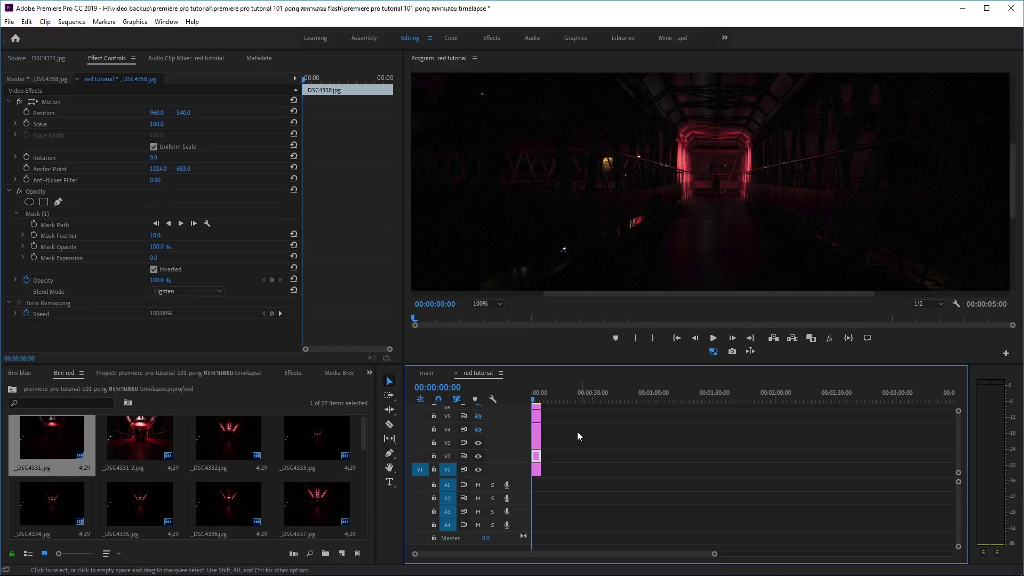
{"action": "left_click", "coordinate": [536, 431]}
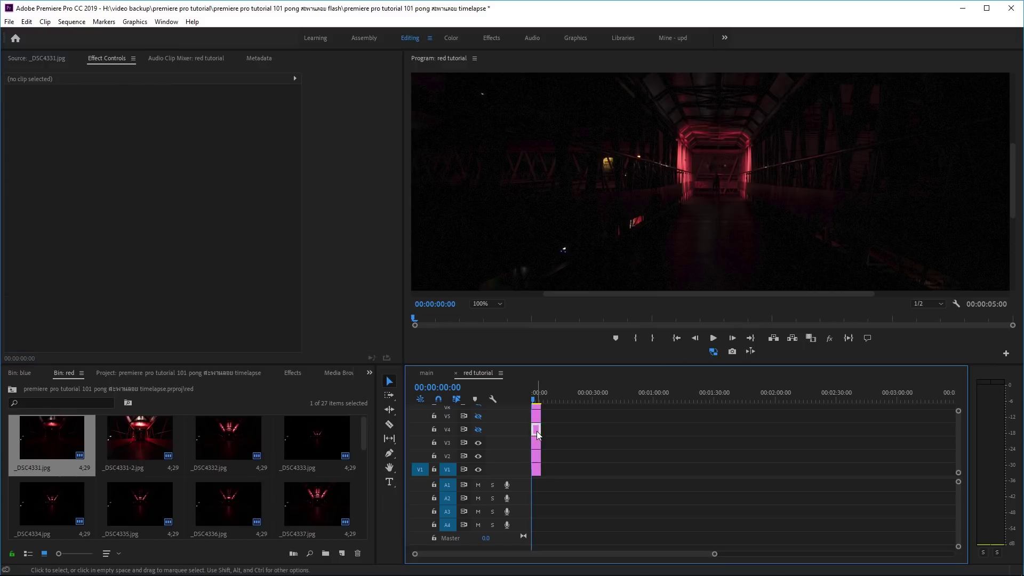
Step: Select the stacked upper clips, ending on _DSC4355.jpg on the top track
{"action": "left_click", "coordinate": [537, 421]}
{"action": "left_click", "coordinate": [536, 416]}
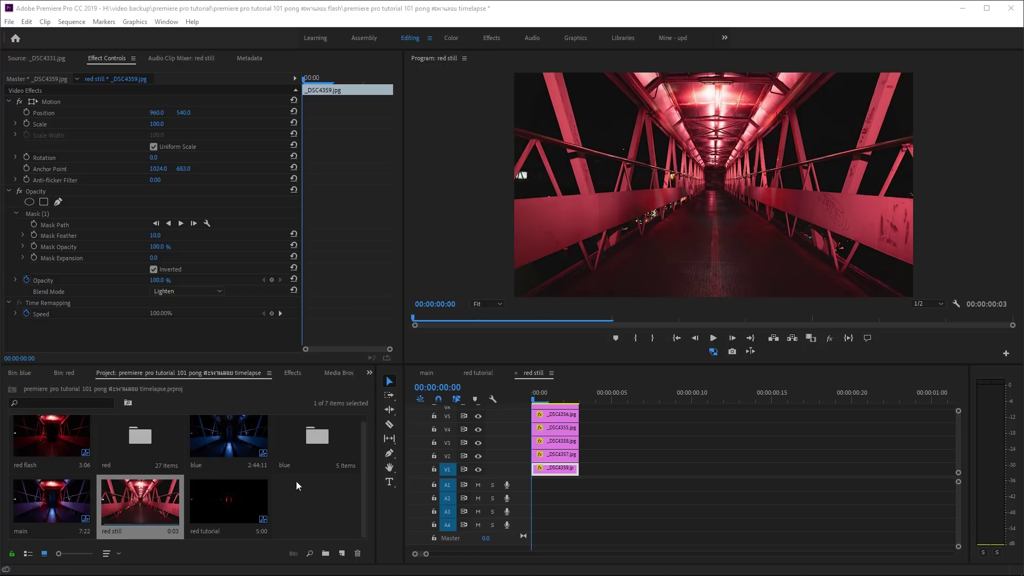
Step: Create a new sequence from the Project panel named 'blue tutorial'
{"action": "right_click", "coordinate": [306, 503]}
{"action": "mouse_move", "coordinate": [359, 434]}
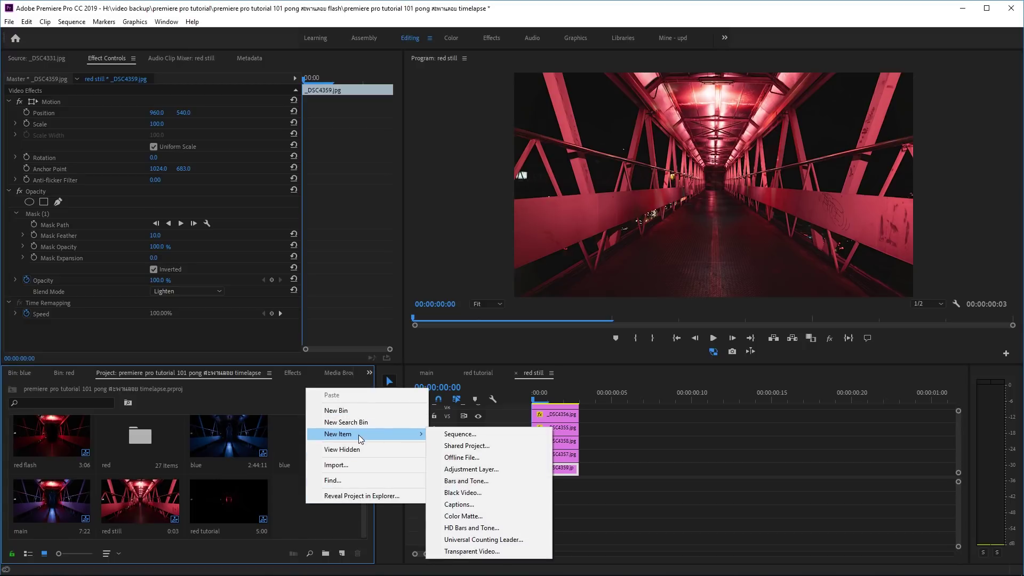
{"action": "left_click", "coordinate": [454, 435]}
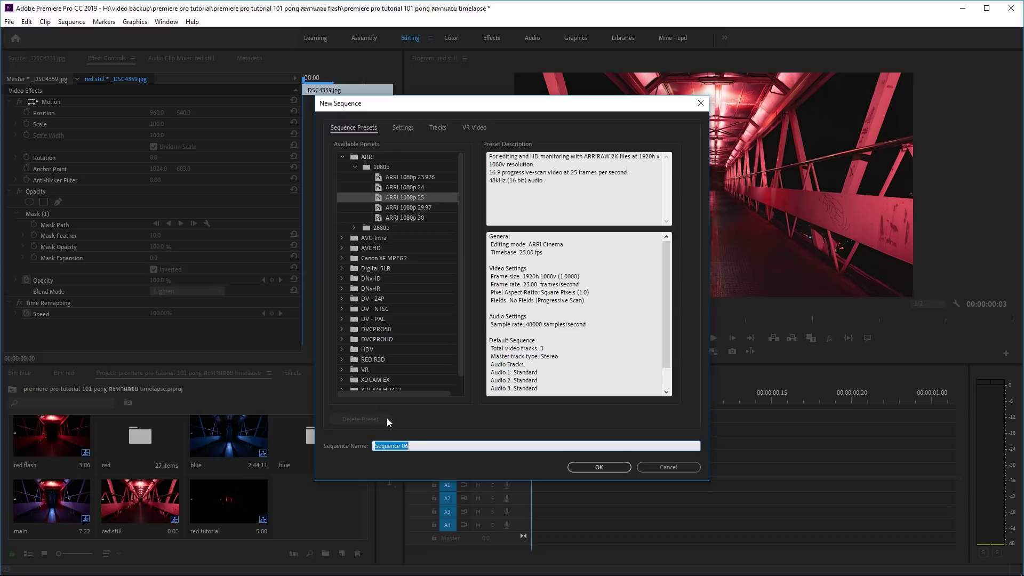
{"action": "type", "text": "l"}
{"action": "type", "text": "ue tutorial"}
{"action": "left_click", "coordinate": [587, 467]}
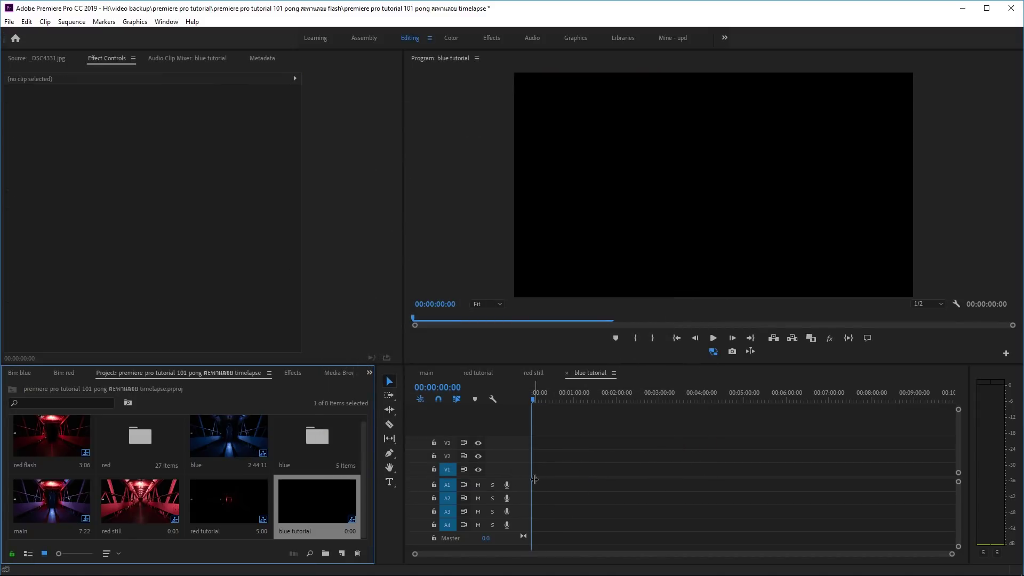
Step: Open the blue bin and preview _DSC4373, _DSC4374, _DSC4375, _DSC4376 and _DSC4360 in the Source monitor
{"action": "double_click", "coordinate": [322, 447]}
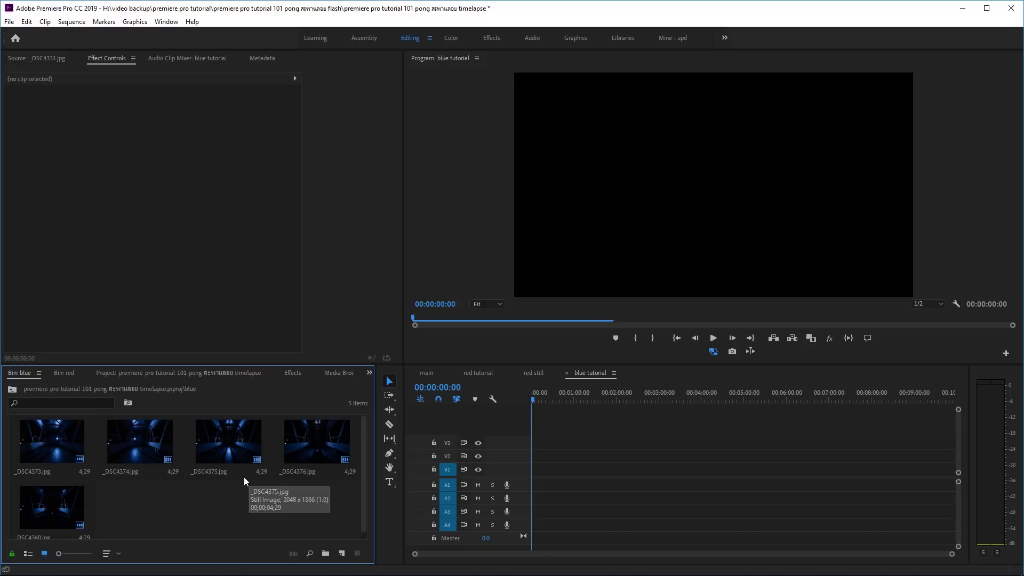
{"action": "double_click", "coordinate": [58, 457]}
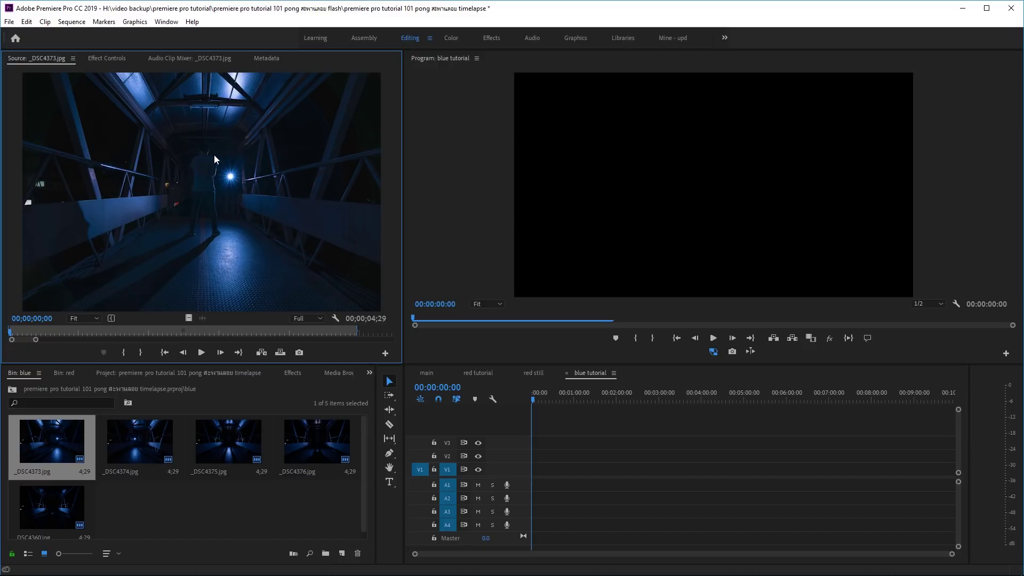
{"action": "double_click", "coordinate": [140, 445]}
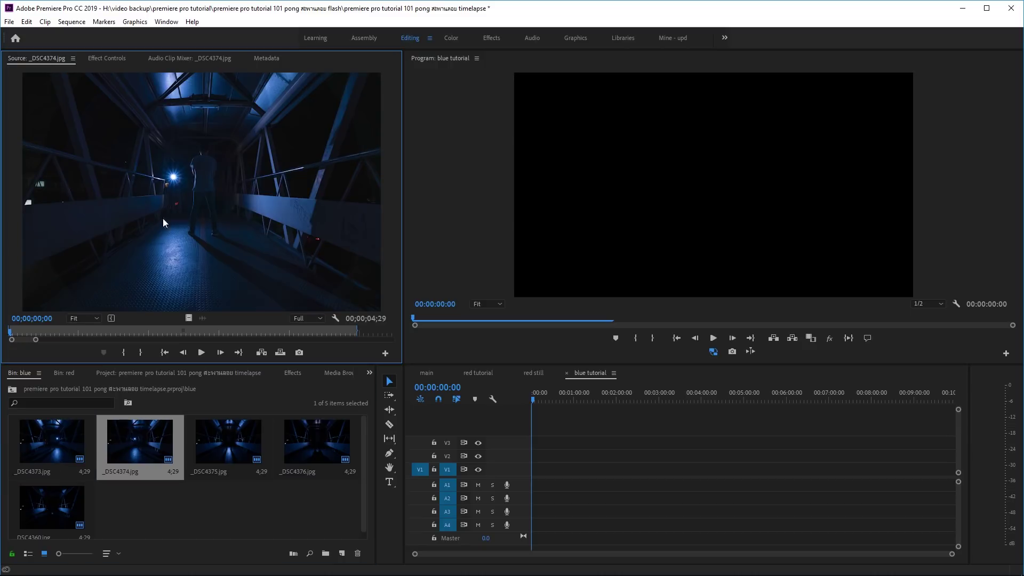
{"action": "double_click", "coordinate": [212, 433]}
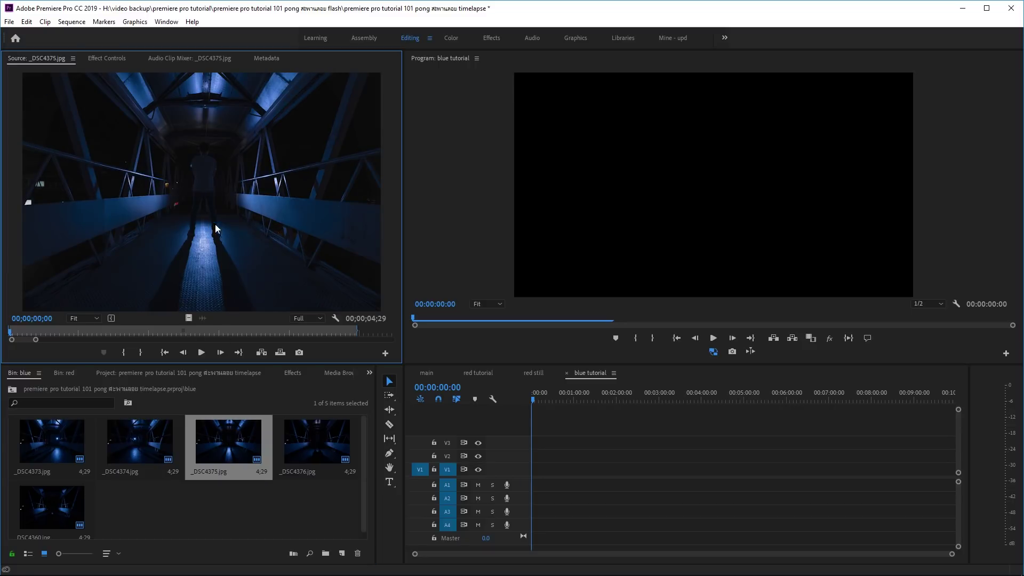
{"action": "double_click", "coordinate": [311, 438]}
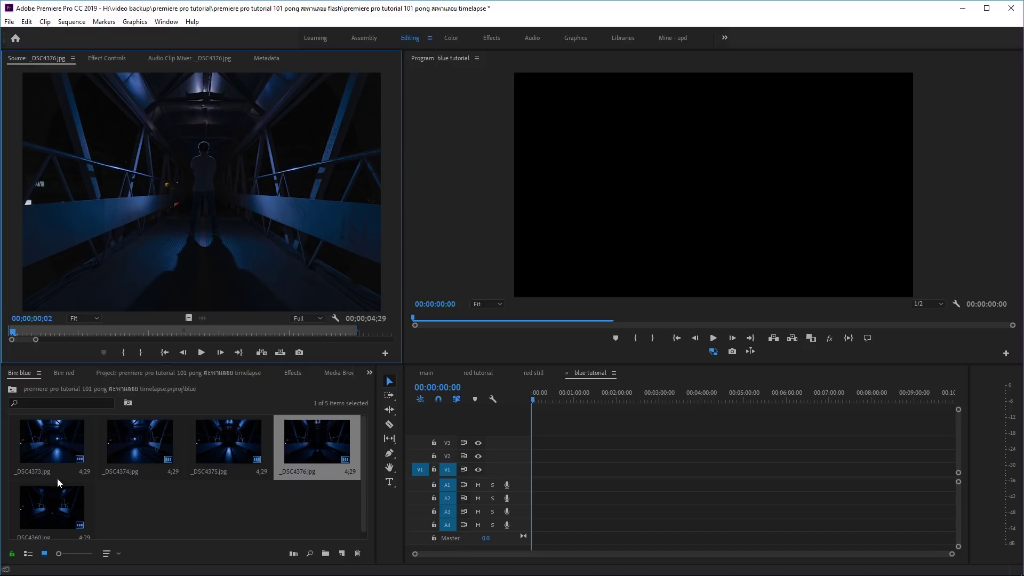
{"action": "double_click", "coordinate": [55, 499]}
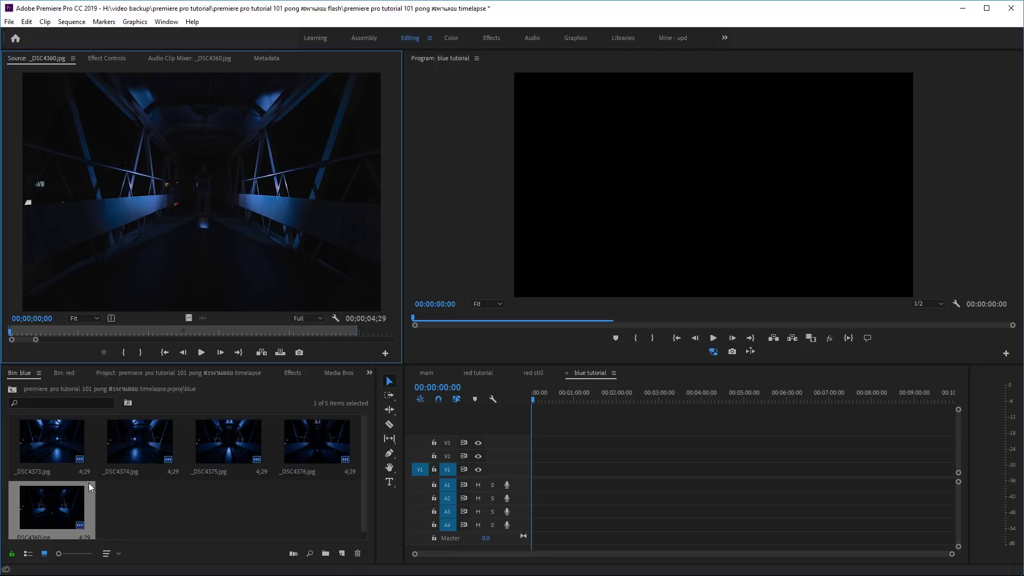
{"action": "left_click", "coordinate": [58, 444]}
{"action": "left_click", "coordinate": [123, 517]}
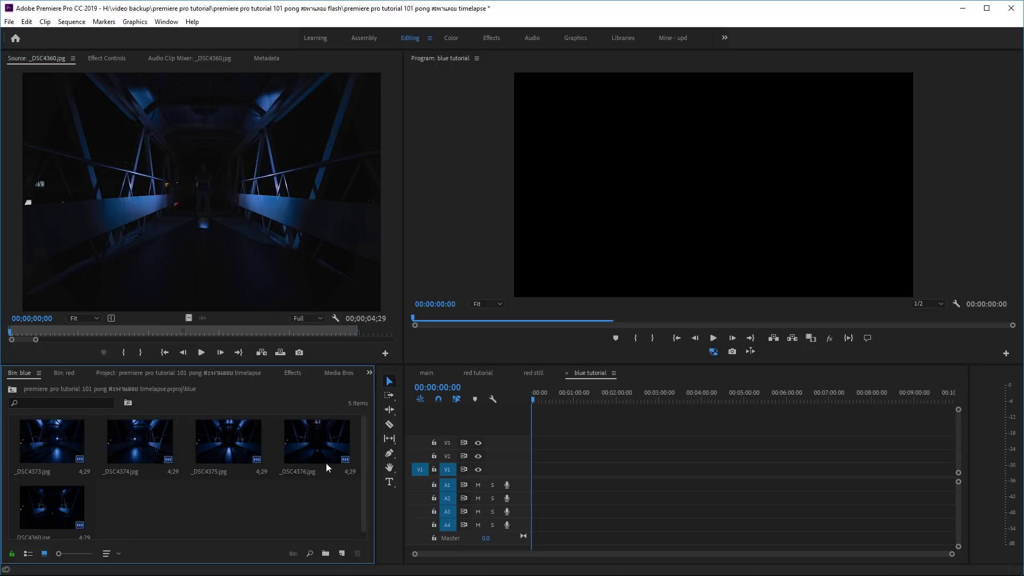
Step: Place _DSC4373, _DSC4374, _DSC4375 and _DSC4376 at 00:00 on tracks V1 through V4
{"action": "left_click_drag", "start_coordinate": [52, 441], "coordinate": [534, 470]}
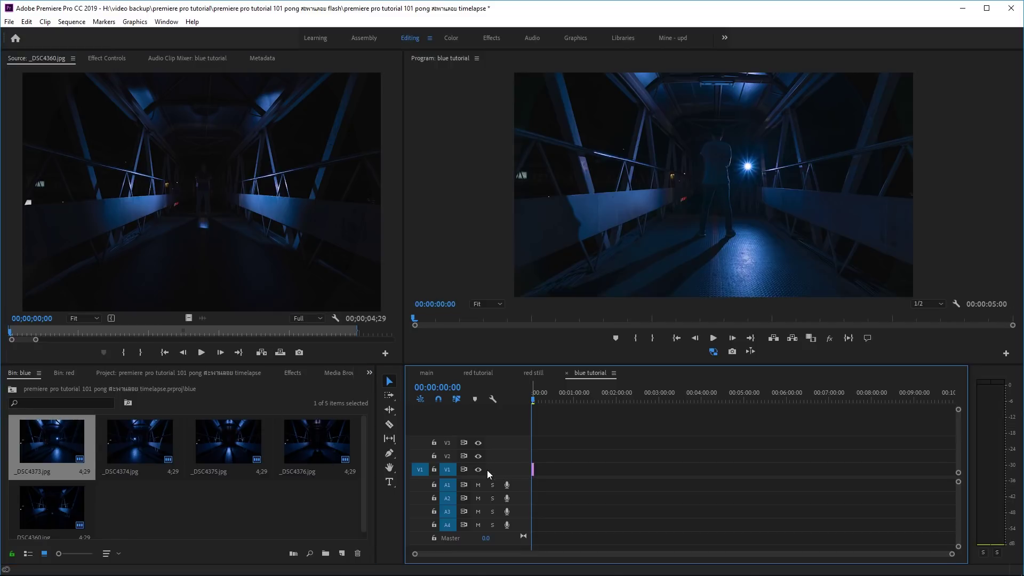
{"action": "left_click_drag", "start_coordinate": [139, 441], "coordinate": [534, 456]}
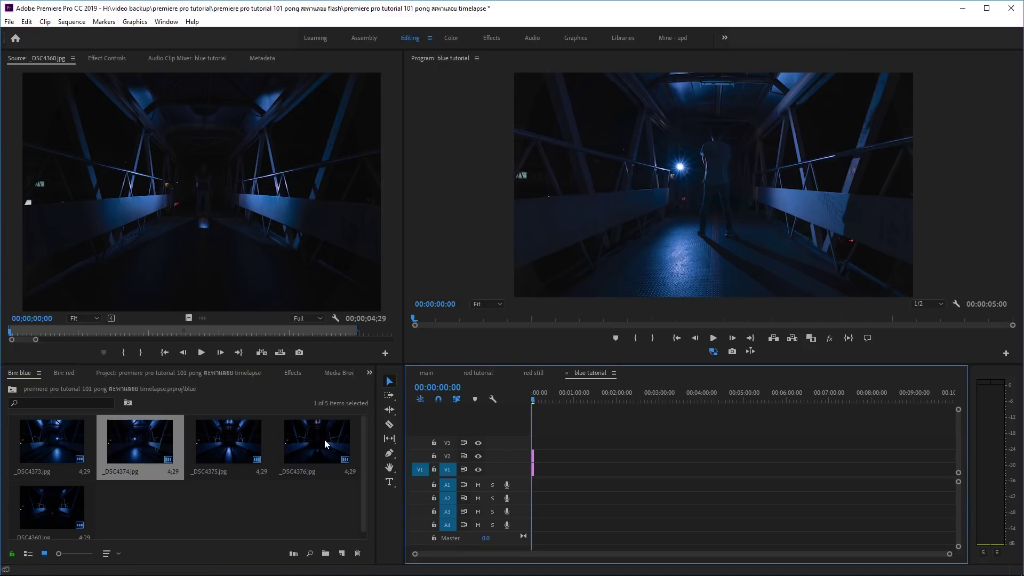
{"action": "left_click_drag", "start_coordinate": [241, 446], "coordinate": [534, 443]}
{"action": "left_click_drag", "start_coordinate": [314, 451], "coordinate": [534, 429]}
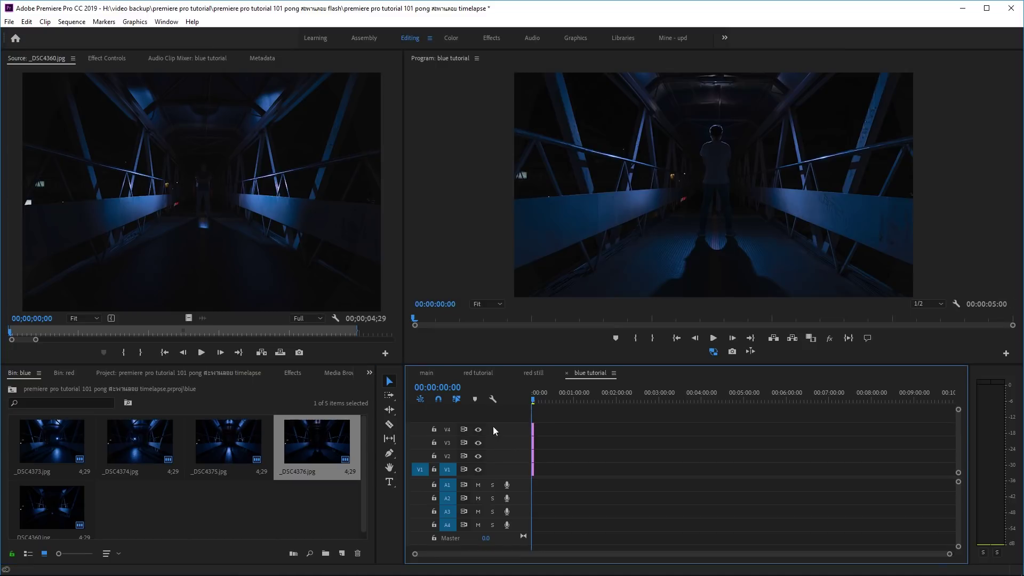
Step: Set the V4 _DSC4376 clip's Opacity blend mode to Lighten
{"action": "left_click", "coordinate": [126, 56]}
{"action": "left_click", "coordinate": [162, 226]}
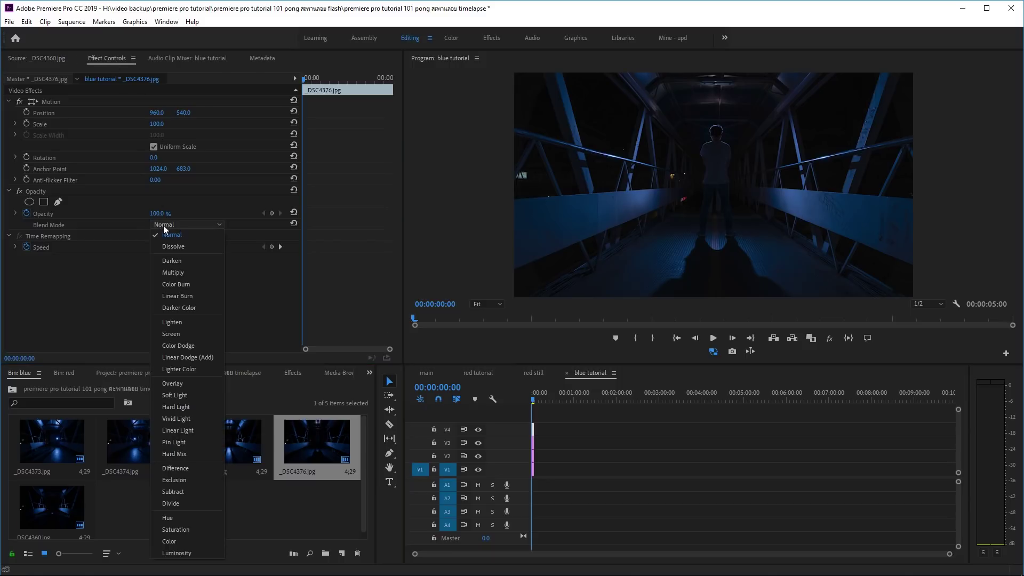
{"action": "left_click", "coordinate": [191, 319]}
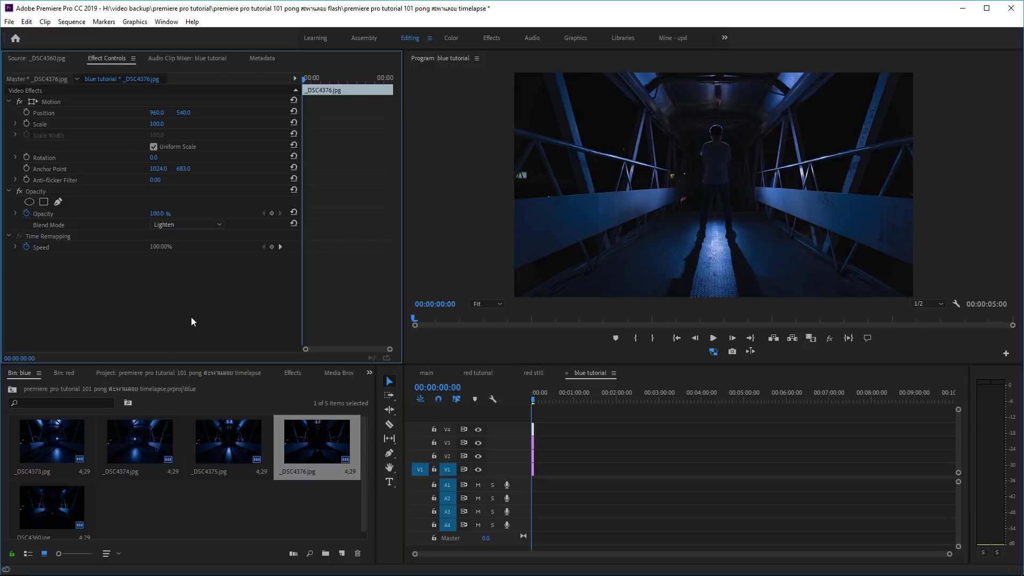
{"action": "left_click", "coordinate": [44, 194]}
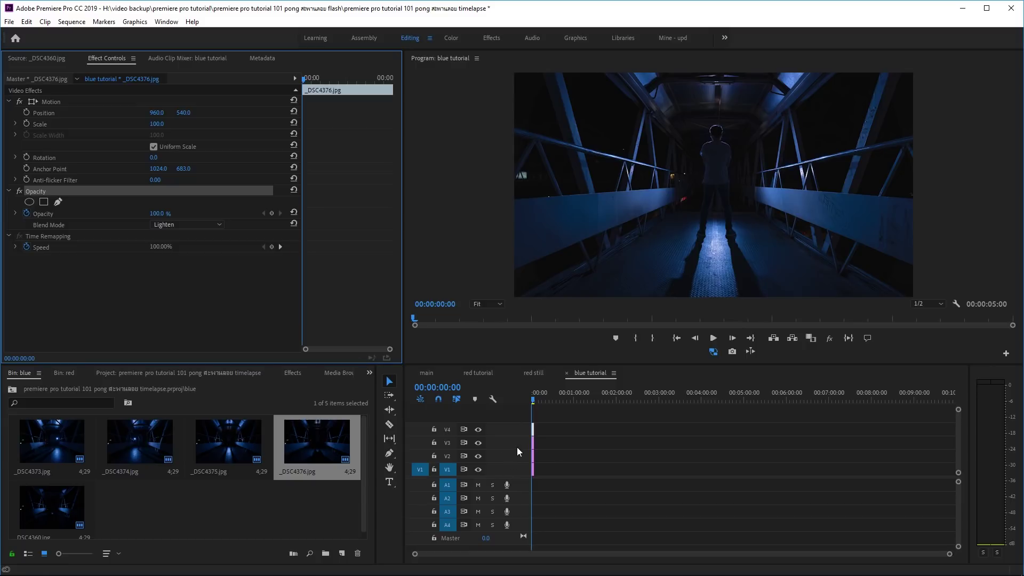
{"action": "scroll", "coordinate": [547, 456], "scroll_direction": "up", "scroll_amount": 5}
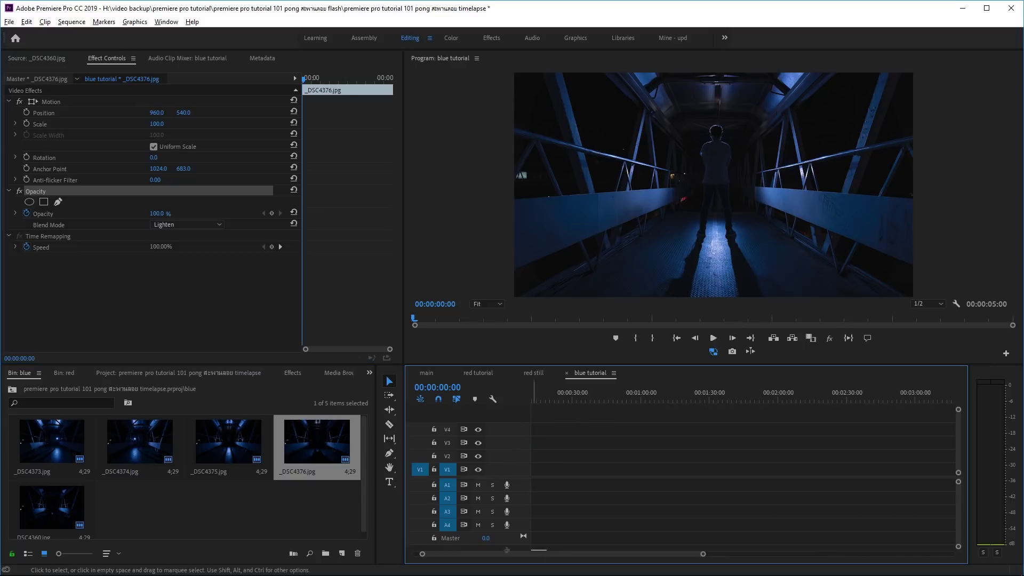
Step: Select the V3, V2 and V1 blue clips in turn to give each Lighten blending
{"action": "left_click", "coordinate": [542, 536]}
{"action": "left_click", "coordinate": [539, 443]}
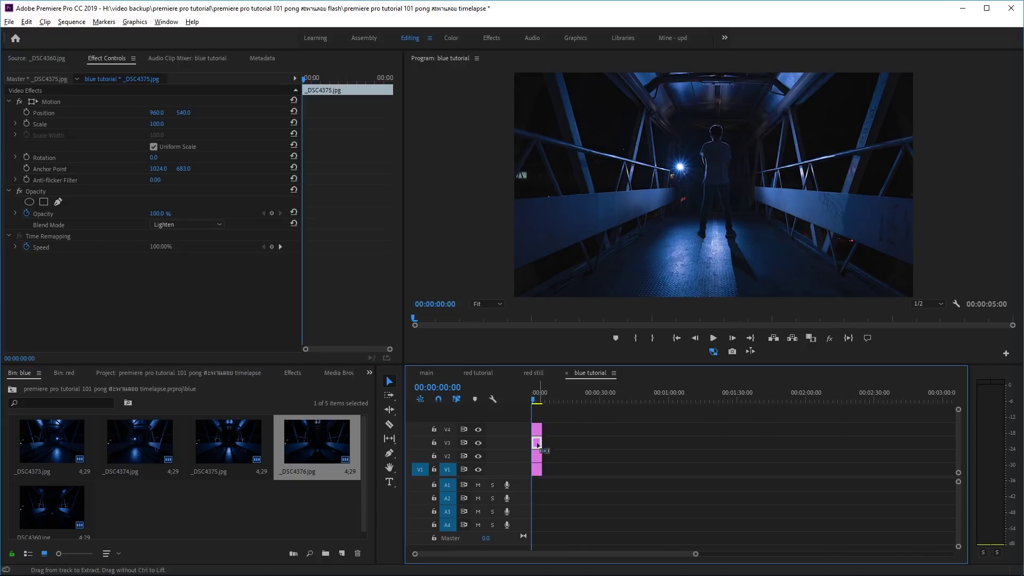
{"action": "left_click", "coordinate": [537, 456]}
{"action": "left_click", "coordinate": [538, 469]}
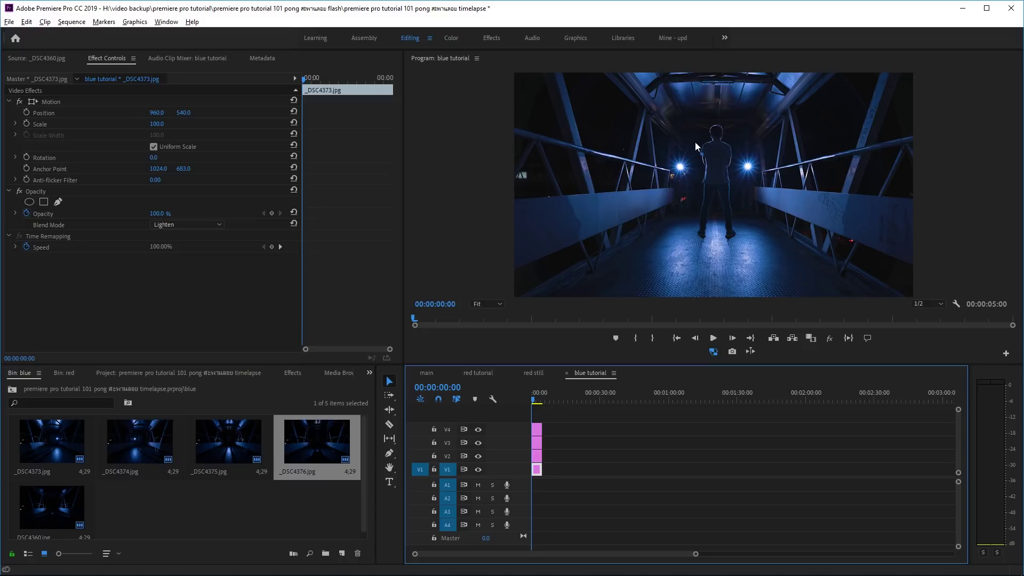
Step: Hide tracks V4 through V1, then show V4, V3 and V2 again
{"action": "left_click", "coordinate": [478, 429]}
{"action": "left_click", "coordinate": [478, 443]}
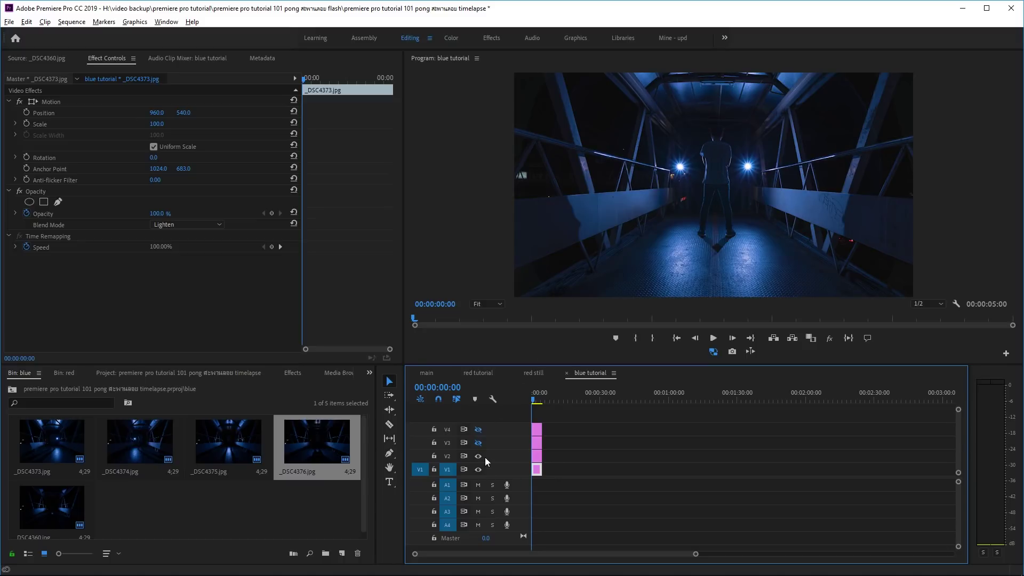
{"action": "left_click", "coordinate": [478, 456]}
{"action": "left_click", "coordinate": [477, 469]}
{"action": "left_click", "coordinate": [478, 430]}
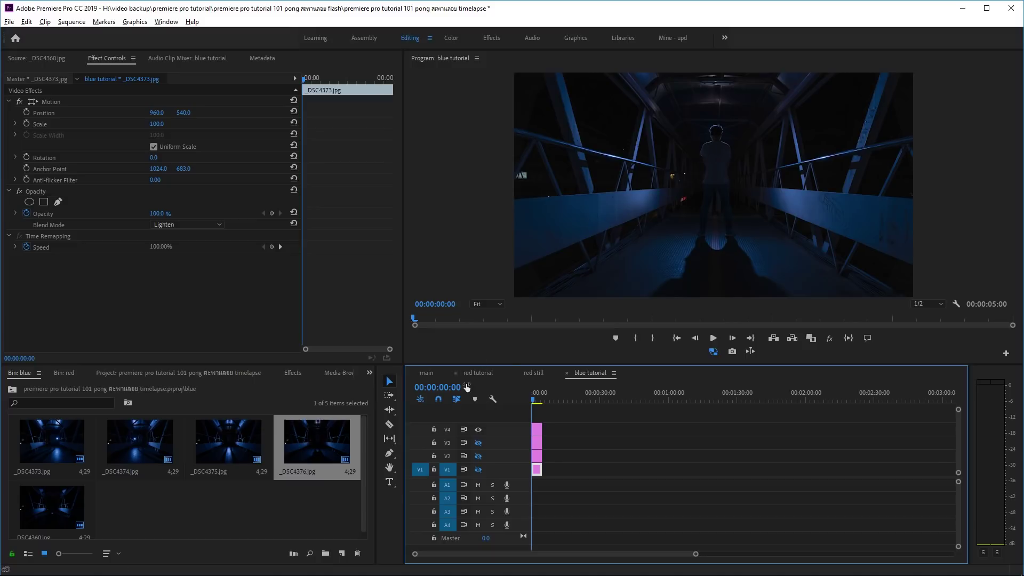
{"action": "left_click", "coordinate": [478, 443]}
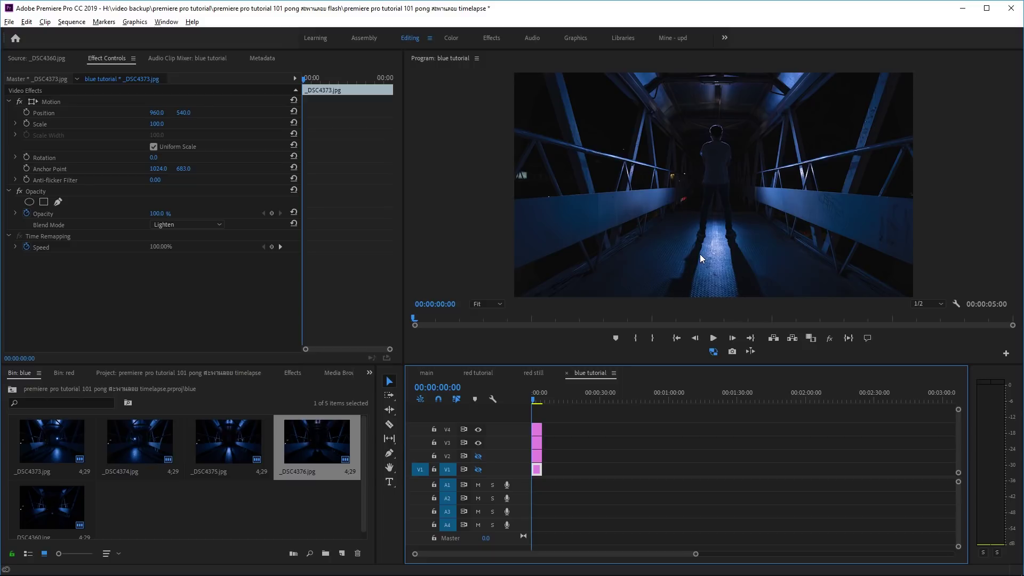
{"action": "left_click", "coordinate": [479, 455]}
Step: Toggle the V2 flare layer off and on twice to compare, leaving it visible
{"action": "left_click", "coordinate": [478, 454]}
{"action": "left_click", "coordinate": [477, 454]}
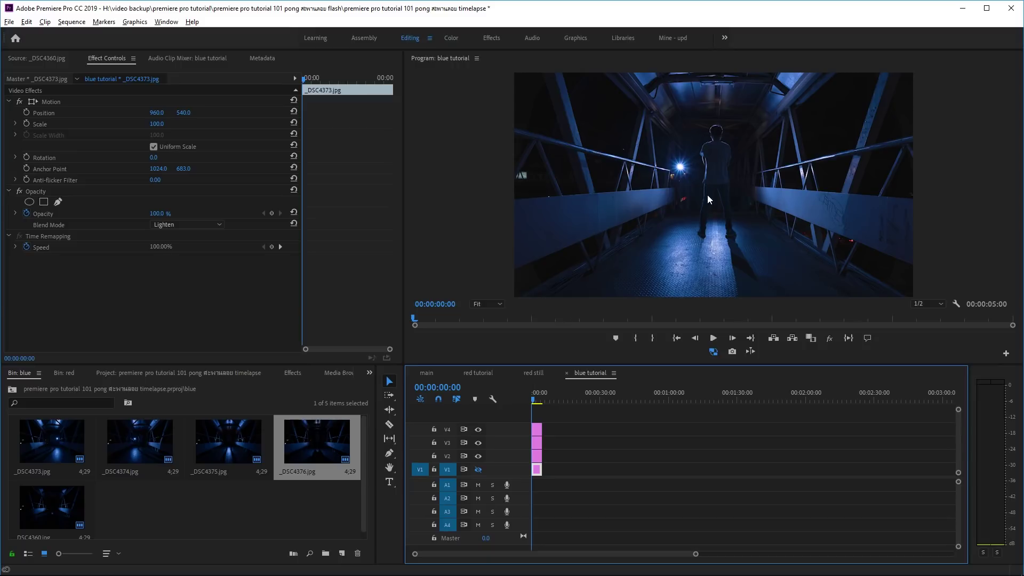
{"action": "left_click", "coordinate": [479, 458]}
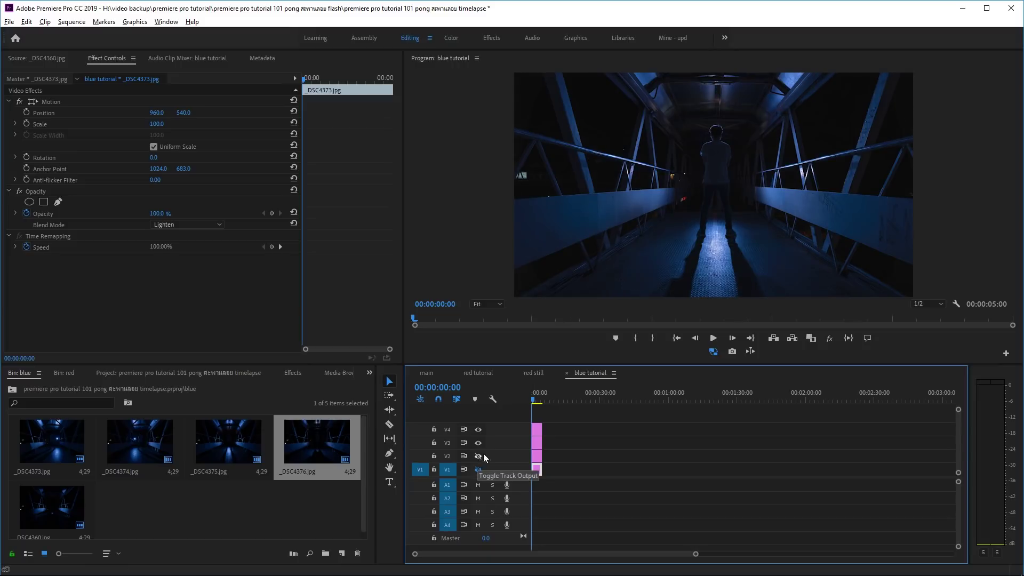
{"action": "left_click", "coordinate": [477, 457]}
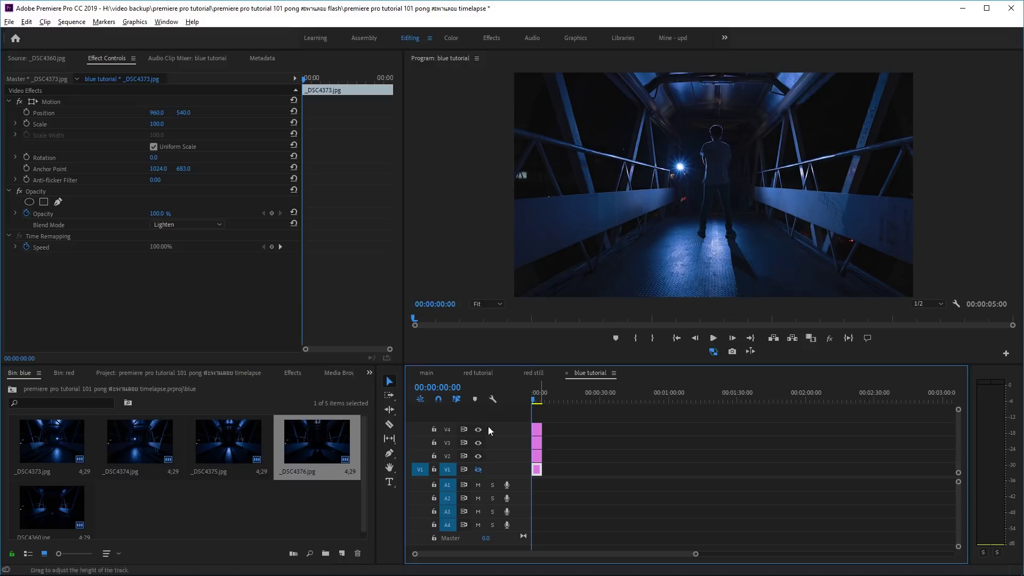
Step: Start an Opacity pen mask on the V2 _DSC4374 clip and set the Program zoom to 75%
{"action": "left_click", "coordinate": [536, 456]}
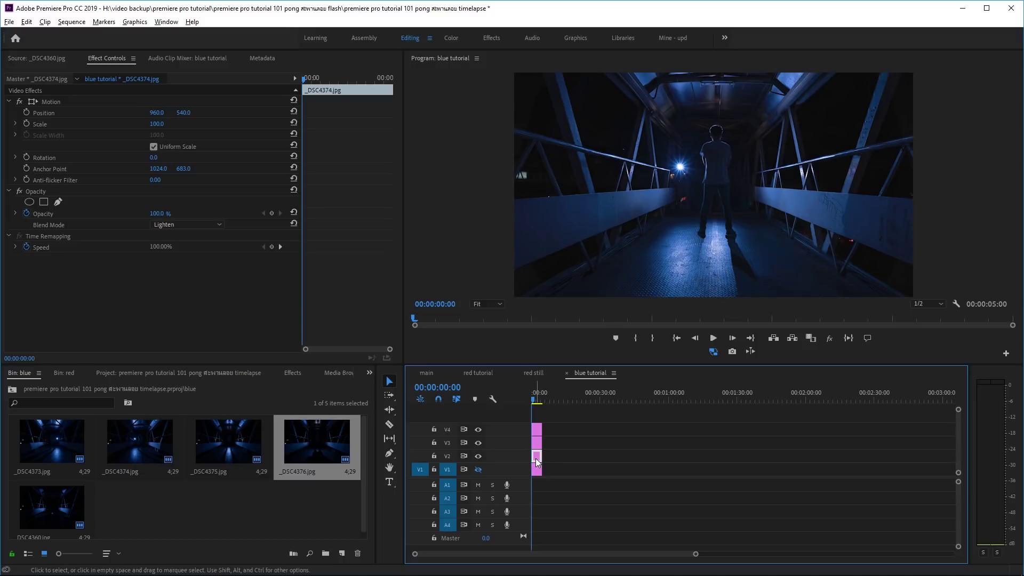
{"action": "left_click", "coordinate": [58, 202]}
{"action": "left_click", "coordinate": [558, 106]}
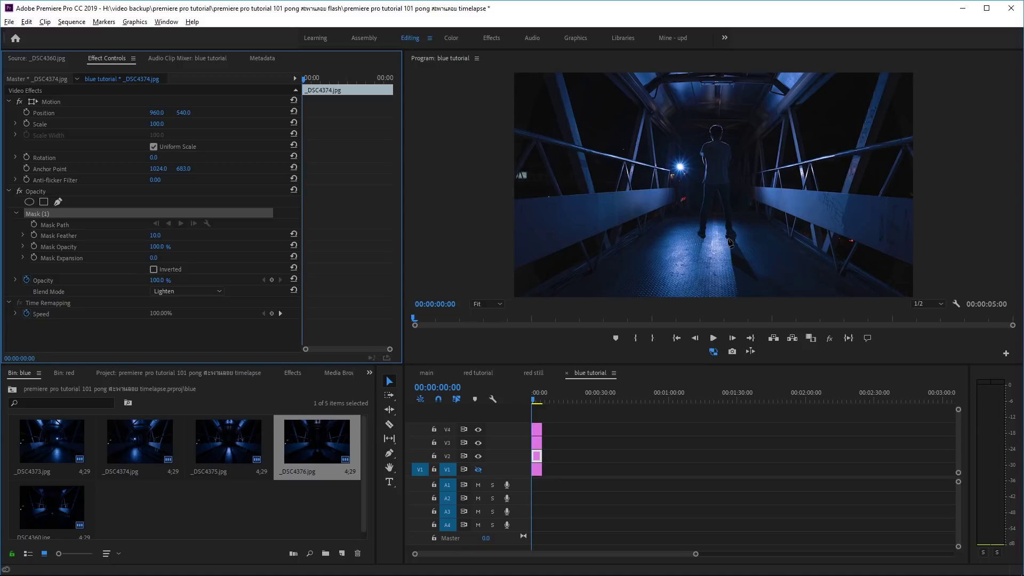
{"action": "left_click", "coordinate": [488, 305]}
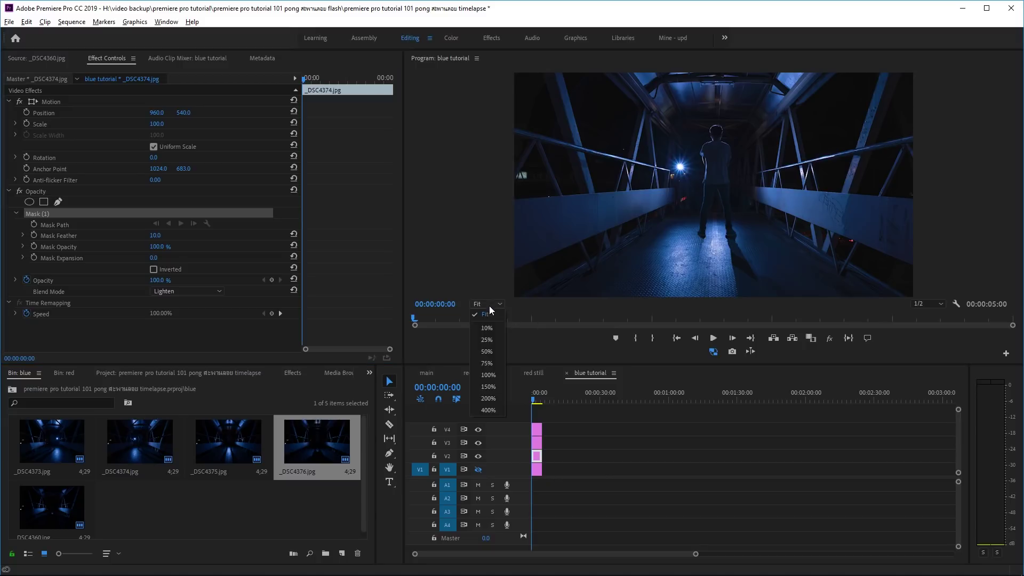
{"action": "left_click", "coordinate": [488, 365]}
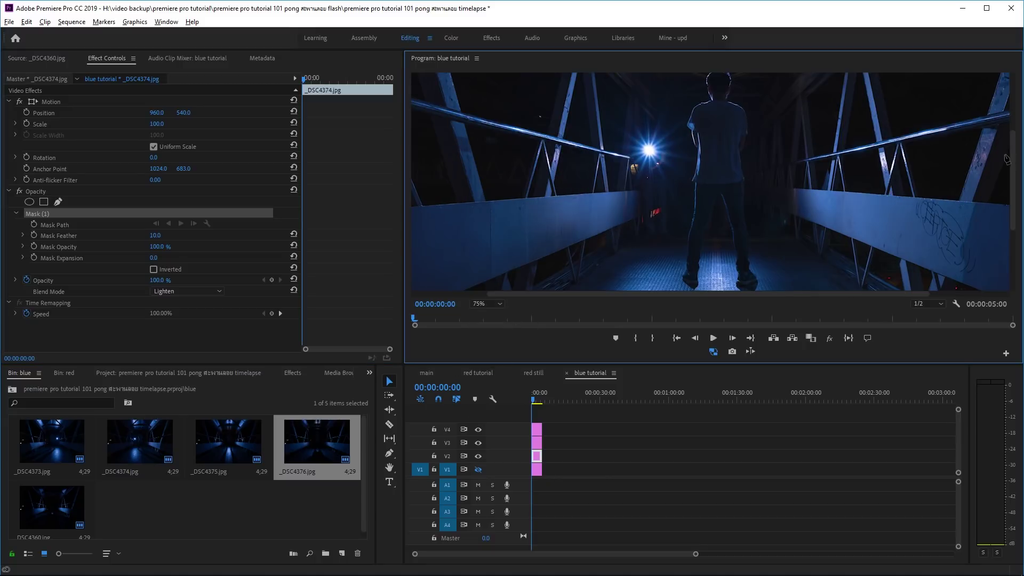
{"action": "scroll", "coordinate": [1010, 156], "scroll_direction": "up", "scroll_amount": 5}
{"action": "scroll", "coordinate": [1013, 159], "scroll_direction": "down", "scroll_amount": 2}
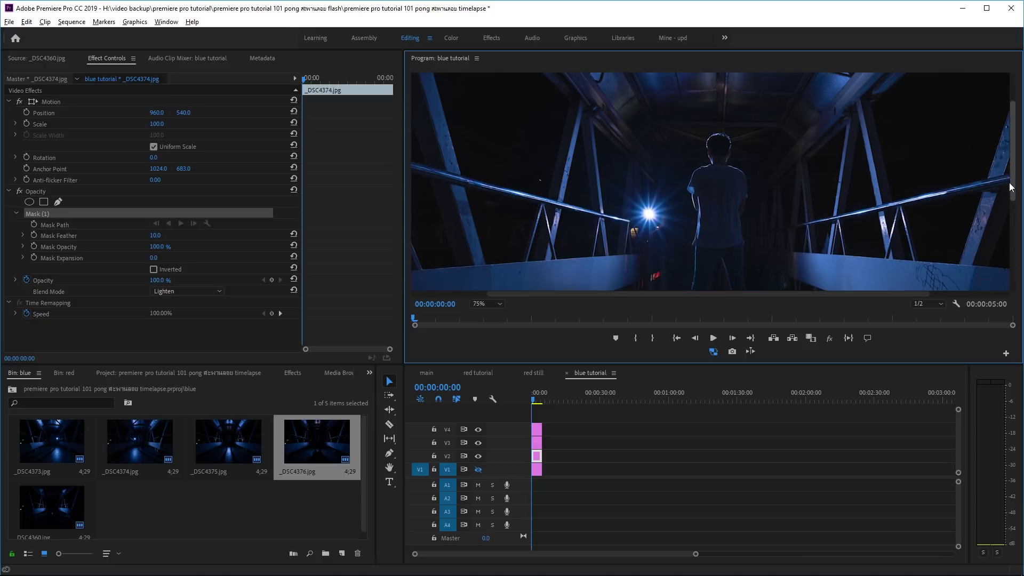
Step: Trace mask points down the figure's arm, hip and leg to the frame's bottom edge
{"action": "left_click", "coordinate": [704, 153]}
{"action": "left_click", "coordinate": [695, 169]}
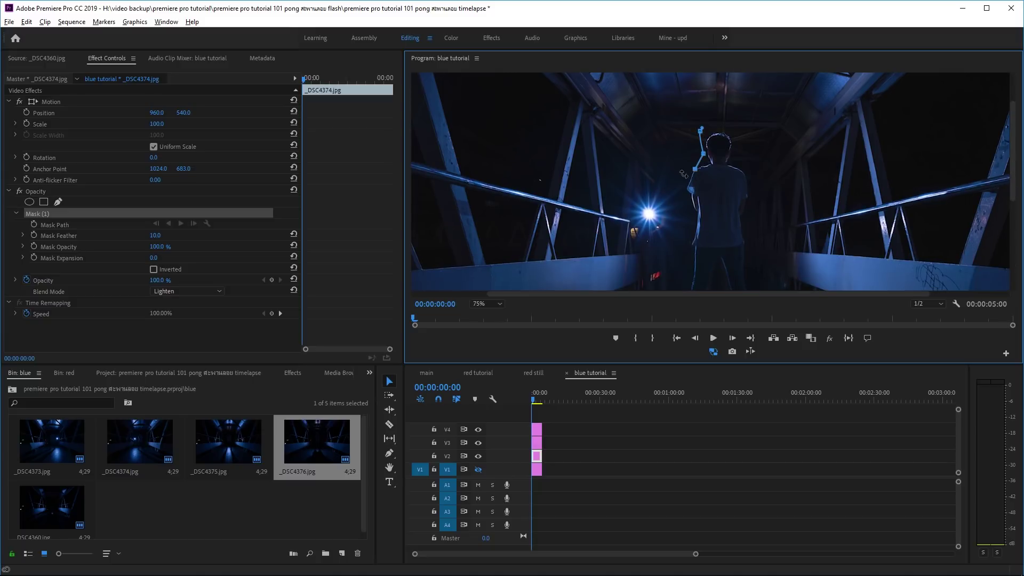
{"action": "left_click", "coordinate": [687, 183]}
{"action": "left_click", "coordinate": [689, 198]}
{"action": "left_click", "coordinate": [692, 215]}
{"action": "left_click", "coordinate": [691, 238]}
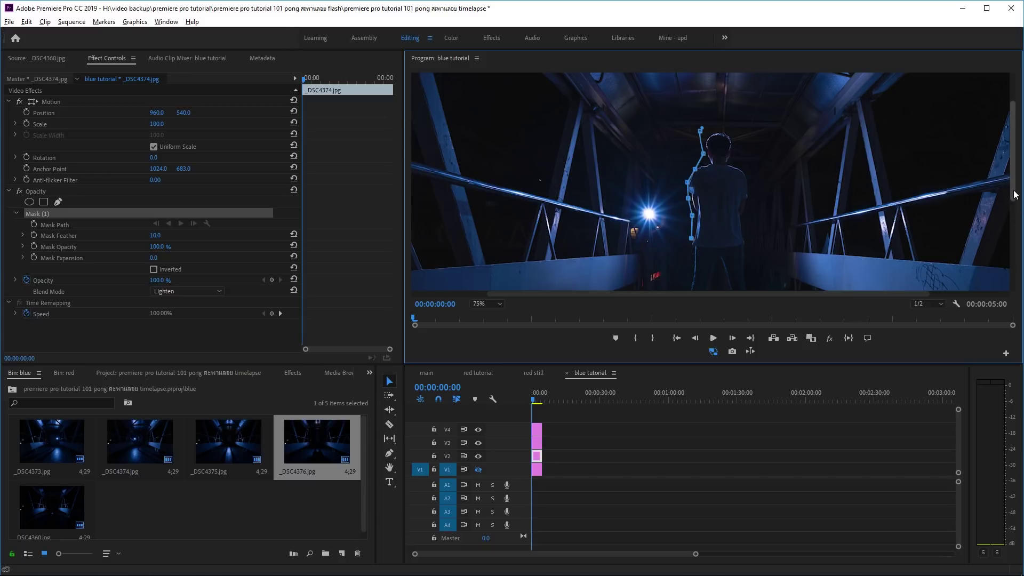
{"action": "left_click_drag", "start_coordinate": [1012, 198], "coordinate": [1012, 224]}
{"action": "left_click", "coordinate": [685, 243]}
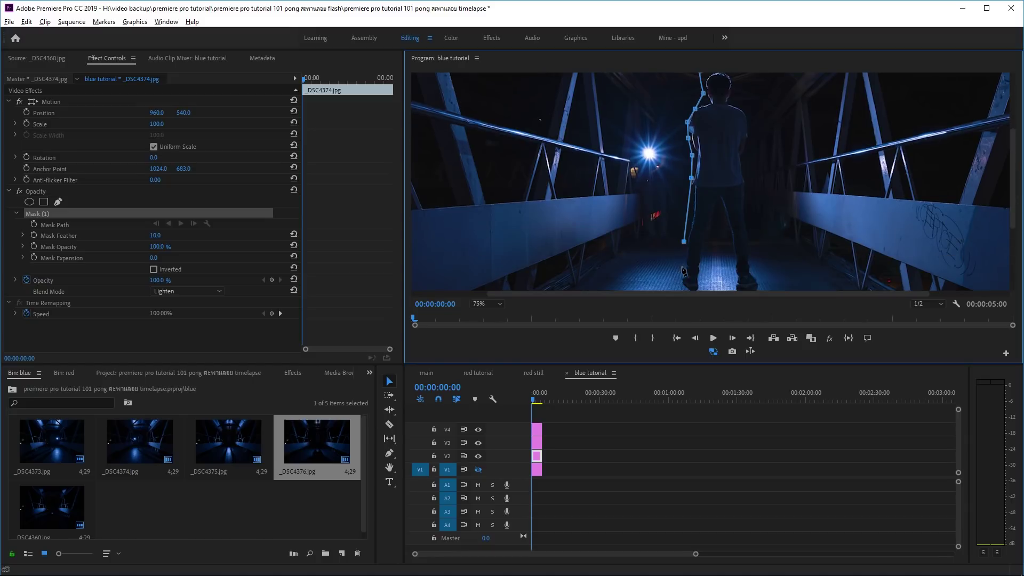
{"action": "left_click", "coordinate": [682, 267]}
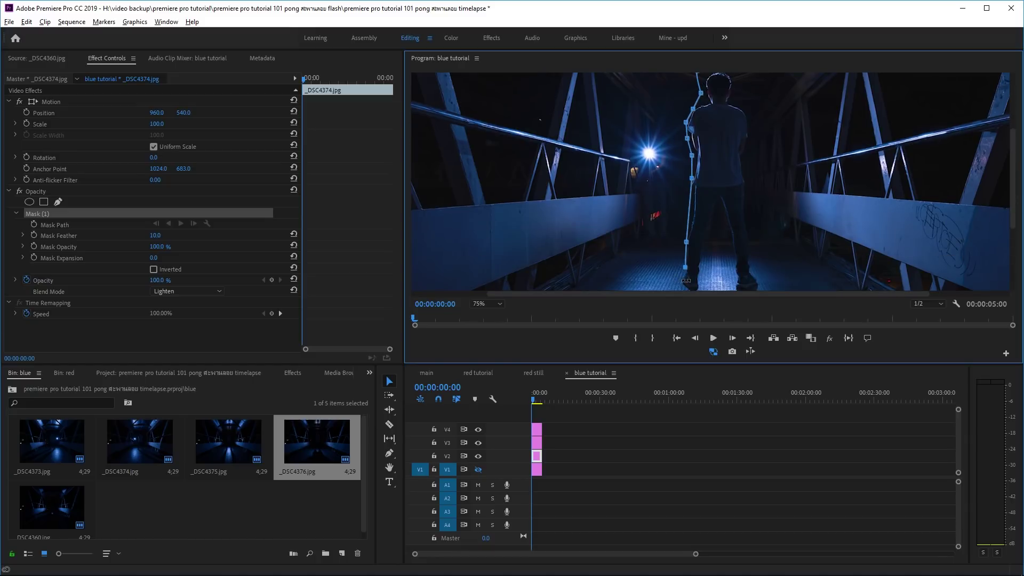
{"action": "left_click", "coordinate": [689, 283]}
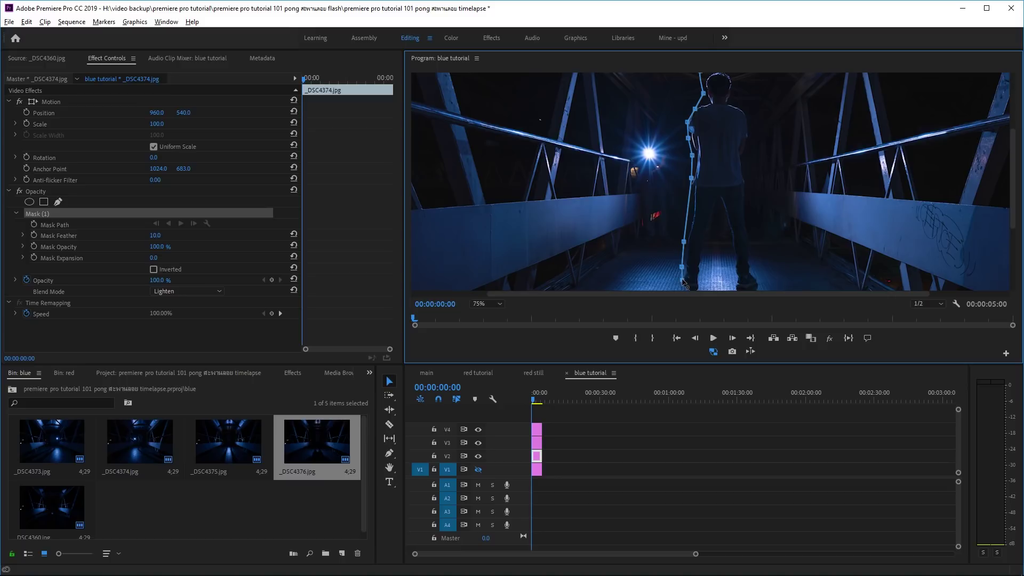
{"action": "left_click", "coordinate": [697, 288]}
Step: Continue the mask back up between the legs and down the other leg past the foot
{"action": "left_click", "coordinate": [701, 271]}
{"action": "left_click", "coordinate": [711, 230]}
{"action": "left_click", "coordinate": [719, 194]}
{"action": "left_click", "coordinate": [723, 223]}
{"action": "left_click", "coordinate": [729, 246]}
{"action": "left_click", "coordinate": [732, 266]}
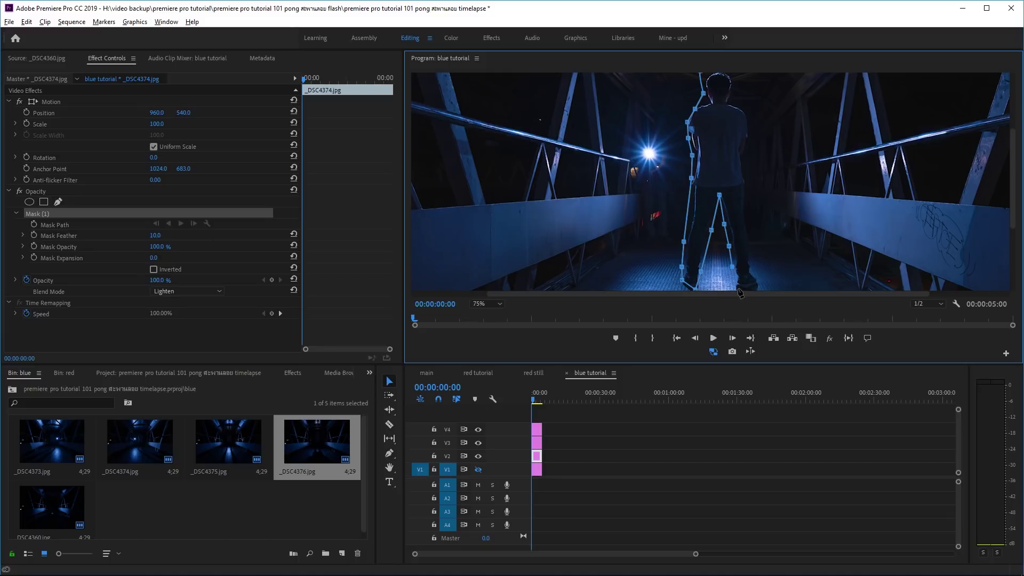
{"action": "left_click", "coordinate": [739, 288]}
{"action": "left_click", "coordinate": [772, 278]}
{"action": "left_click_drag", "start_coordinate": [772, 279], "coordinate": [756, 280]}
Step: Trace up the figure's side, shoulder and head, closing the mask at its first point
{"action": "left_click", "coordinate": [748, 234]}
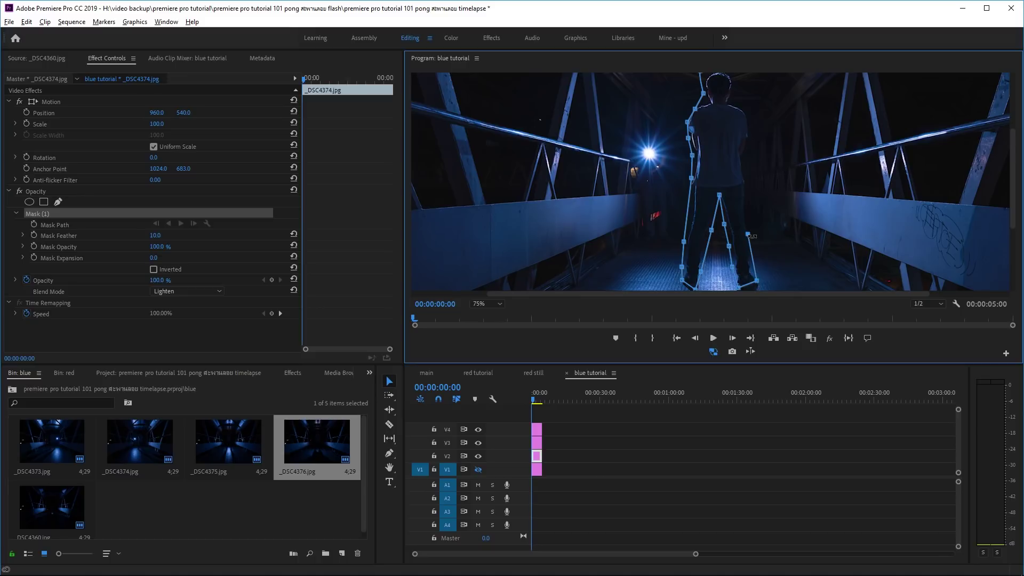
{"action": "left_click", "coordinate": [747, 190]}
{"action": "left_click", "coordinate": [744, 143]}
{"action": "left_click", "coordinate": [752, 114]}
{"action": "left_click", "coordinate": [743, 97]}
{"action": "left_click_drag", "start_coordinate": [1015, 151], "coordinate": [1014, 116]}
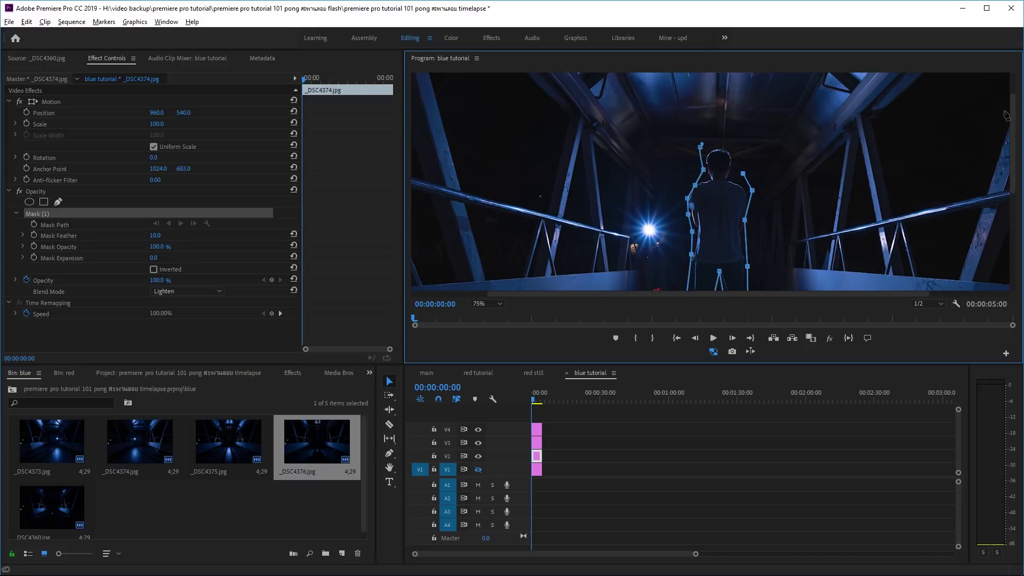
{"action": "left_click", "coordinate": [730, 145]}
{"action": "left_click", "coordinate": [714, 142]}
{"action": "left_click_drag", "start_coordinate": [702, 159], "coordinate": [686, 160]}
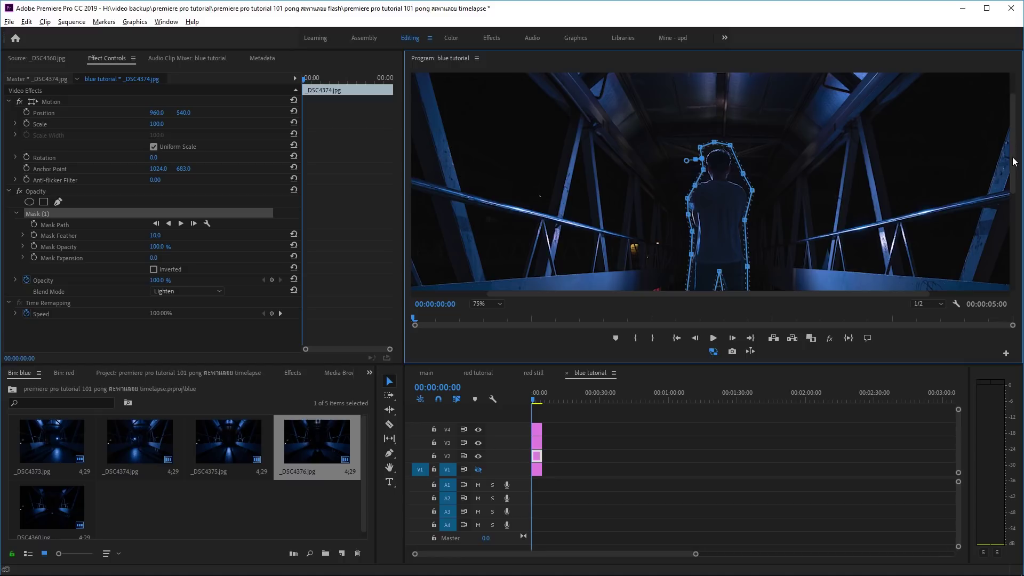
Step: Select the _DSC4375 clip on V3 and set the Program monitor zoom to Fit
{"action": "left_click", "coordinate": [536, 443]}
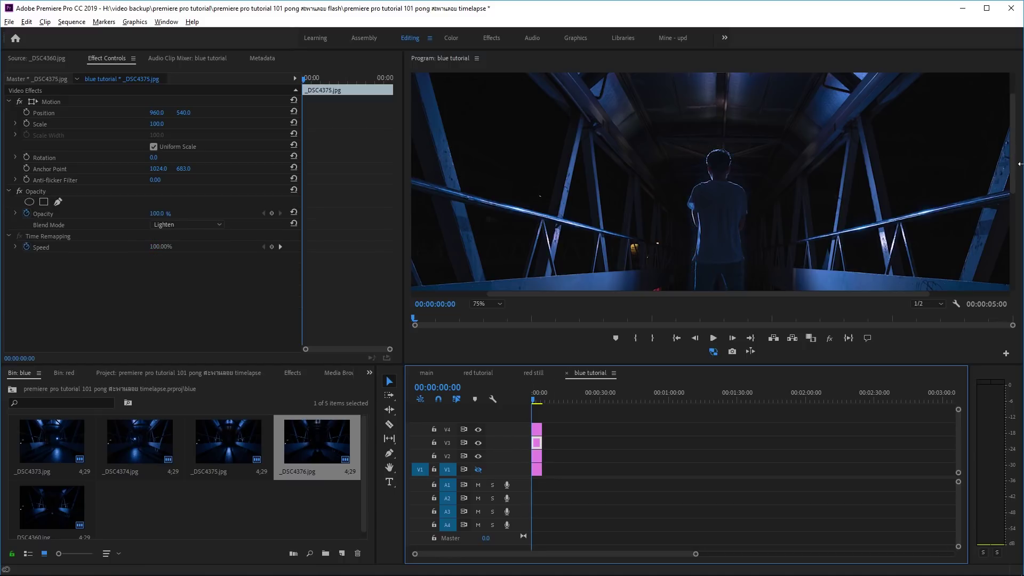
{"action": "left_click", "coordinate": [679, 132]}
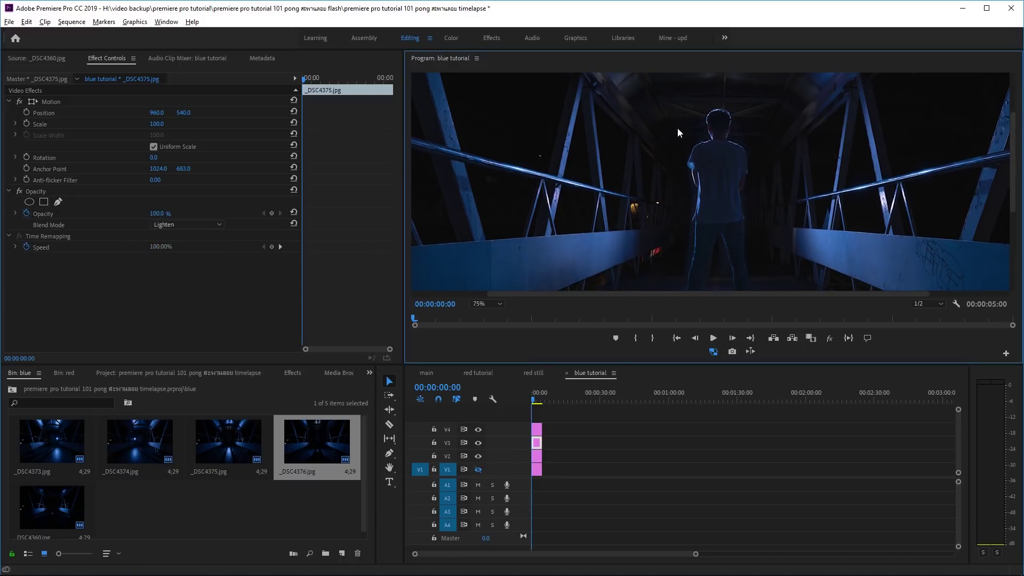
{"action": "left_click", "coordinate": [492, 303]}
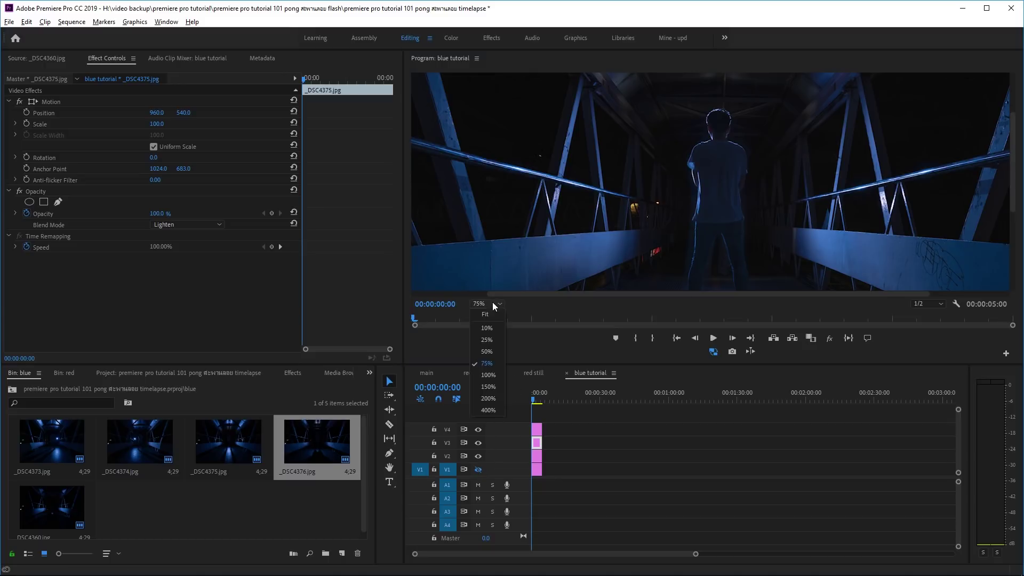
{"action": "left_click", "coordinate": [494, 309]}
Step: Toggle V1–V3 track visibility on and off to compare each layer's effect on the composite
{"action": "left_click", "coordinate": [479, 456]}
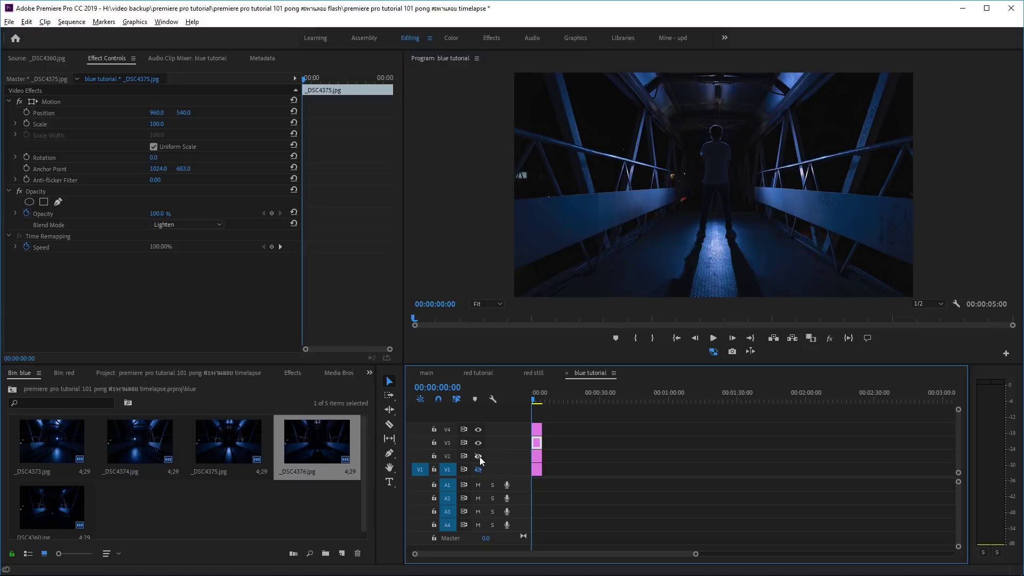
{"action": "left_click", "coordinate": [479, 456]}
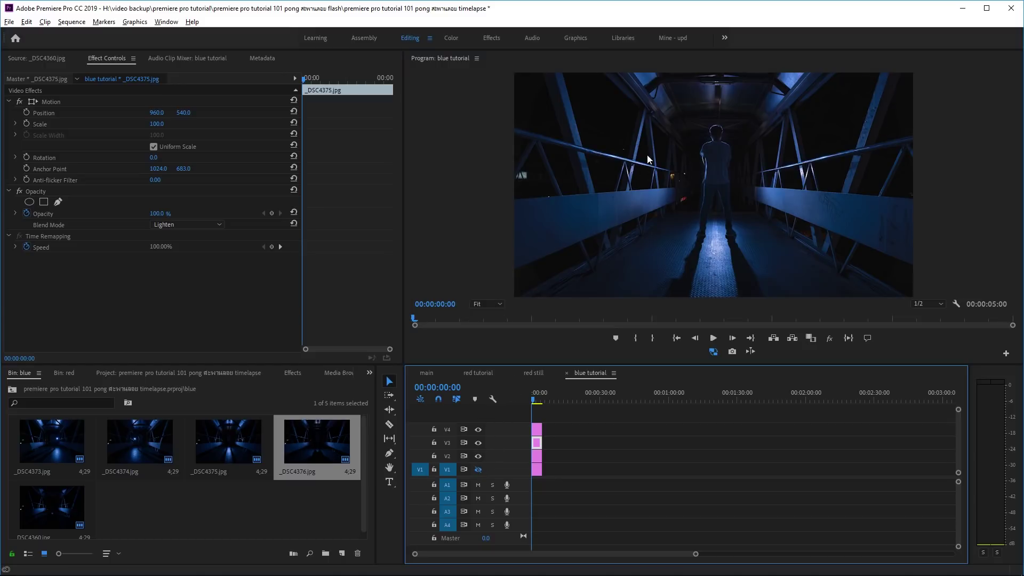
{"action": "left_click", "coordinate": [477, 444]}
{"action": "left_click", "coordinate": [478, 444]}
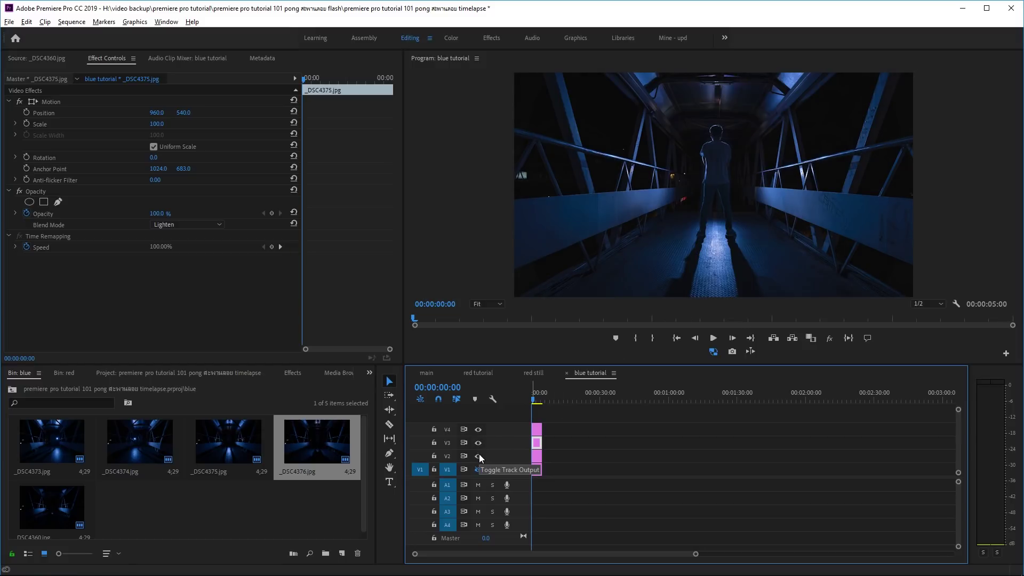
{"action": "left_click", "coordinate": [478, 456]}
{"action": "left_click", "coordinate": [478, 456]}
{"action": "left_click", "coordinate": [478, 456]}
{"action": "left_click", "coordinate": [479, 455]}
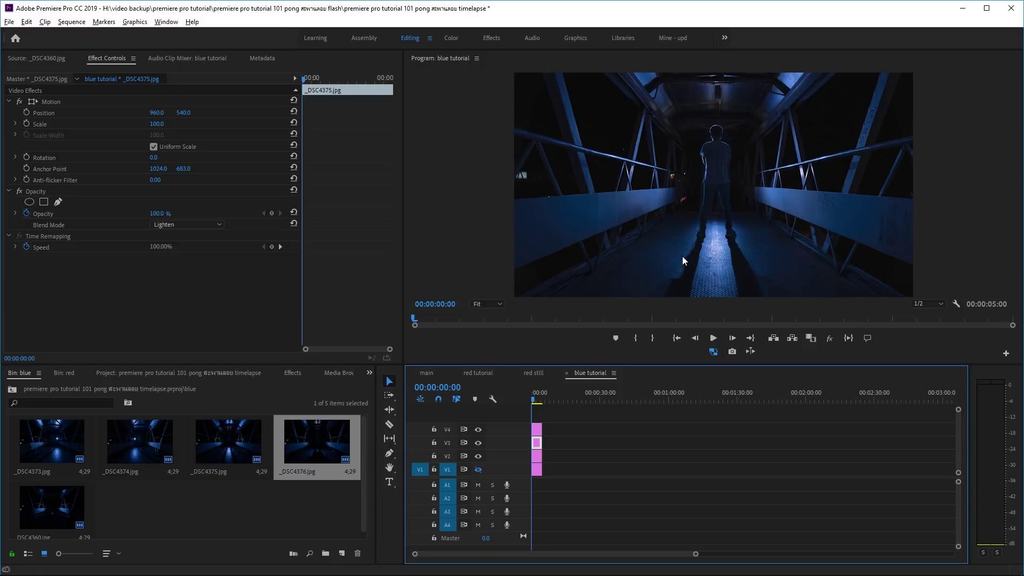
{"action": "left_click", "coordinate": [478, 469]}
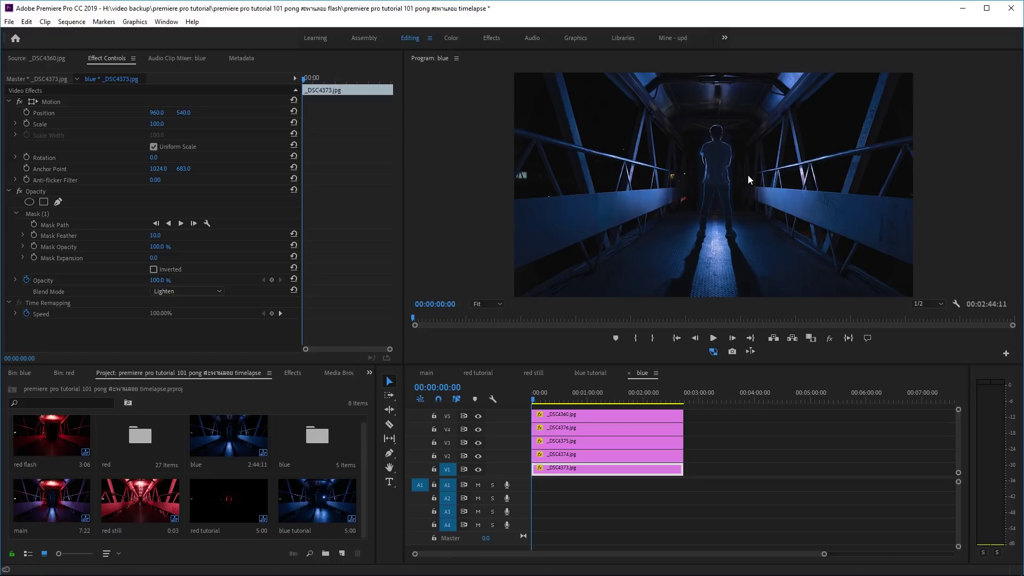
Step: Create a new sequence named 'main tutorial' from File > New > Sequence
{"action": "left_click", "coordinate": [363, 437]}
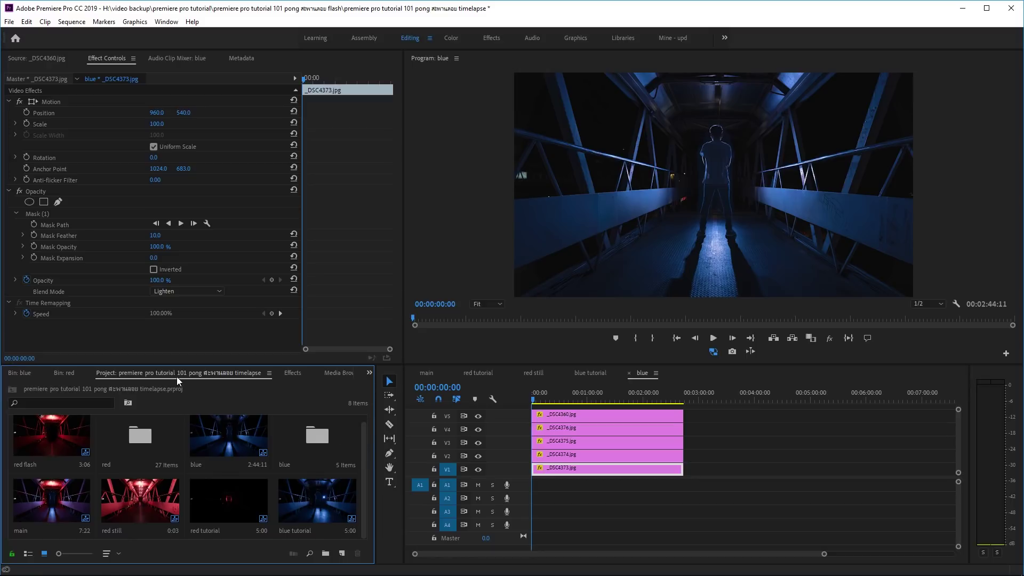
{"action": "left_click", "coordinate": [9, 21]}
{"action": "mouse_move", "coordinate": [16, 37]}
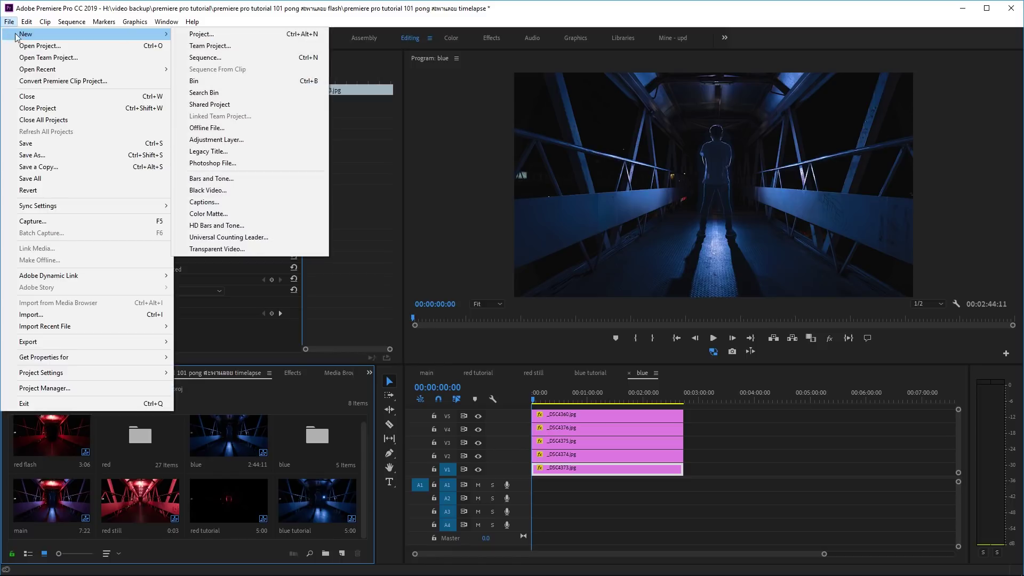
{"action": "left_click", "coordinate": [205, 57]}
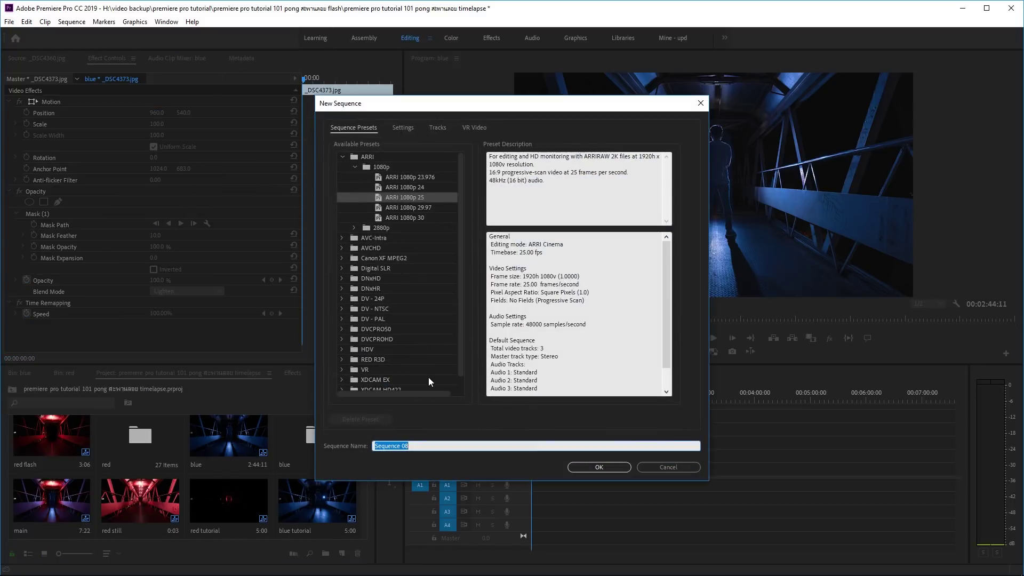
{"action": "type", "text": "main tutorial"}
{"action": "left_click", "coordinate": [597, 472]}
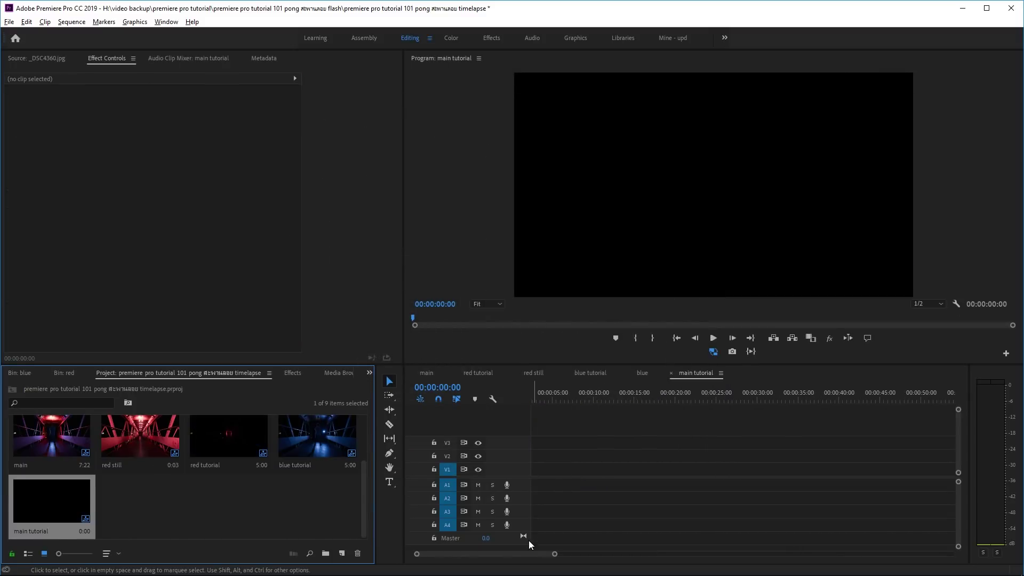
Step: Zoom into the timeline and place the red still clip onto track V2
{"action": "left_click", "coordinate": [497, 550]}
{"action": "key", "text": "equal"}
{"action": "key", "text": "equal"}
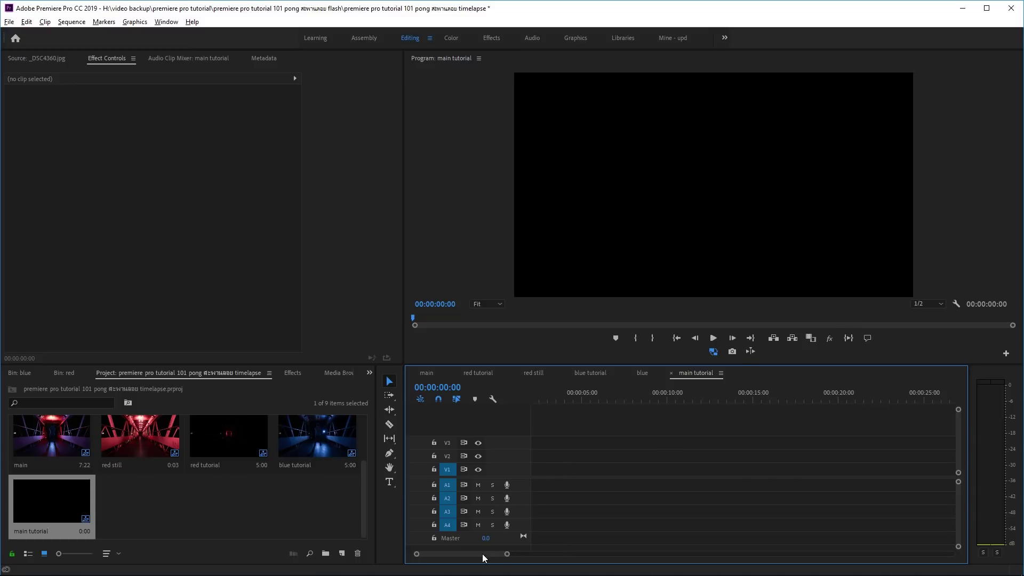
{"action": "left_click_drag", "start_coordinate": [482, 553], "coordinate": [356, 495]}
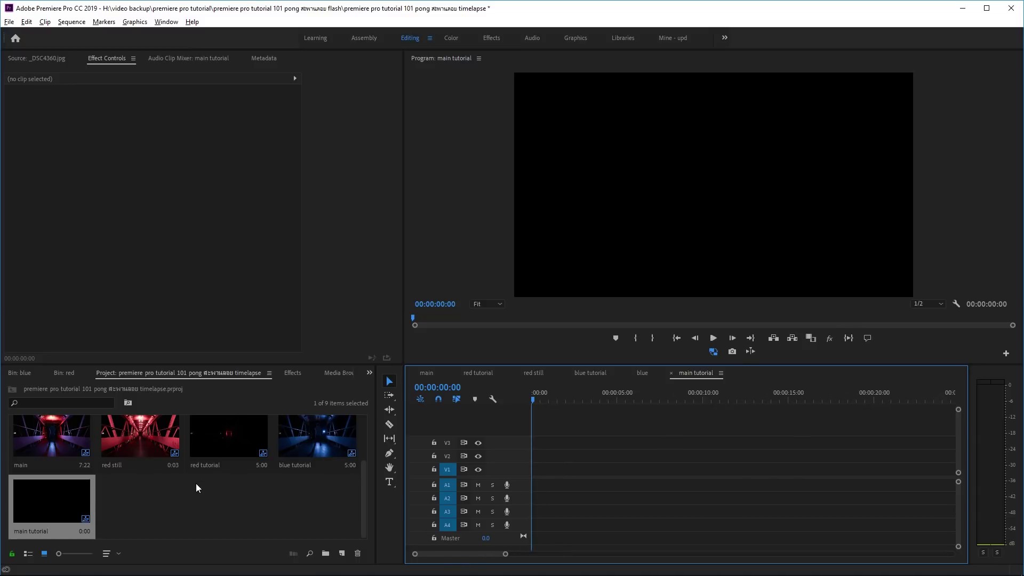
{"action": "left_click_drag", "start_coordinate": [134, 452], "coordinate": [530, 454]}
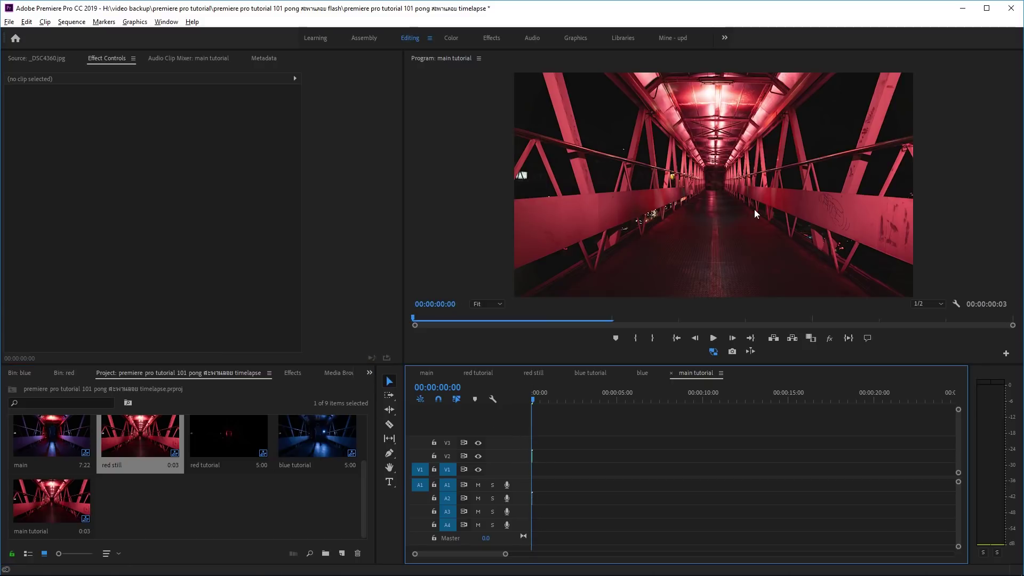
Step: Add the blue sequence to the main tutorial timeline and trim its end to about 14 seconds
{"action": "scroll", "coordinate": [283, 512], "scroll_direction": "up", "scroll_amount": 2}
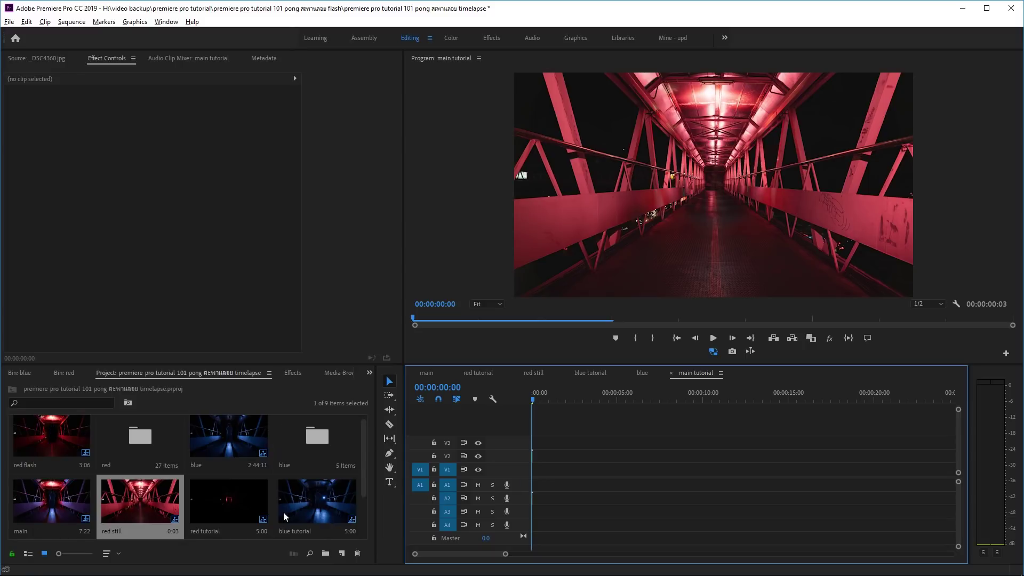
{"action": "left_click", "coordinate": [233, 437]}
{"action": "mouse_move", "coordinate": [232, 437]}
{"action": "left_mouse_down"}
{"action": "mouse_move", "coordinate": [548, 503]}
{"action": "mouse_move", "coordinate": [536, 490]}
{"action": "left_mouse_up"}
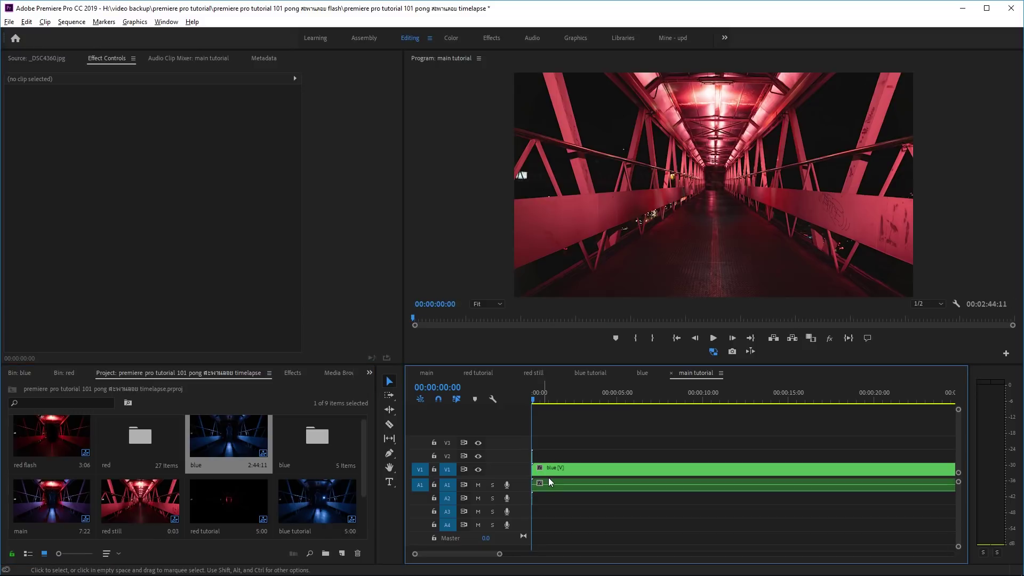
{"action": "key", "text": "minus"}
{"action": "key", "text": "minus"}
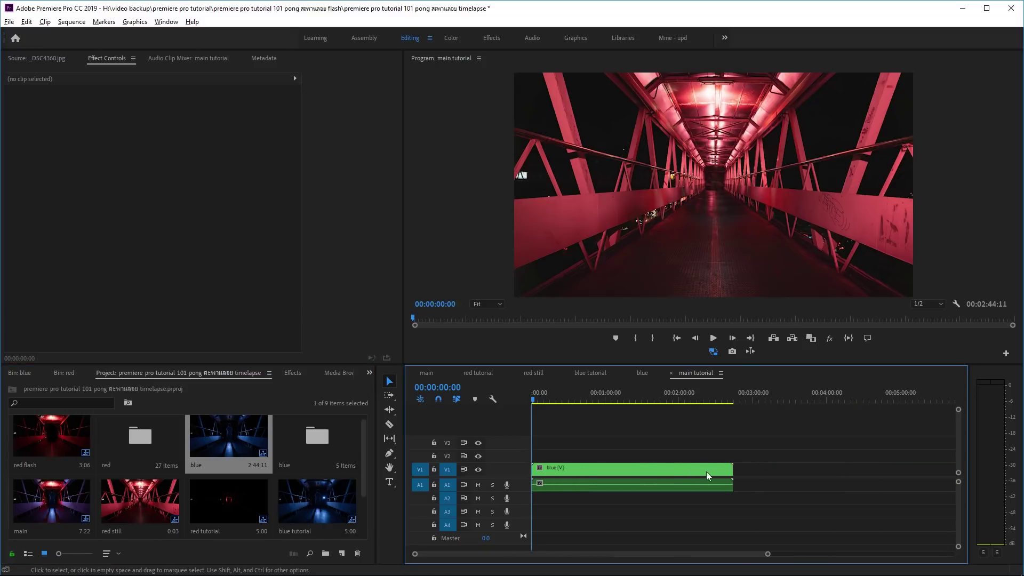
{"action": "left_click_drag", "start_coordinate": [730, 468], "coordinate": [550, 469]}
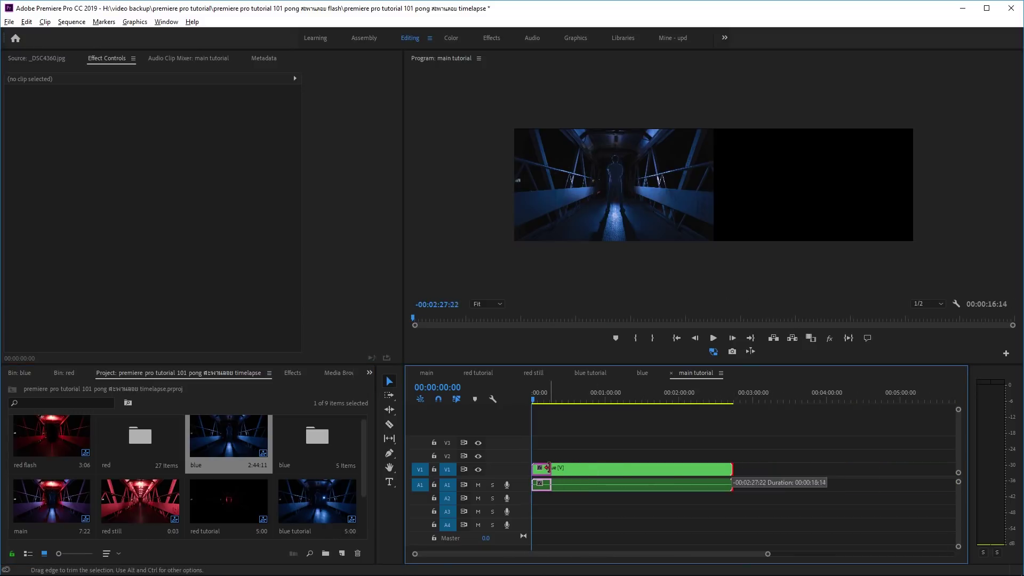
Step: Trim the red still clip down to a few frames and toggle the top track to check below
{"action": "key", "text": "equal"}
{"action": "key", "text": "equal"}
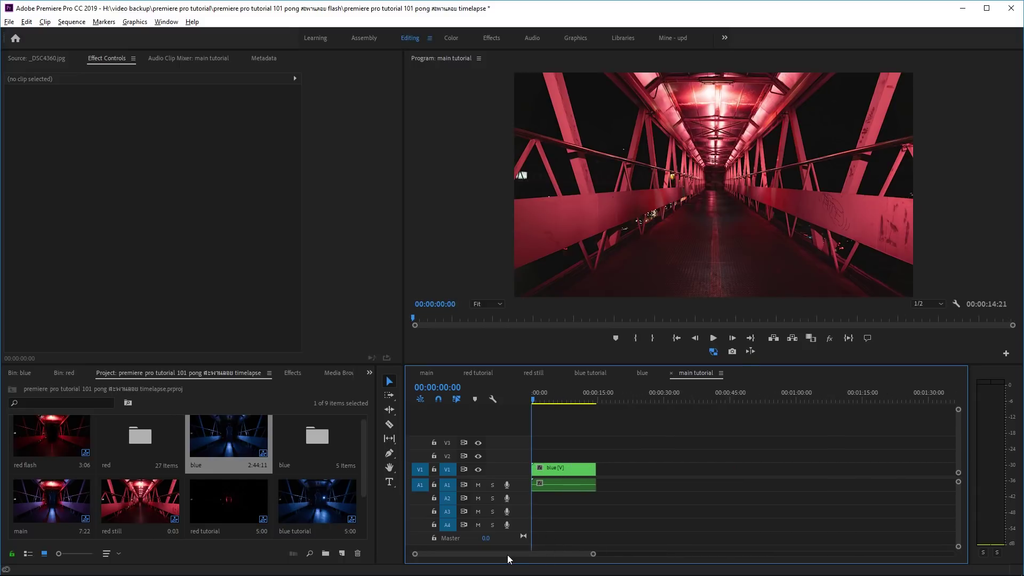
{"action": "key", "text": "equal"}
{"action": "key", "text": "equal"}
{"action": "key", "text": "equal"}
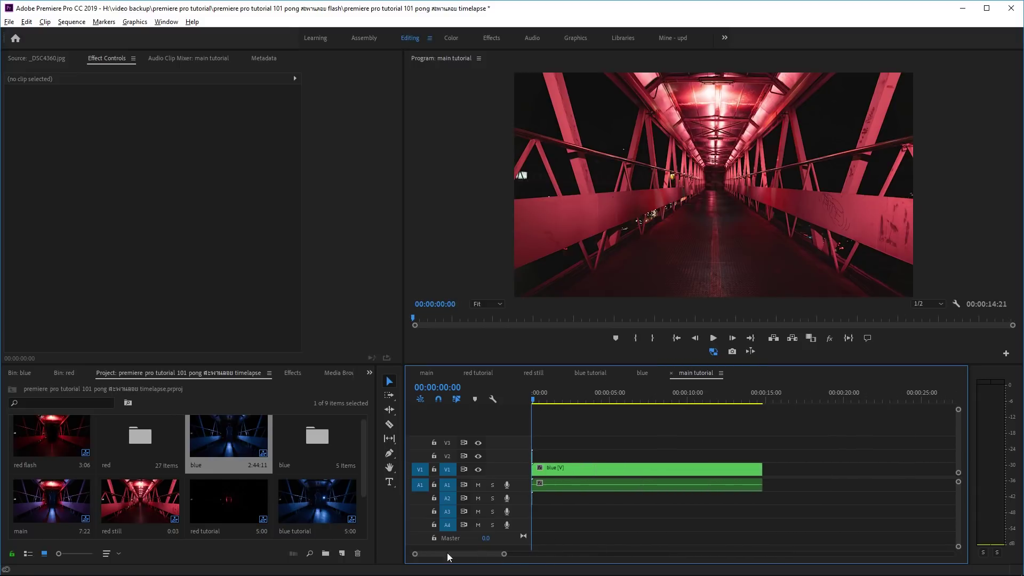
{"action": "key", "text": "ctrl+z"}
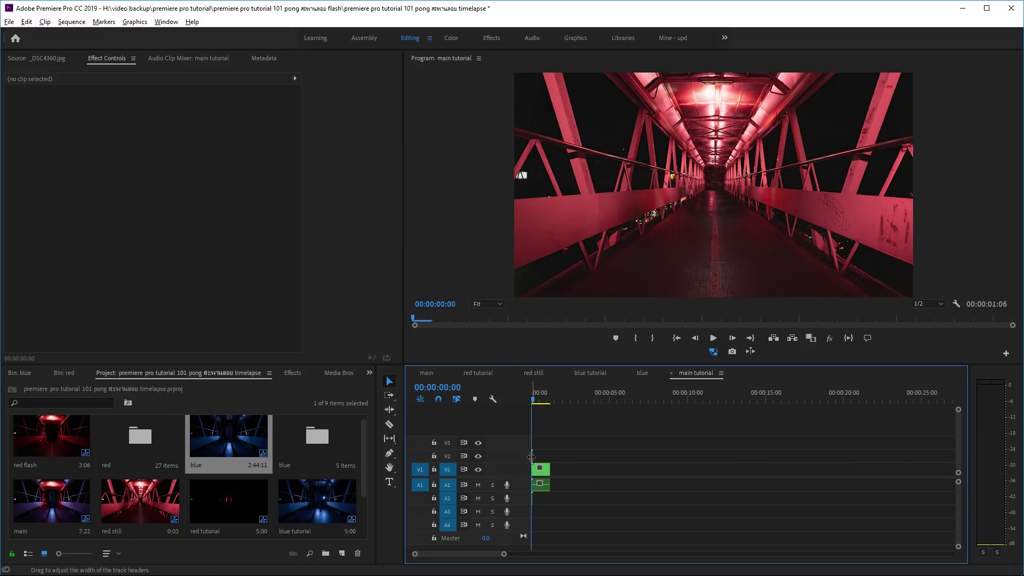
{"action": "left_click", "coordinate": [541, 468]}
{"action": "left_click_drag", "start_coordinate": [545, 468], "coordinate": [538, 467]}
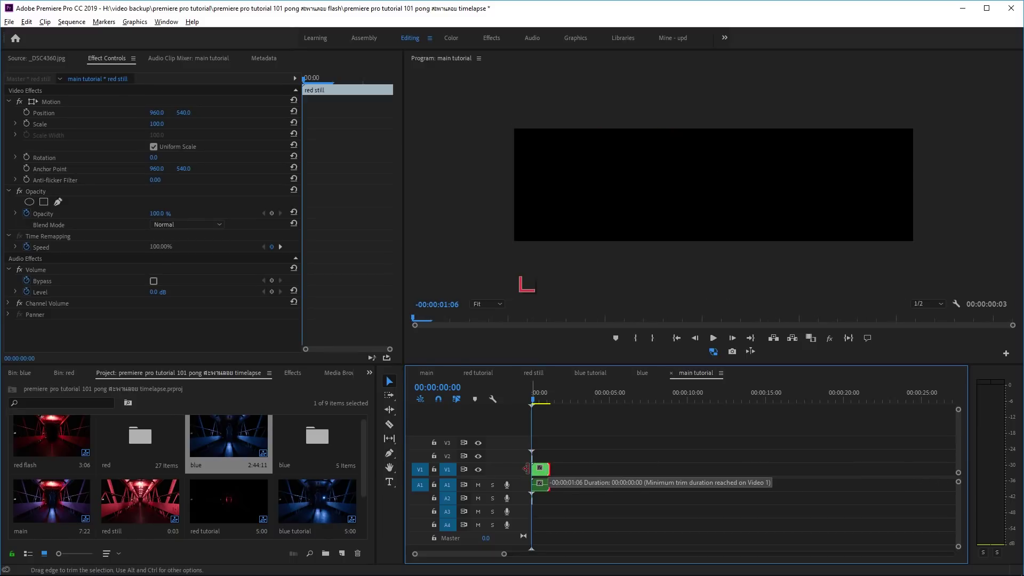
{"action": "key", "text": "equal"}
{"action": "key", "text": "equal"}
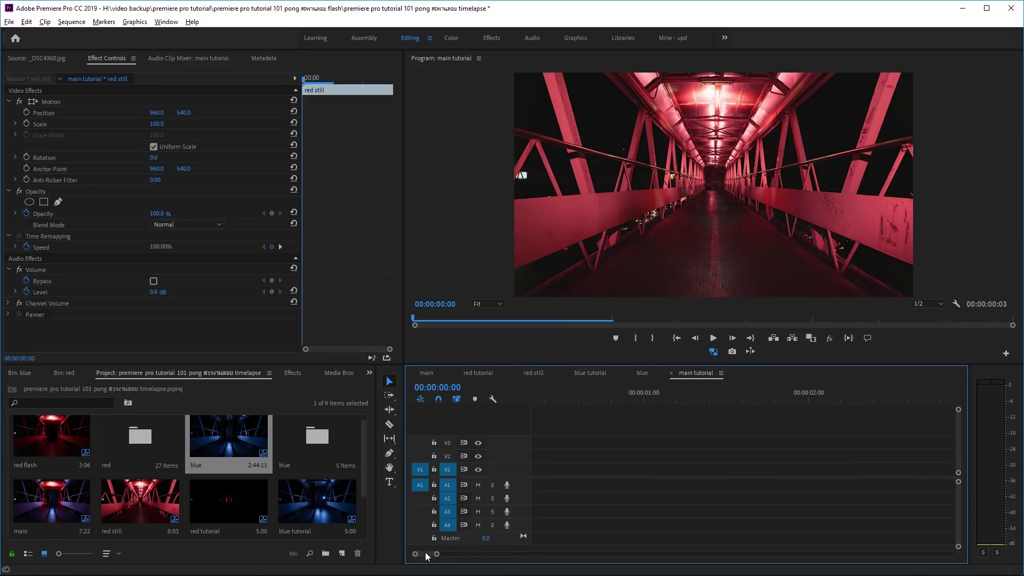
{"action": "key", "text": "equal"}
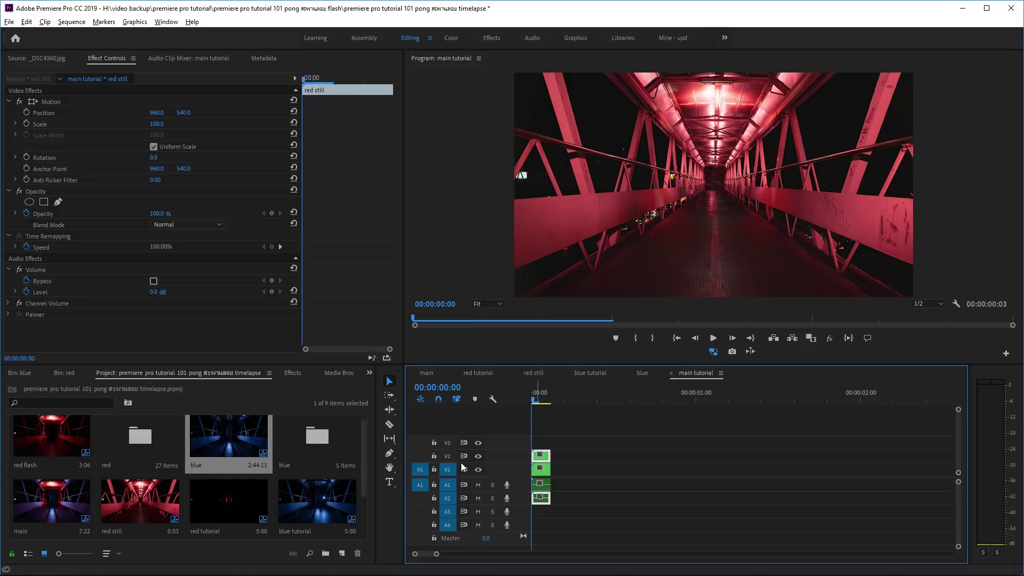
{"action": "left_click", "coordinate": [478, 455]}
{"action": "left_click", "coordinate": [478, 456]}
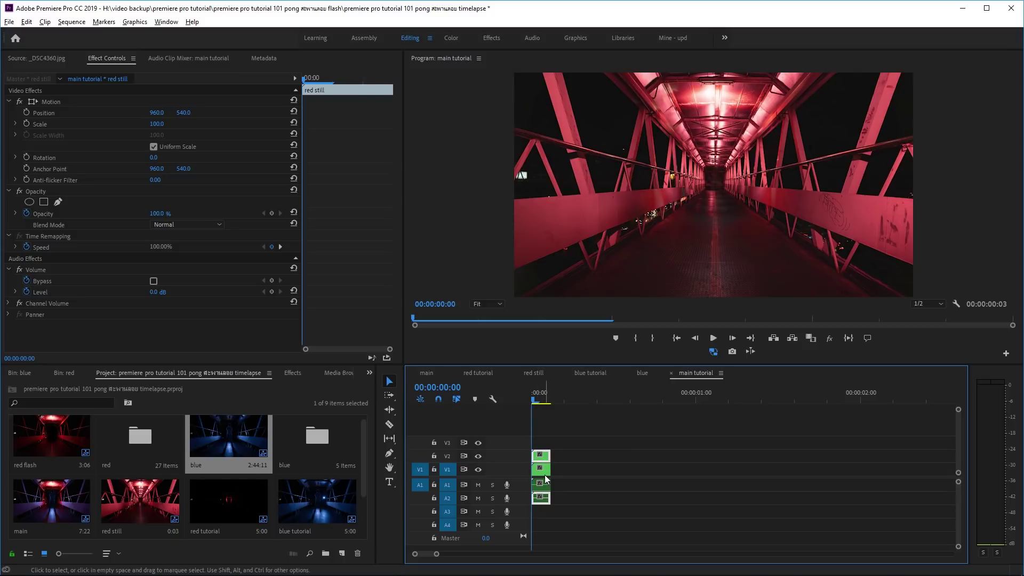
{"action": "left_click", "coordinate": [477, 456]}
Step: Set the red still clip's Opacity blend mode to Lighten
{"action": "left_click", "coordinate": [478, 468]}
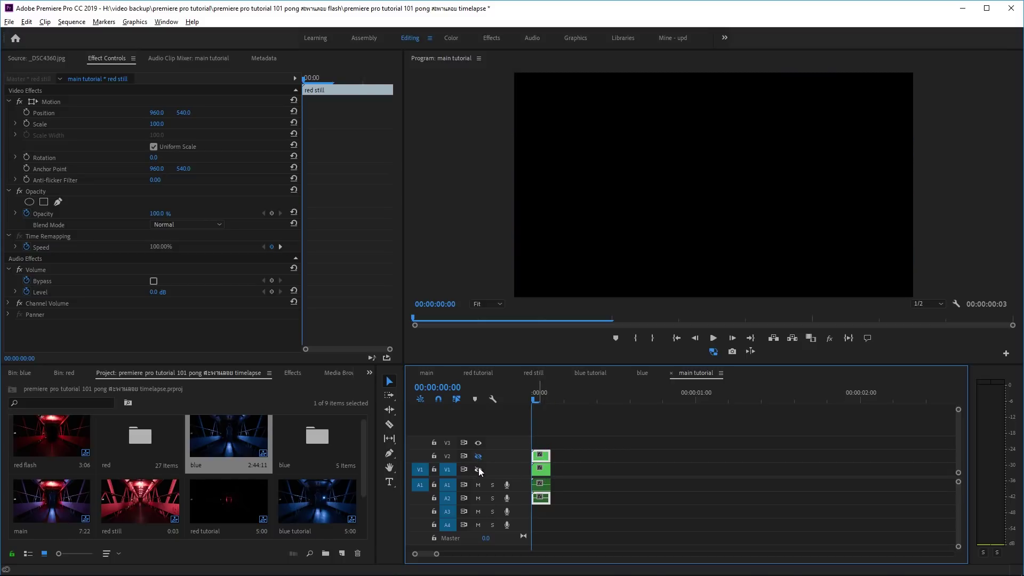
{"action": "left_click", "coordinate": [478, 469]}
{"action": "left_click", "coordinate": [475, 457]}
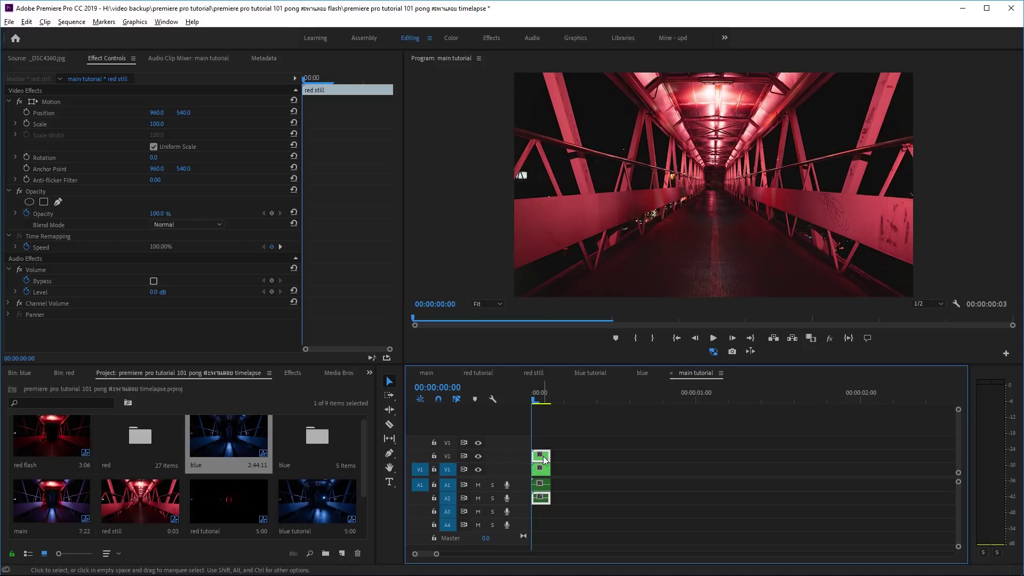
{"action": "left_click", "coordinate": [184, 225]}
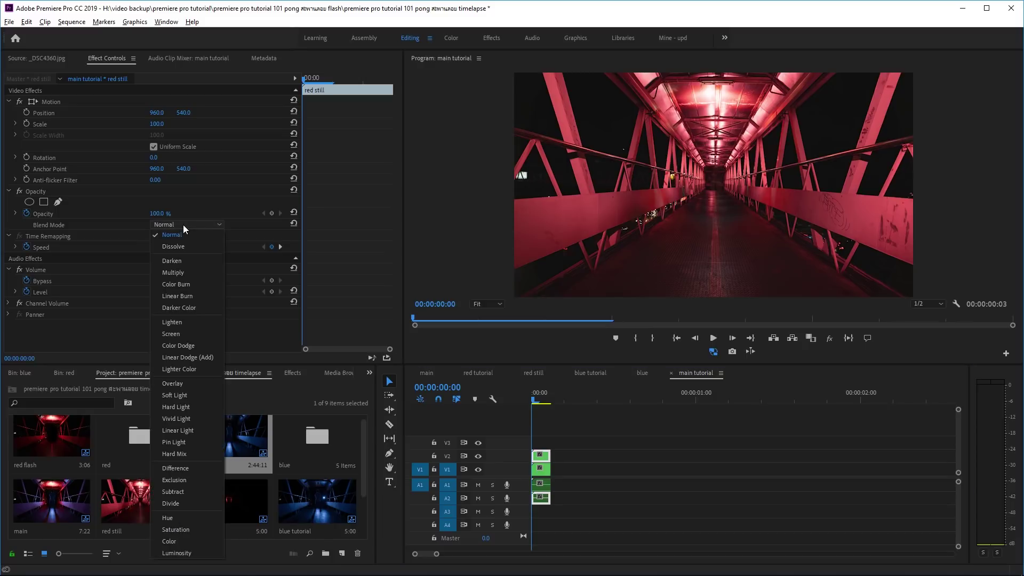
{"action": "left_click", "coordinate": [183, 319]}
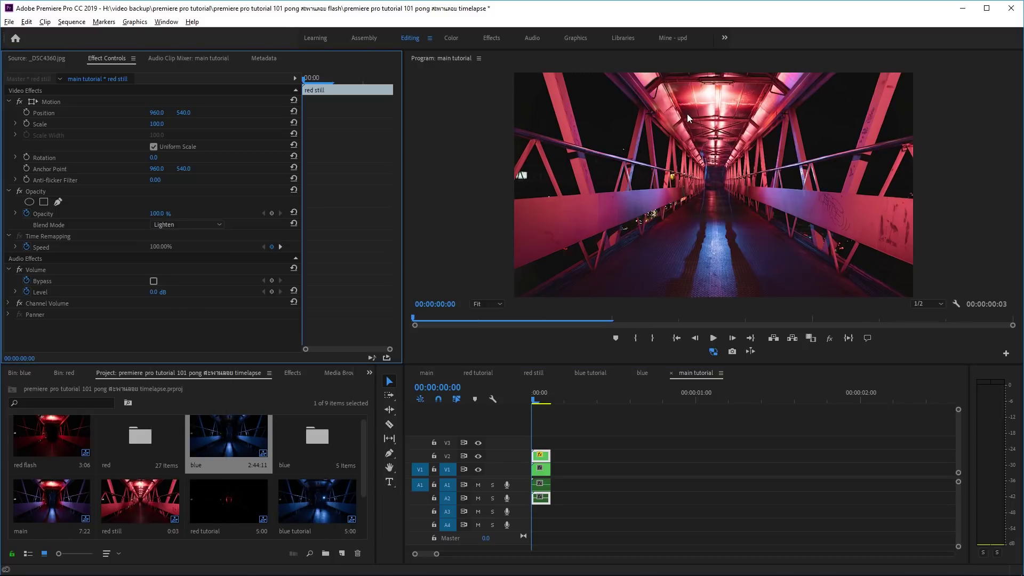
Step: Toggle the blue base track to compare the Lighten result, and save the project
{"action": "left_click", "coordinate": [481, 469]}
{"action": "left_click", "coordinate": [481, 470]}
{"action": "left_click", "coordinate": [482, 469]}
{"action": "left_click", "coordinate": [482, 470]}
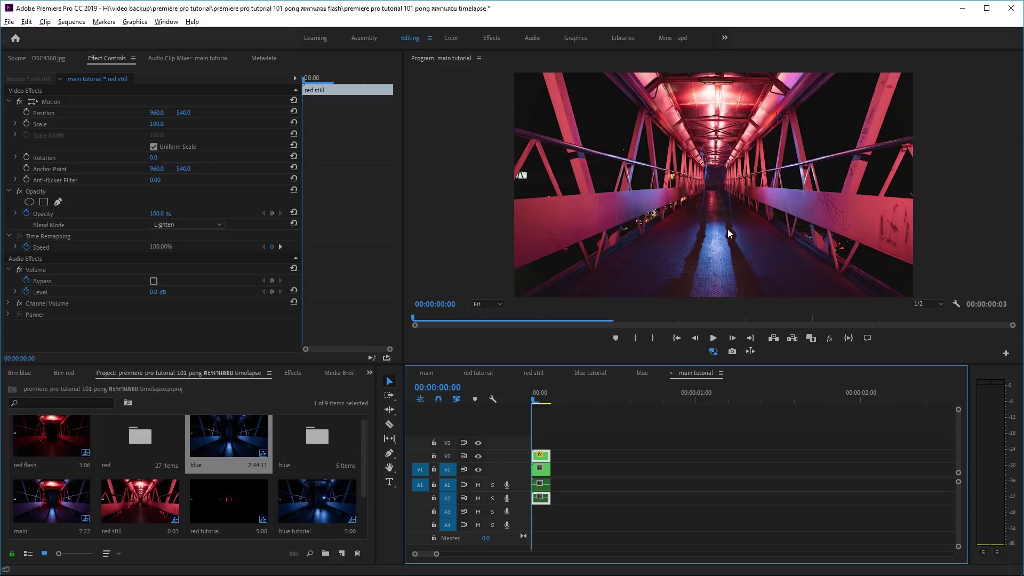
{"action": "key", "text": "ctrl+s"}
{"action": "left_click", "coordinate": [478, 469]}
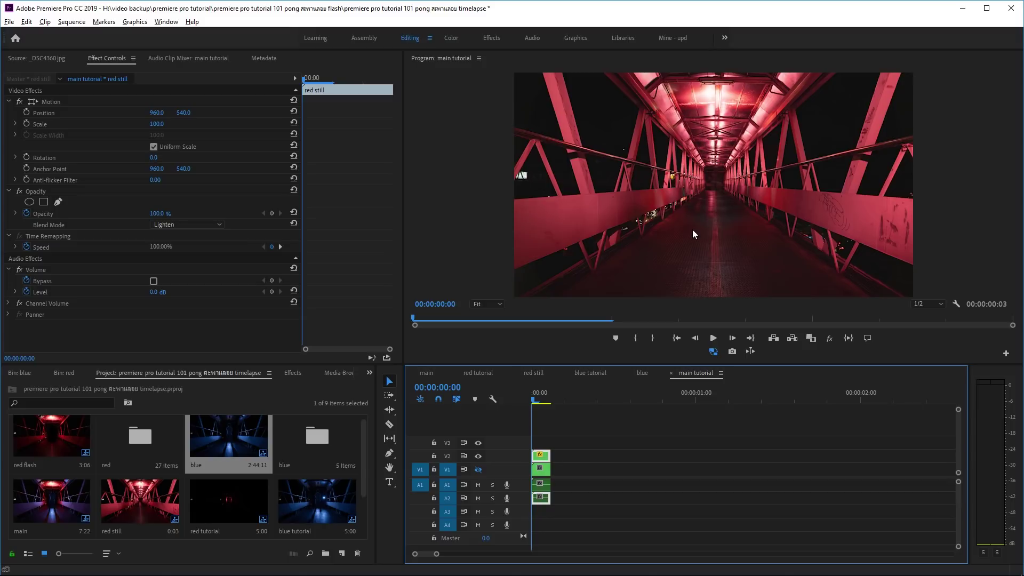
{"action": "left_click", "coordinate": [478, 469]}
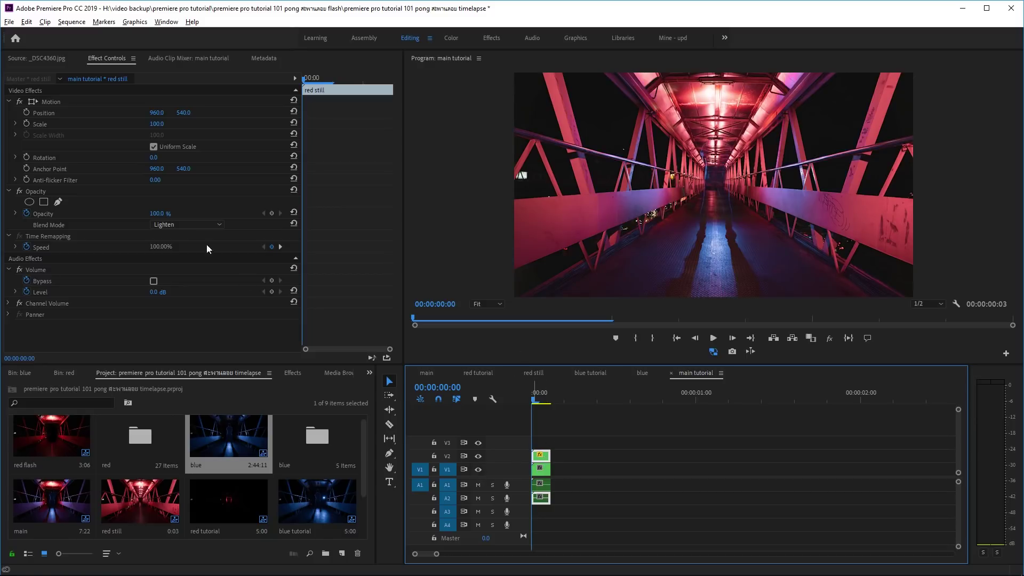
Step: Draw a six-point pen mask around the standing figure at 100% zoom and invert it
{"action": "left_click", "coordinate": [59, 202]}
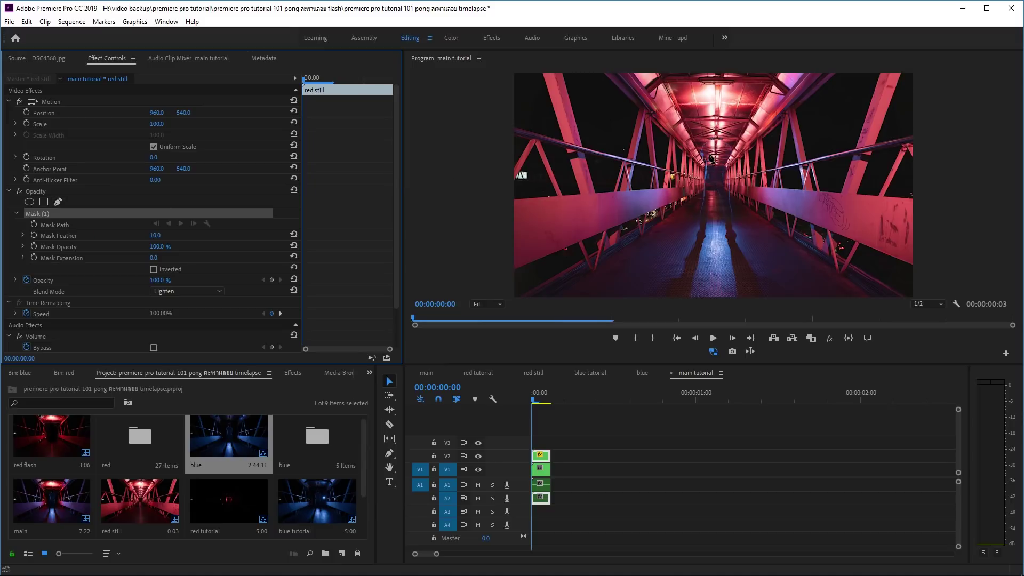
{"action": "left_click", "coordinate": [484, 306]}
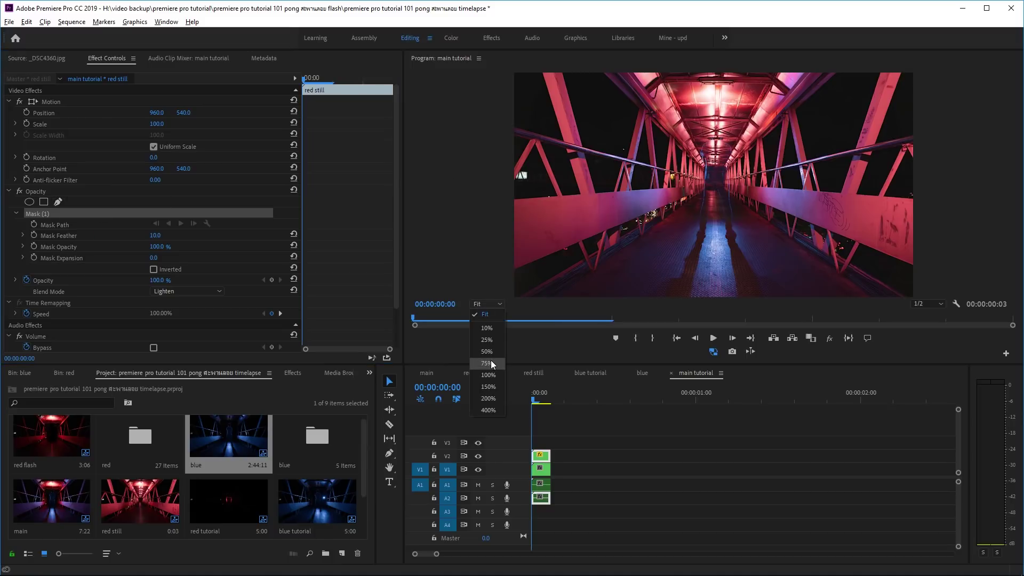
{"action": "left_click", "coordinate": [488, 375]}
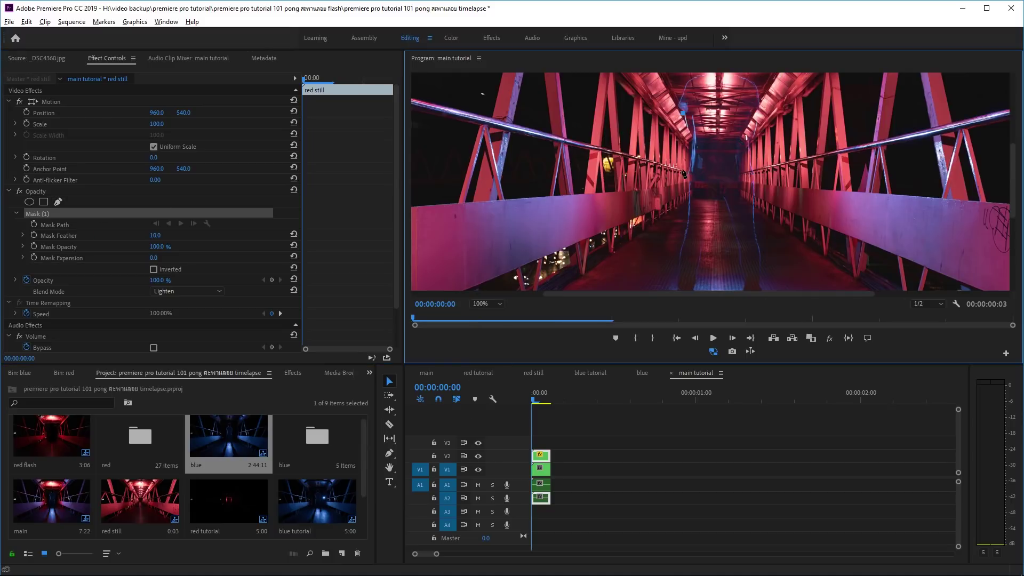
{"action": "left_click", "coordinate": [684, 243]}
{"action": "left_click", "coordinate": [774, 243]}
{"action": "left_click", "coordinate": [780, 144]}
{"action": "left_click", "coordinate": [771, 95]}
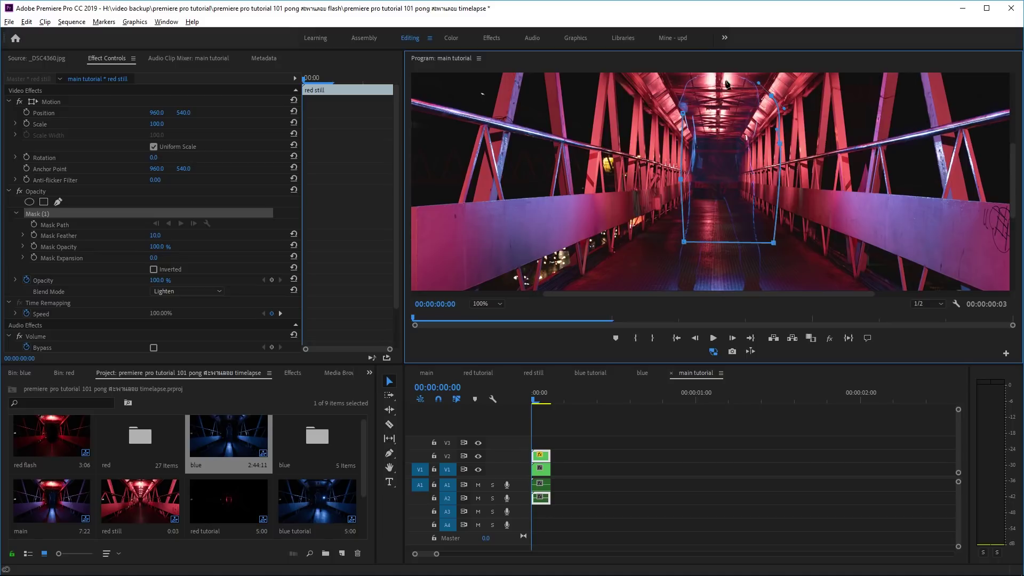
{"action": "left_click", "coordinate": [718, 82]}
{"action": "left_click", "coordinate": [685, 112]}
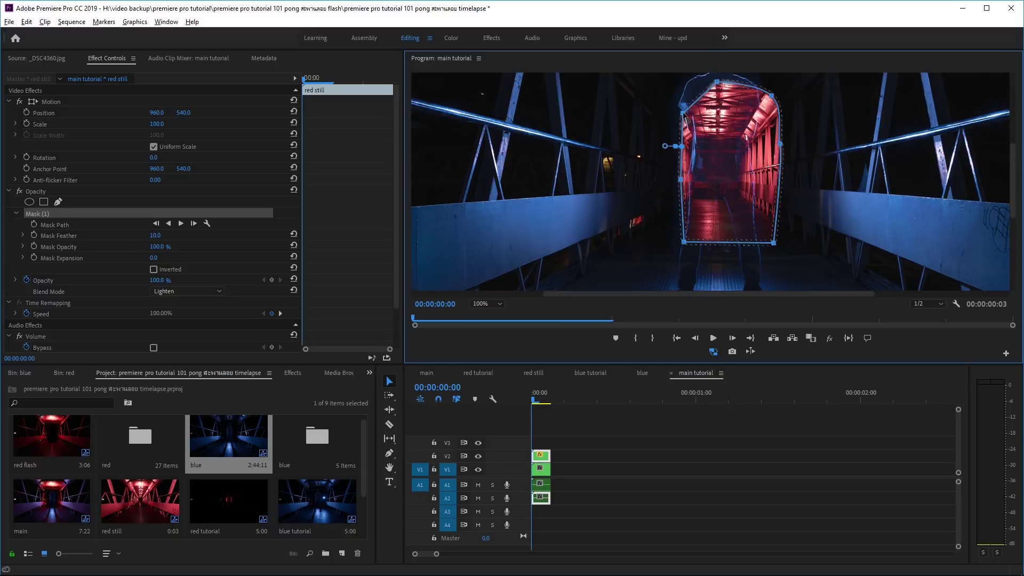
{"action": "left_click", "coordinate": [154, 269]}
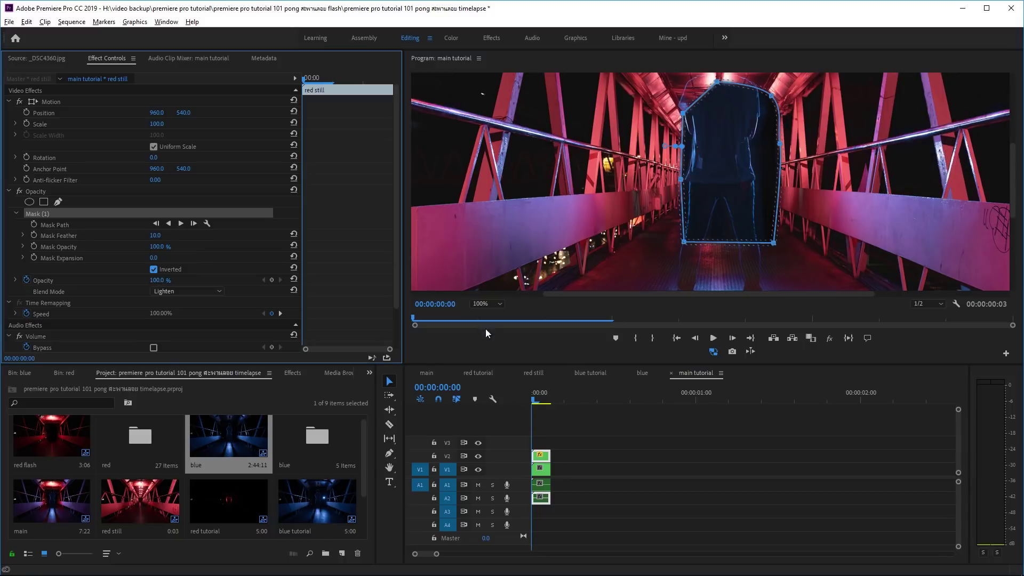
Step: Fit the preview and drag mask vertices to follow the figure's legs and right side
{"action": "left_click", "coordinate": [486, 304]}
{"action": "left_click", "coordinate": [488, 311]}
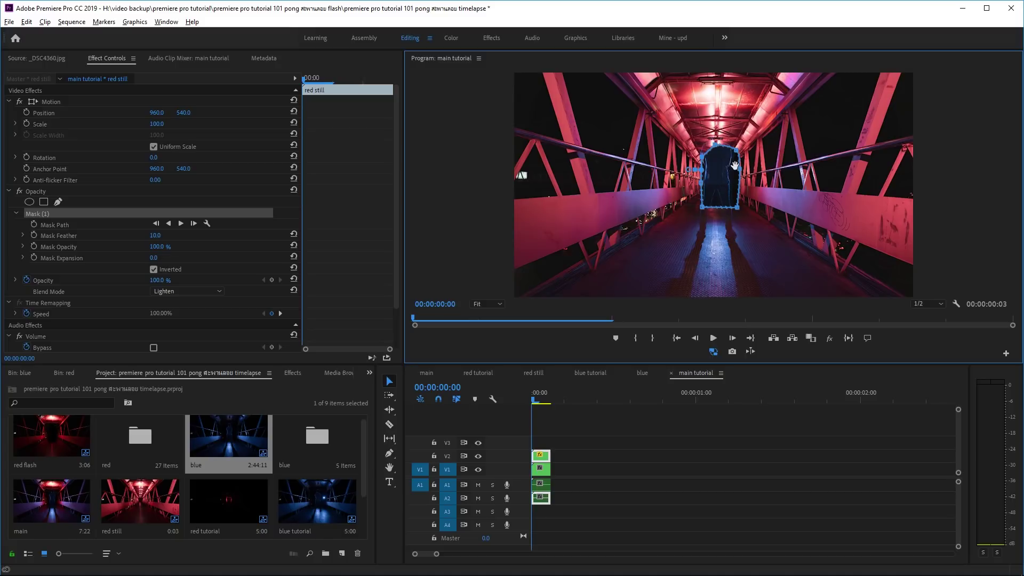
{"action": "left_click_drag", "start_coordinate": [738, 207], "coordinate": [706, 235]}
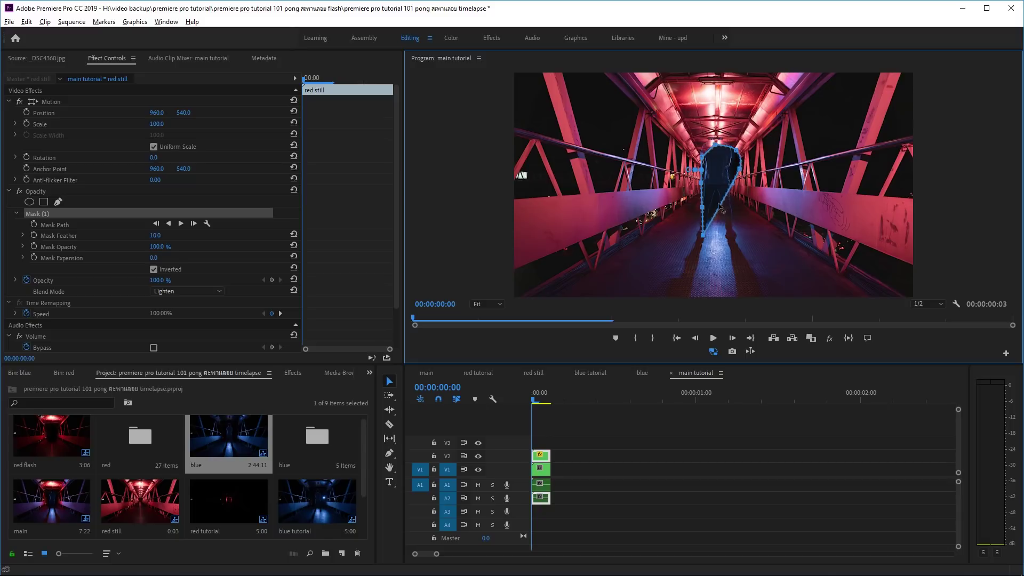
{"action": "mouse_move", "coordinate": [739, 176]}
{"action": "left_mouse_down"}
{"action": "mouse_move", "coordinate": [717, 209]}
{"action": "mouse_move", "coordinate": [725, 190]}
{"action": "left_mouse_up"}
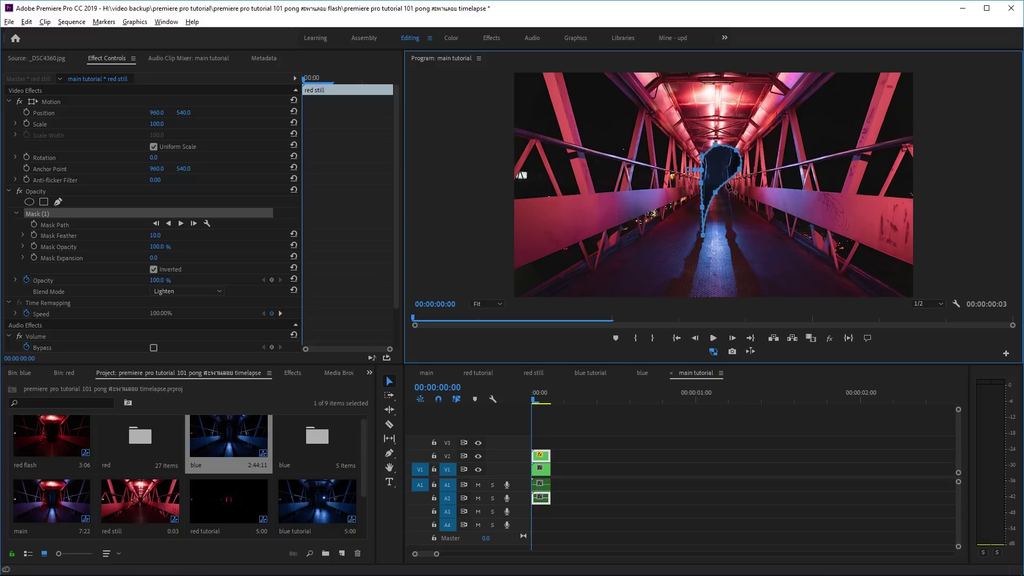
{"action": "left_click_drag", "start_coordinate": [727, 187], "coordinate": [724, 203]}
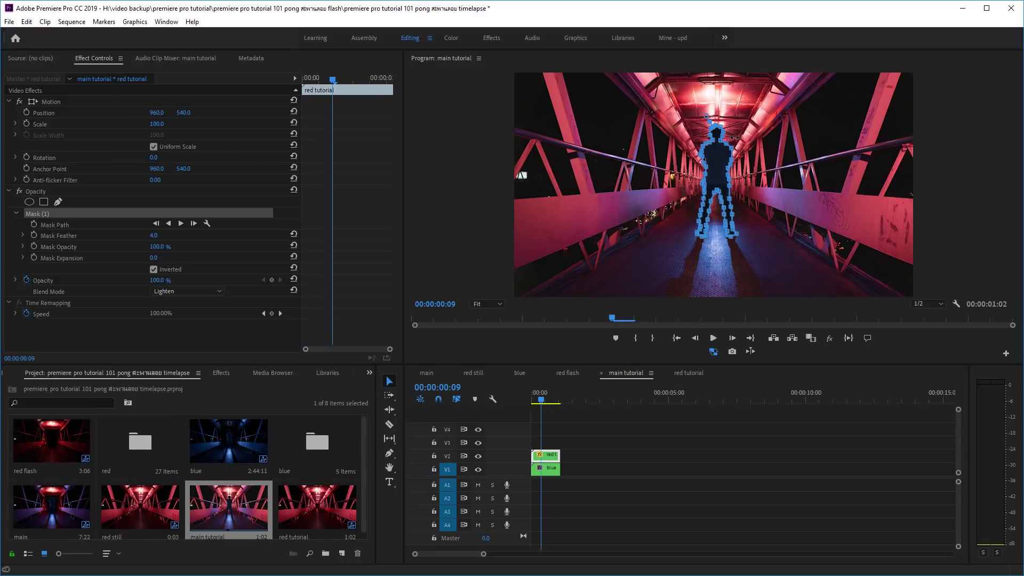
Step: Select the red tutorial clip, show its track, and briefly display the mask outline on the figure
{"action": "left_click", "coordinate": [551, 470]}
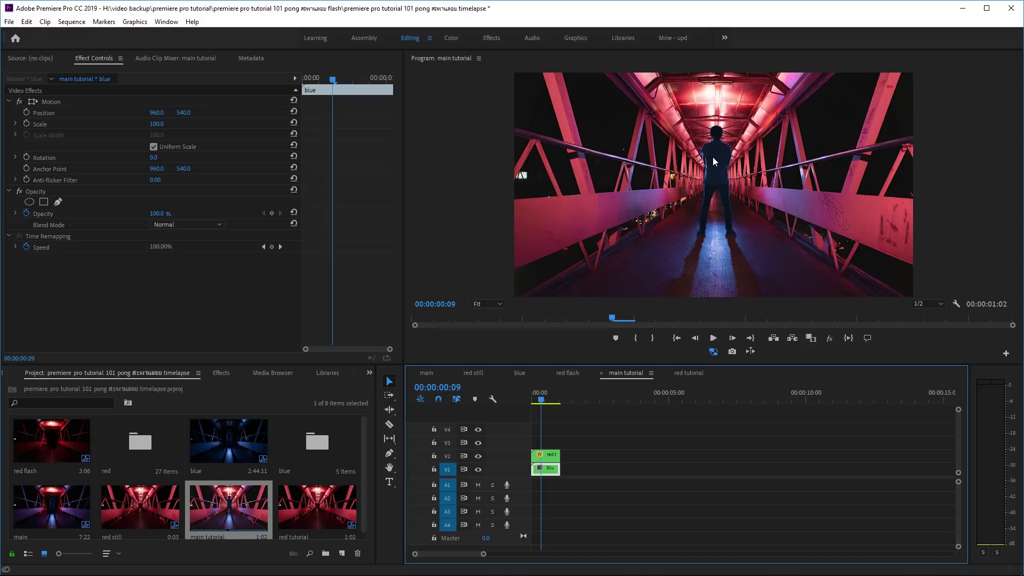
{"action": "left_click", "coordinate": [549, 455]}
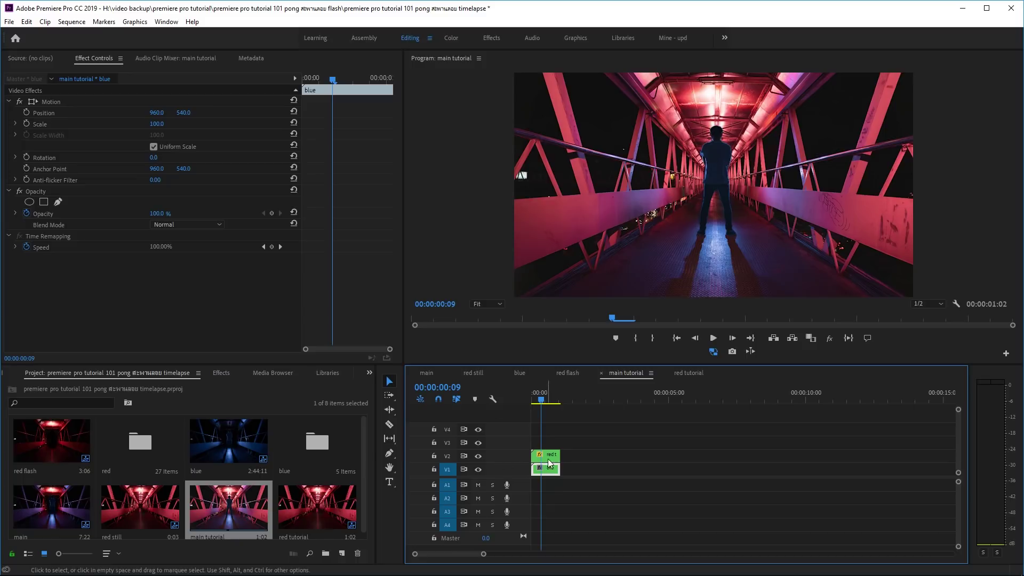
{"action": "left_click", "coordinate": [480, 456]}
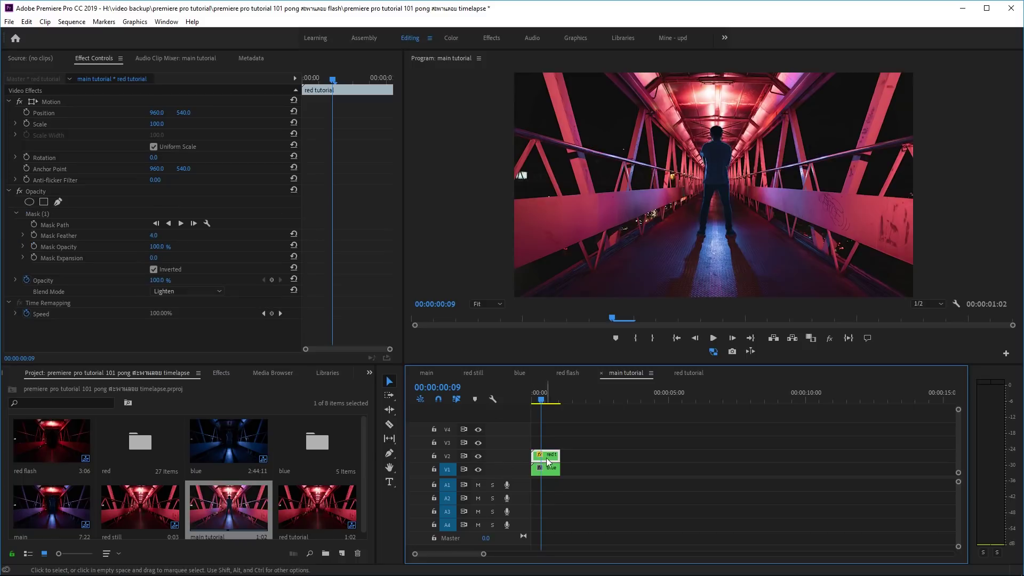
{"action": "left_click", "coordinate": [43, 214]}
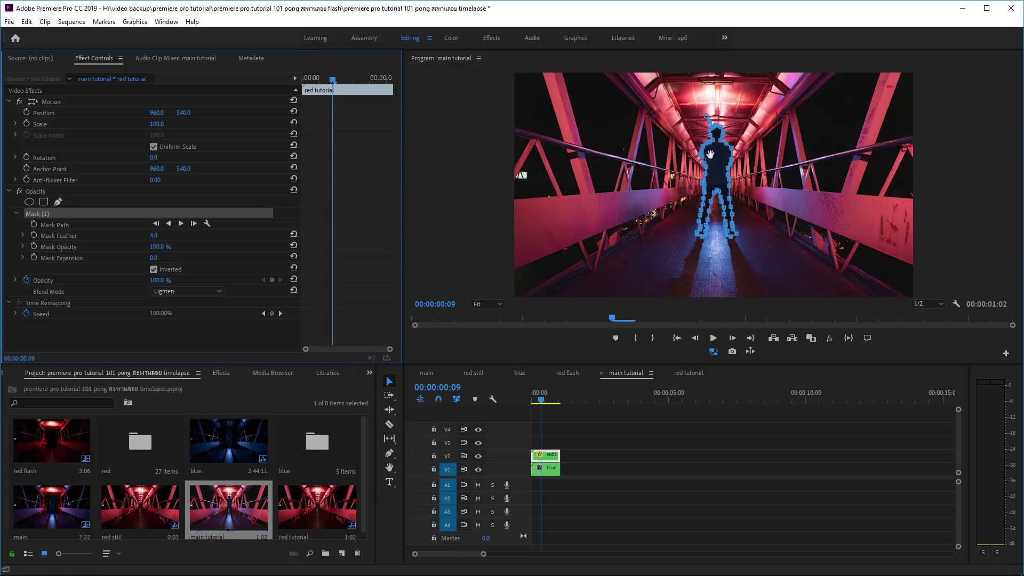
{"action": "left_click", "coordinate": [539, 404]}
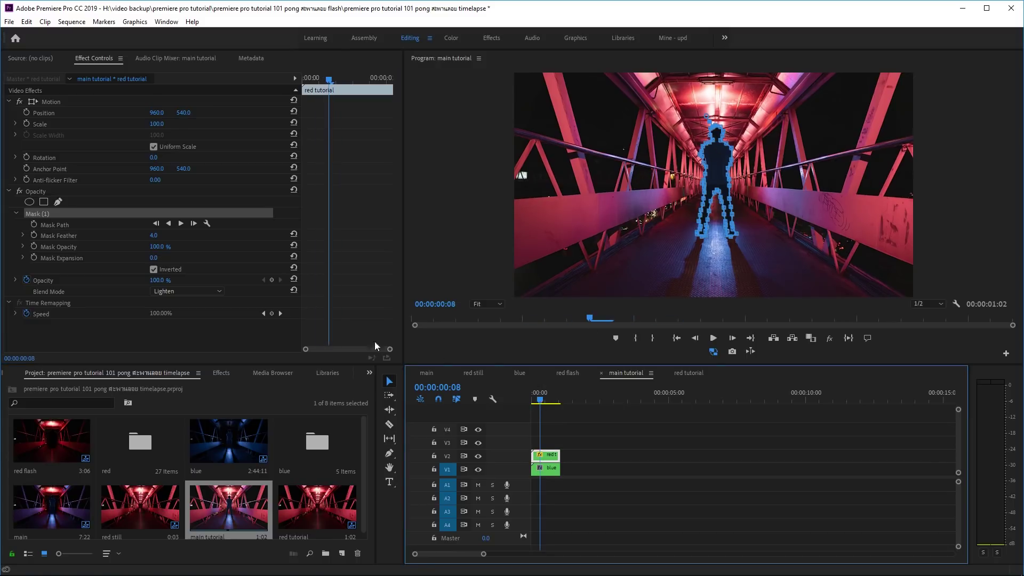
{"action": "left_click", "coordinate": [38, 191]}
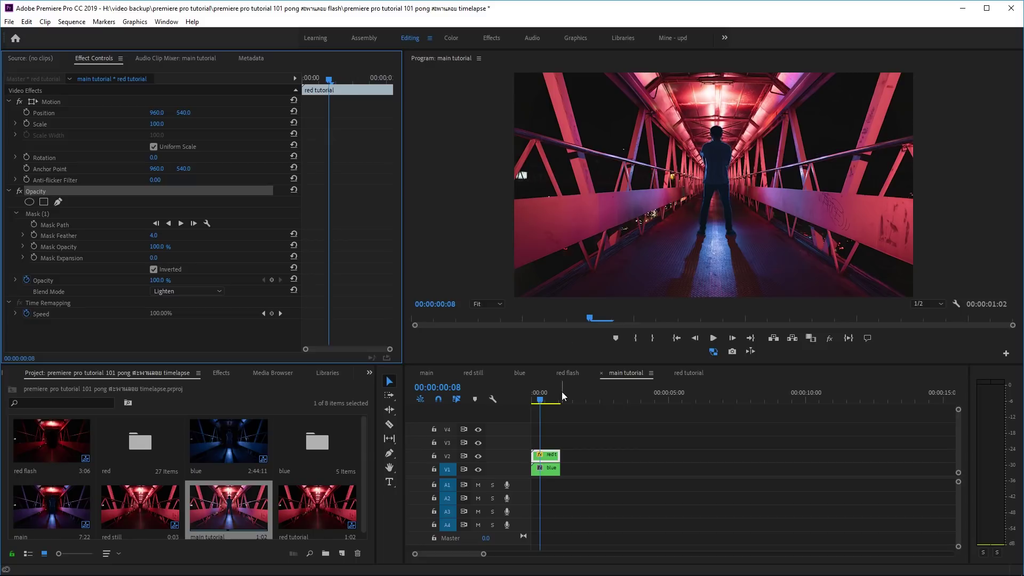
Step: Toggle the top and base tracks to compare, then scrub the composite back to frame 9
{"action": "left_click", "coordinate": [501, 457]}
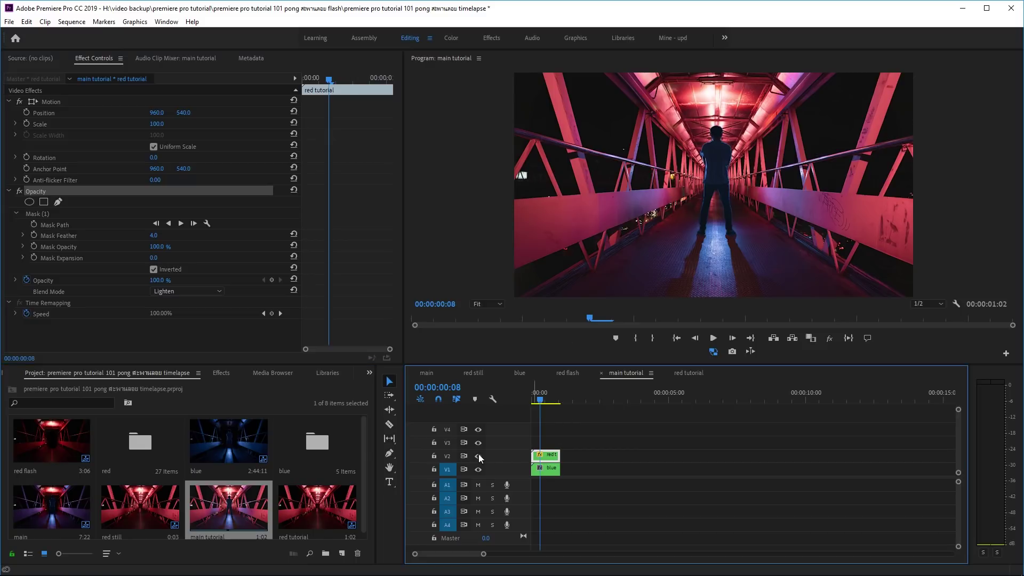
{"action": "left_click", "coordinate": [479, 456]}
{"action": "left_click", "coordinate": [478, 456]}
{"action": "left_click", "coordinate": [478, 469]}
{"action": "left_click", "coordinate": [478, 468]}
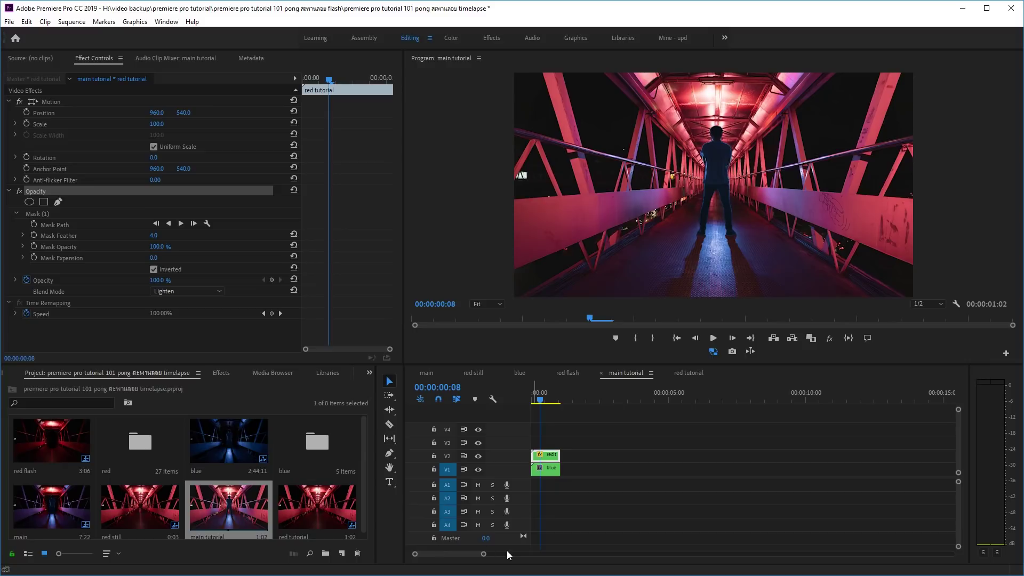
{"action": "left_click_drag", "start_coordinate": [533, 400], "coordinate": [541, 401]}
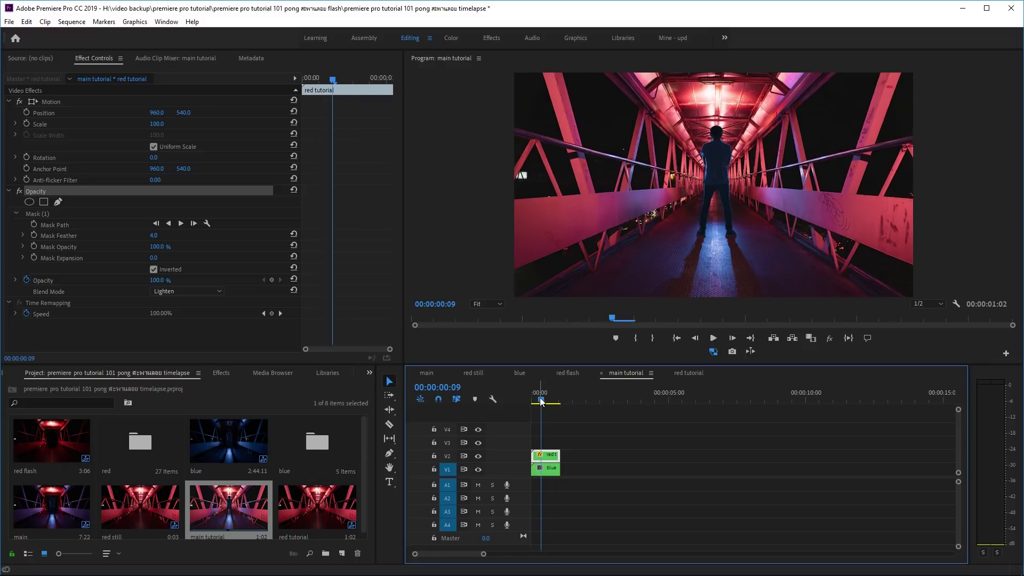
{"action": "left_click", "coordinate": [364, 459]}
{"action": "left_click_drag", "start_coordinate": [363, 458], "coordinate": [362, 469]}
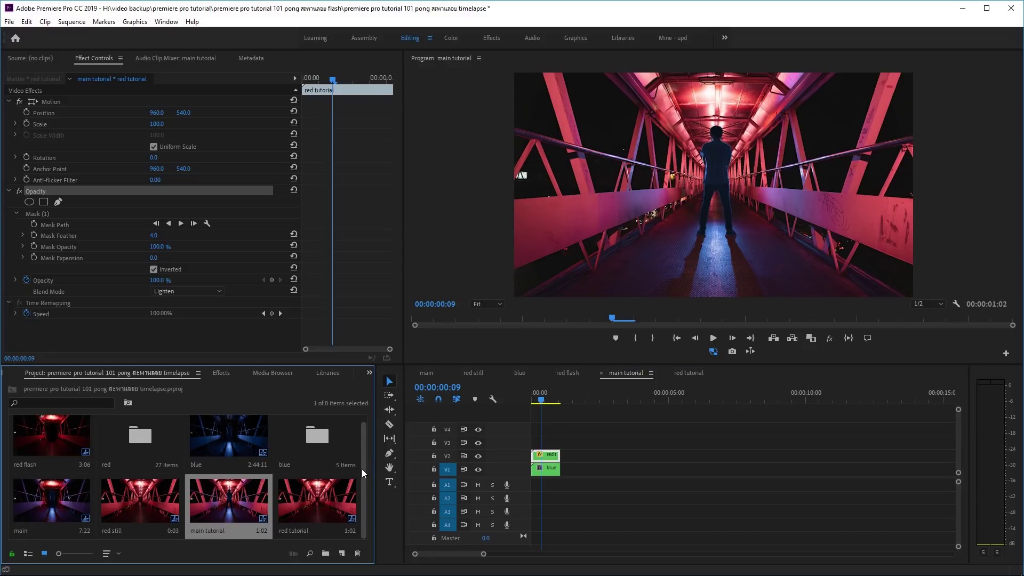
{"action": "left_click", "coordinate": [554, 463]}
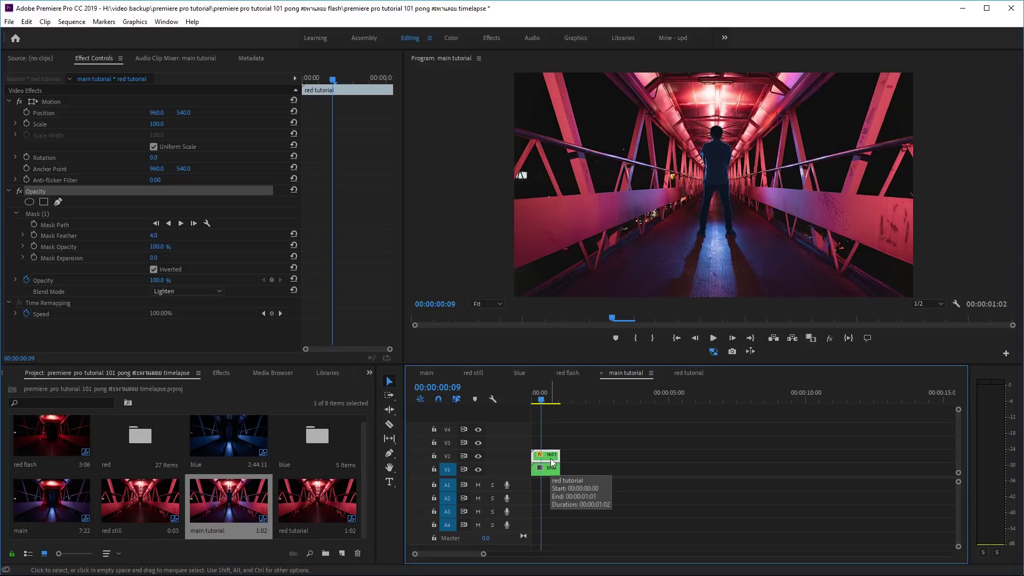
Step: Open the red tutorial sequence, zoom out, deselect all clips and scrub to frame 13
{"action": "double_click", "coordinate": [297, 502]}
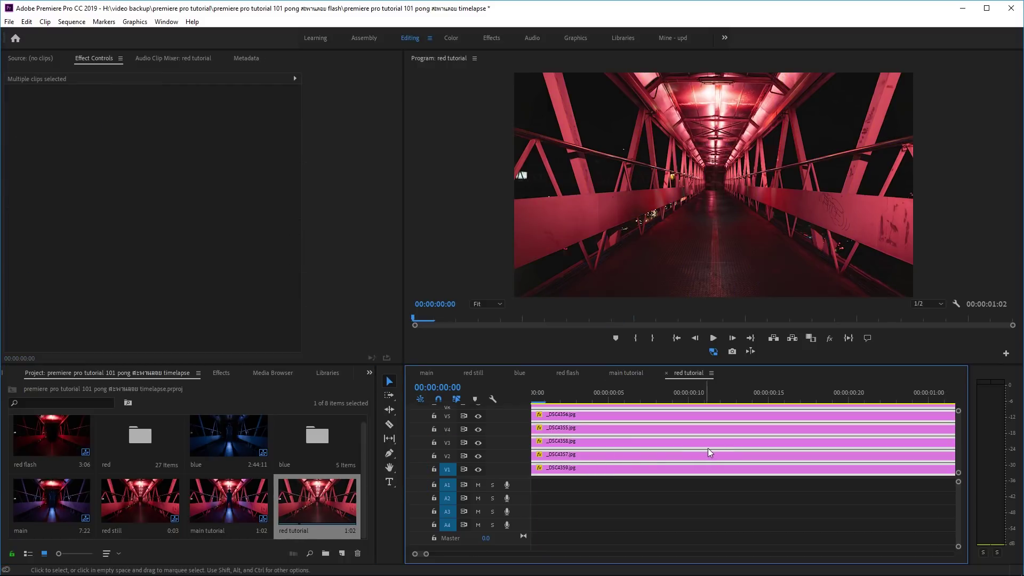
{"action": "key", "text": "minus"}
{"action": "key", "text": "minus"}
{"action": "key", "text": "minus"}
{"action": "left_click_drag", "start_coordinate": [548, 398], "coordinate": [587, 398]}
{"action": "key", "text": "minus"}
{"action": "key", "text": "minus"}
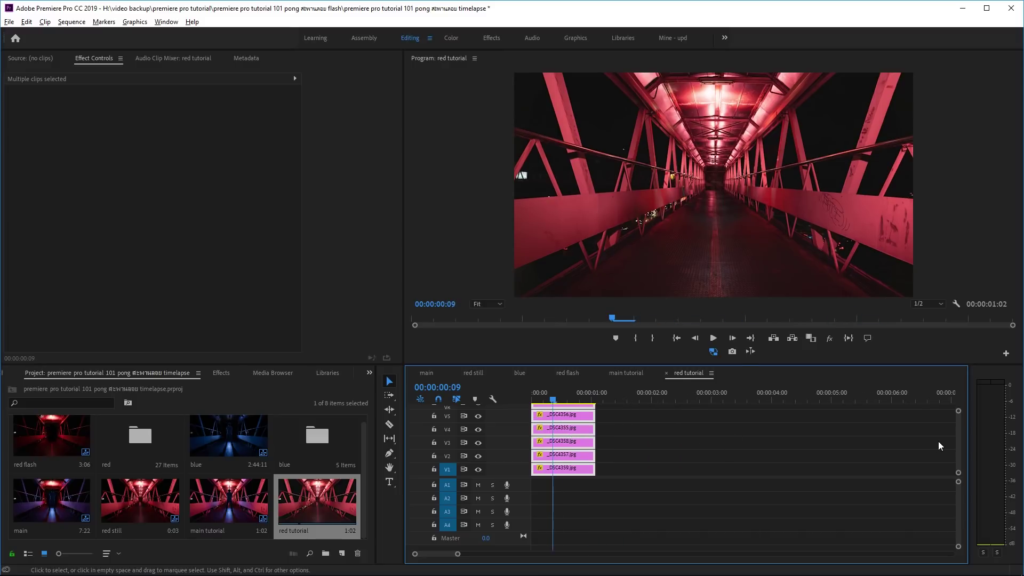
{"action": "scroll", "coordinate": [958, 446], "scroll_direction": "down", "scroll_amount": 2}
{"action": "scroll", "coordinate": [959, 440], "scroll_direction": "up", "scroll_amount": 3}
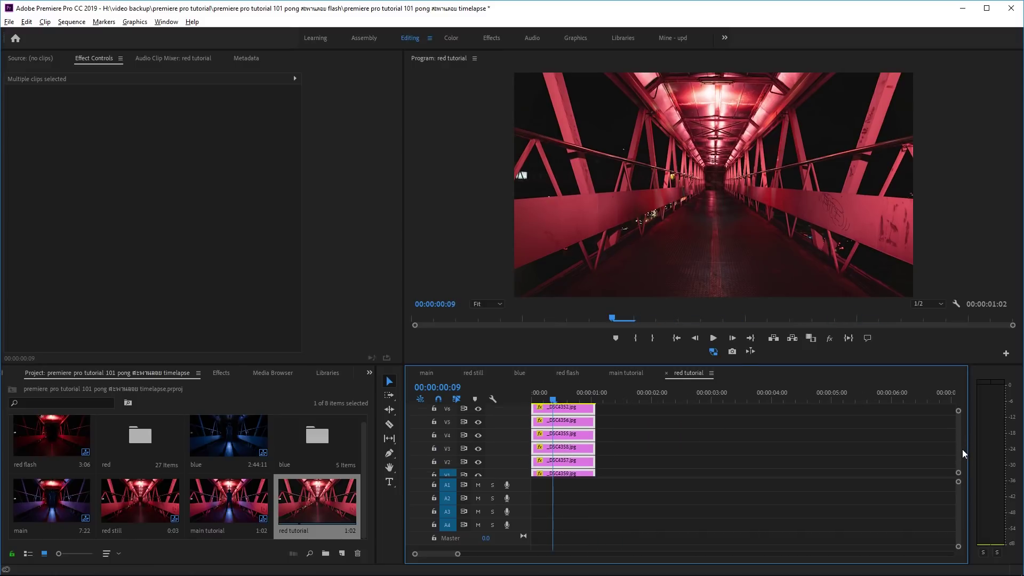
{"action": "scroll", "coordinate": [963, 453], "scroll_direction": "down", "scroll_amount": 1}
{"action": "key", "text": "ctrl+shift+a"}
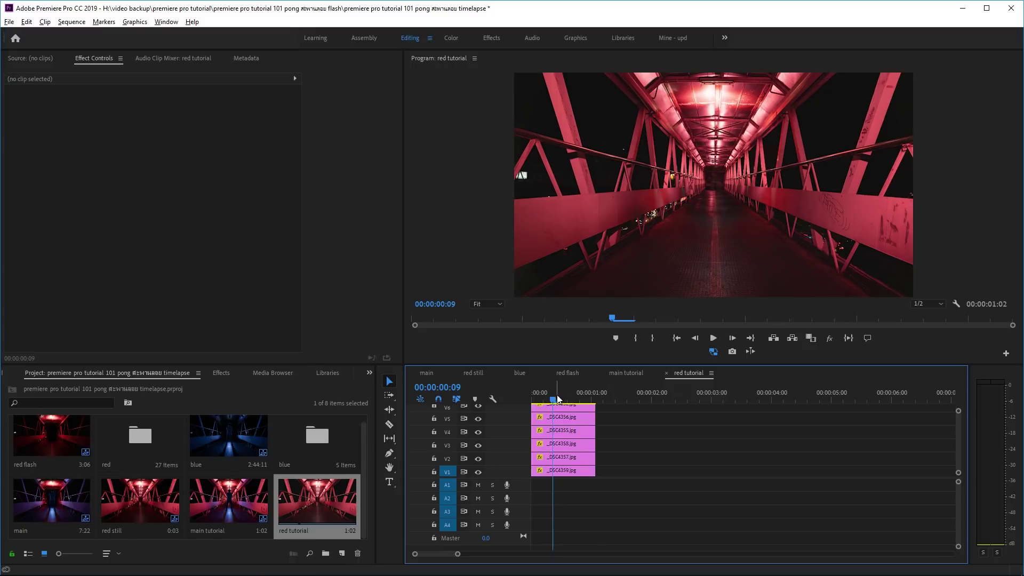
{"action": "key", "text": "Left"}
{"action": "key", "text": "Left"}
{"action": "key", "text": "Left"}
{"action": "left_click_drag", "start_coordinate": [551, 405], "coordinate": [567, 407]}
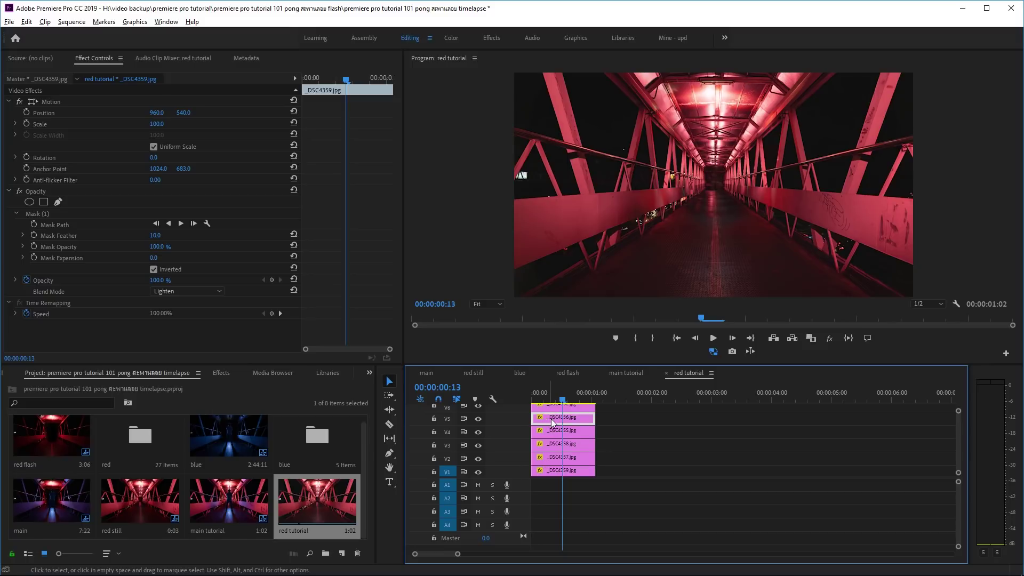
Step: Test-move _DSC4356 and _DSC4358 later, then return them and _DSC4355 to the sequence start
{"action": "mouse_move", "coordinate": [553, 423]}
{"action": "left_mouse_down"}
{"action": "mouse_move", "coordinate": [629, 419]}
{"action": "mouse_move", "coordinate": [784, 445]}
{"action": "left_mouse_up"}
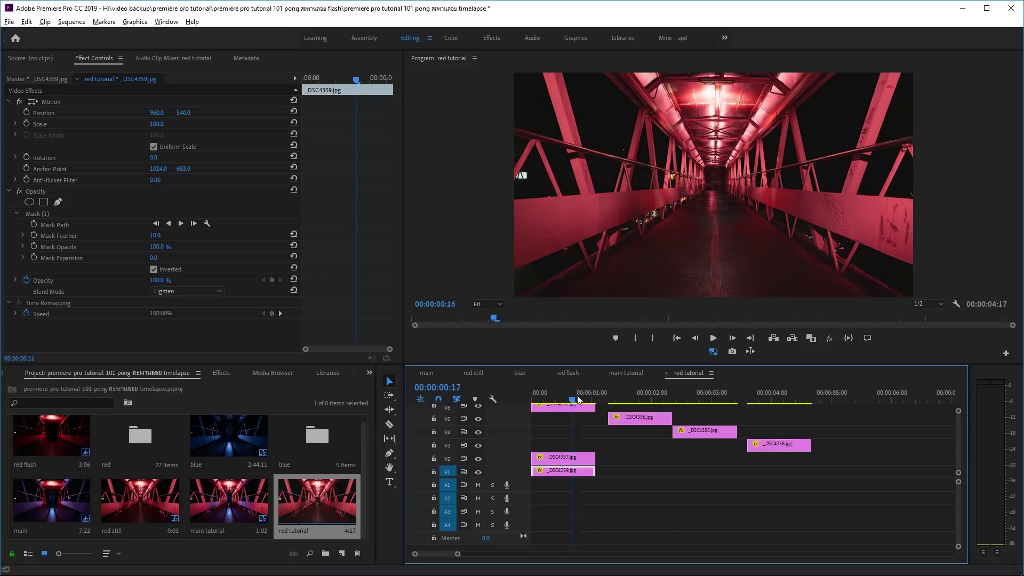
{"action": "left_click_drag", "start_coordinate": [618, 399], "coordinate": [766, 398]}
{"action": "mouse_move", "coordinate": [610, 403]}
{"action": "left_mouse_down"}
{"action": "mouse_move", "coordinate": [722, 388]}
{"action": "mouse_move", "coordinate": [510, 386]}
{"action": "left_mouse_up"}
{"action": "left_click_drag", "start_coordinate": [650, 423], "coordinate": [573, 422]}
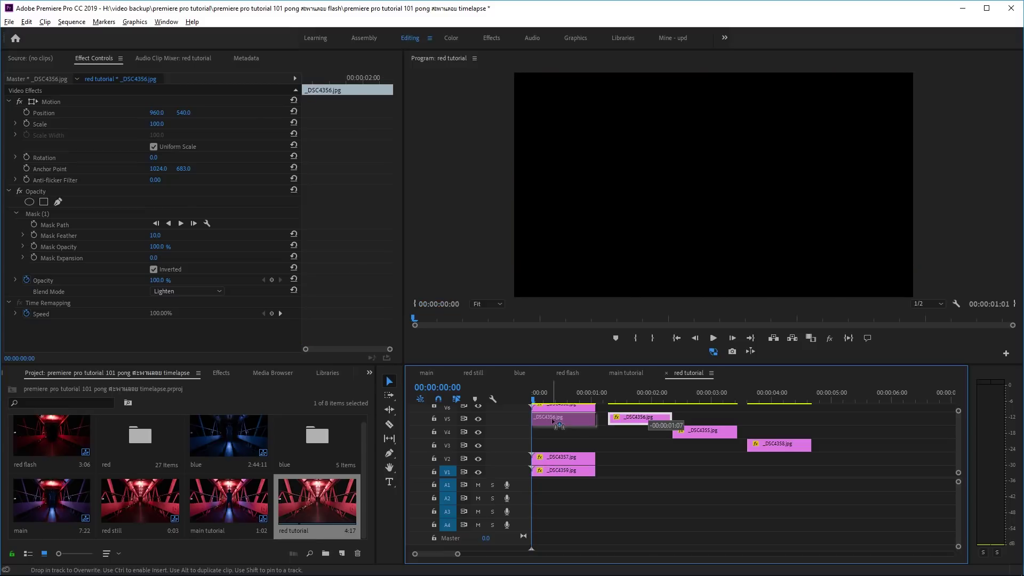
{"action": "left_click_drag", "start_coordinate": [710, 430], "coordinate": [574, 432]}
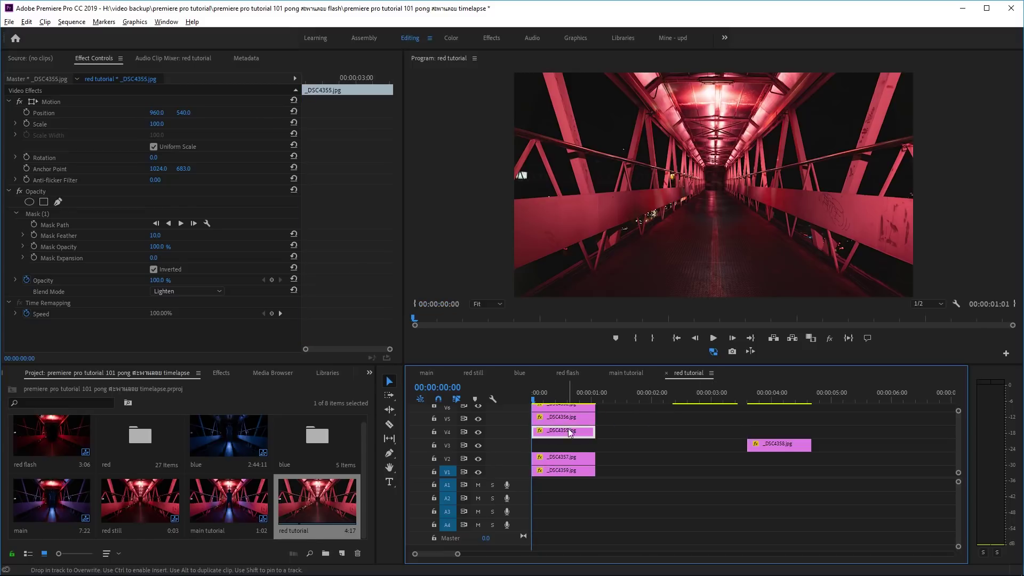
{"action": "left_click_drag", "start_coordinate": [778, 445], "coordinate": [556, 447]}
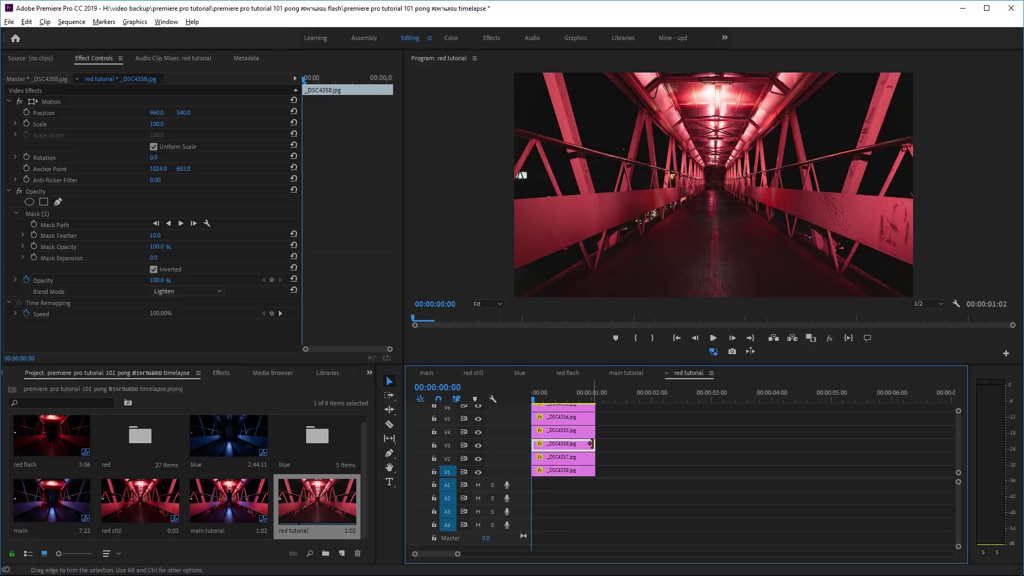
{"action": "key", "text": "Right"}
{"action": "key", "text": "Right"}
{"action": "key", "text": "Right"}
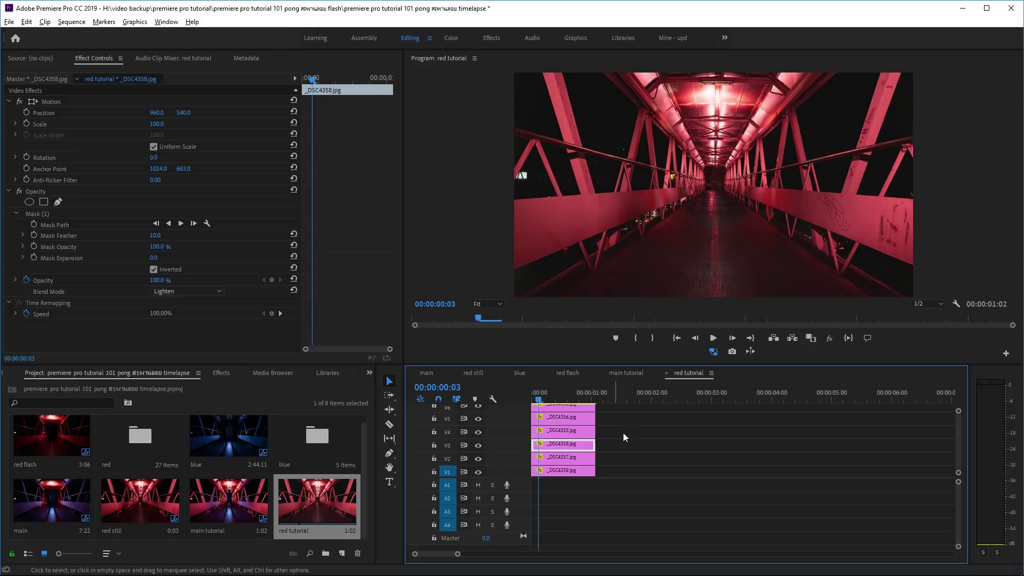
Step: Marquee-select all the stacked photo clips and shorten them together to a few frames
{"action": "scroll", "coordinate": [955, 443], "scroll_direction": "up", "scroll_amount": 10}
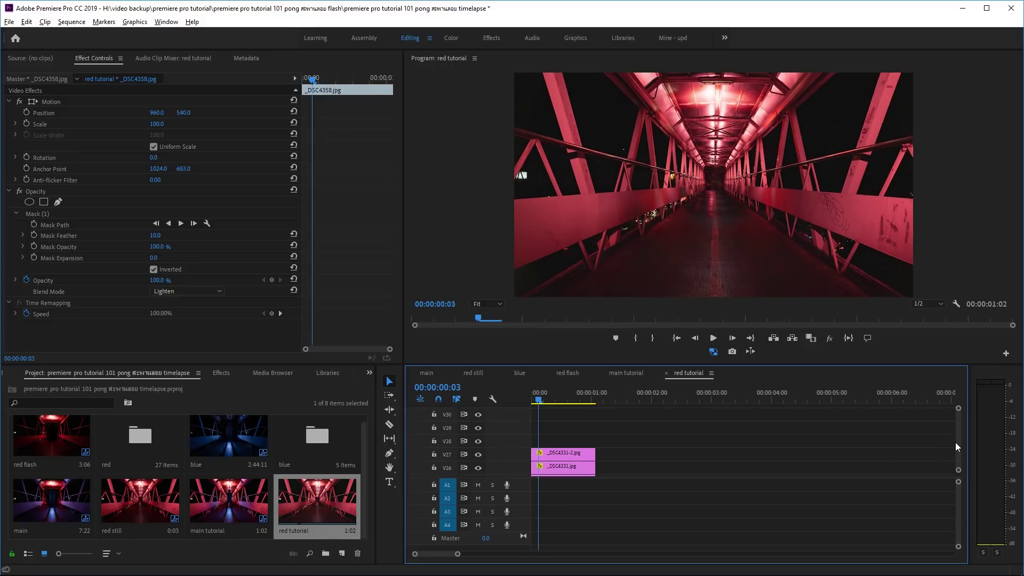
{"action": "mouse_move", "coordinate": [657, 431]}
{"action": "left_mouse_down"}
{"action": "mouse_move", "coordinate": [478, 525]}
{"action": "mouse_move", "coordinate": [541, 482]}
{"action": "mouse_move", "coordinate": [544, 462]}
{"action": "left_mouse_up"}
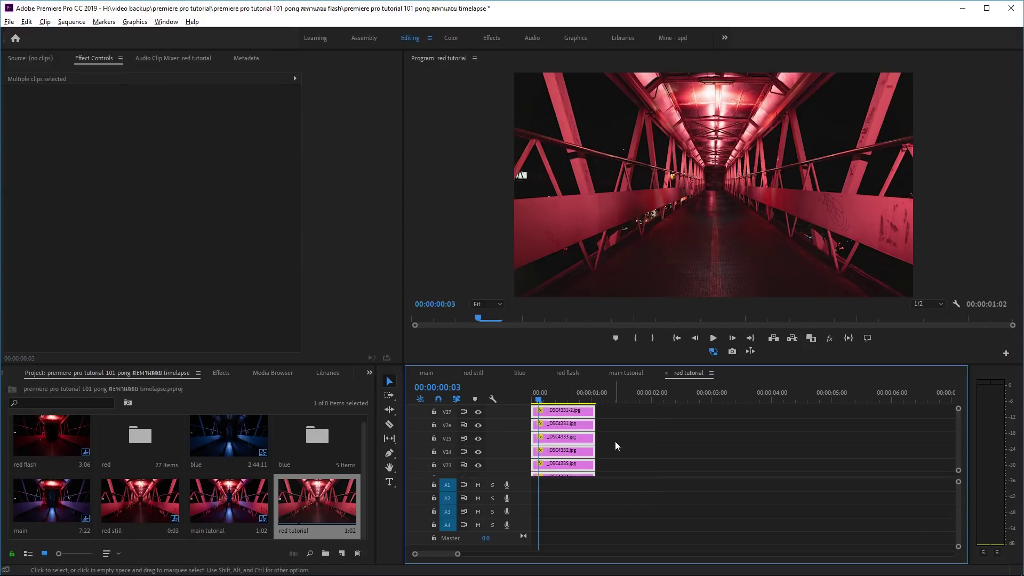
{"action": "left_click", "coordinate": [629, 434]}
{"action": "scroll", "coordinate": [579, 435], "scroll_direction": "up", "scroll_amount": 1}
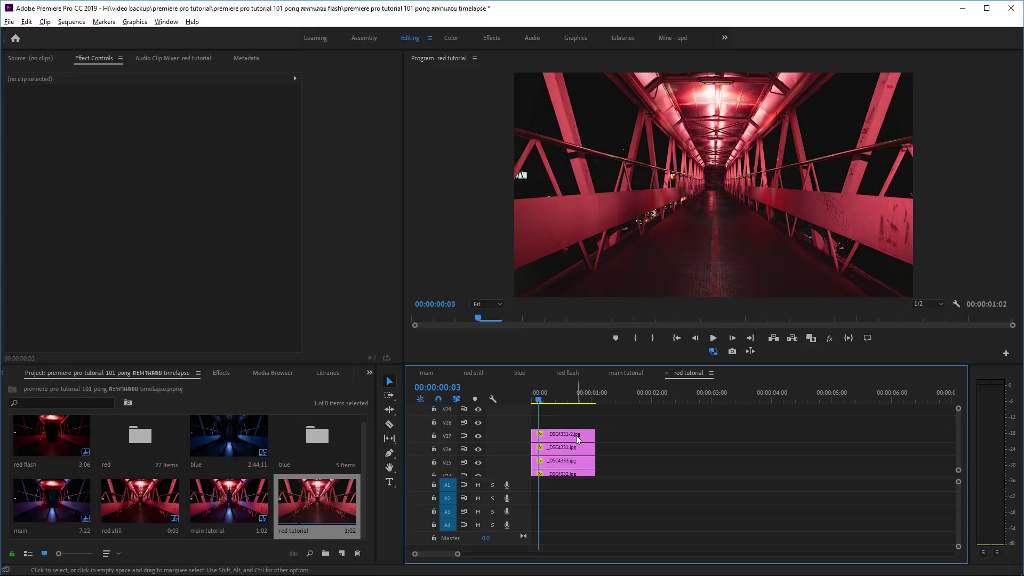
{"action": "left_click", "coordinate": [573, 435]}
{"action": "left_click", "coordinate": [562, 462], "text": "shift"}
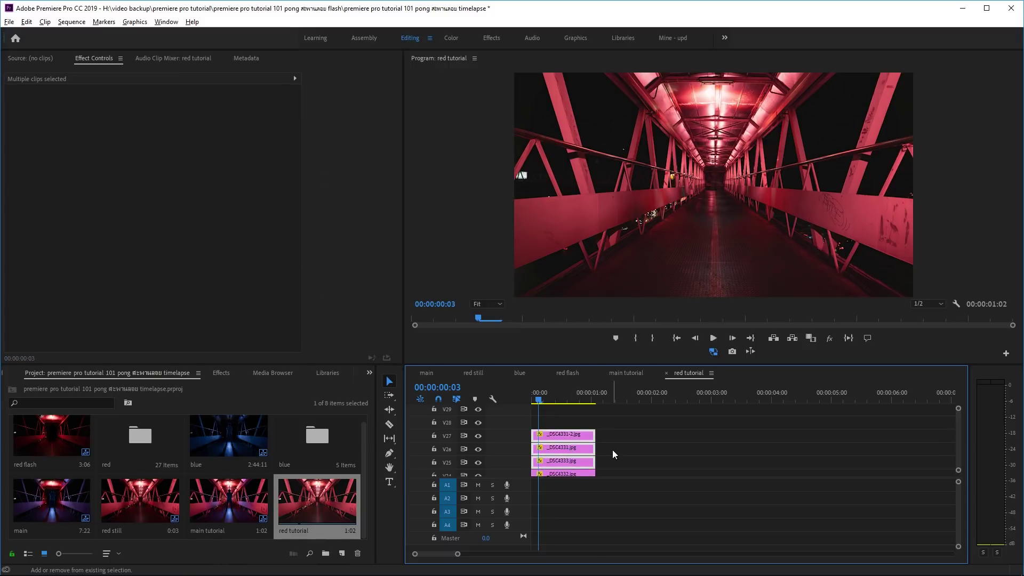
{"action": "left_click_drag", "start_coordinate": [641, 421], "coordinate": [565, 479]}
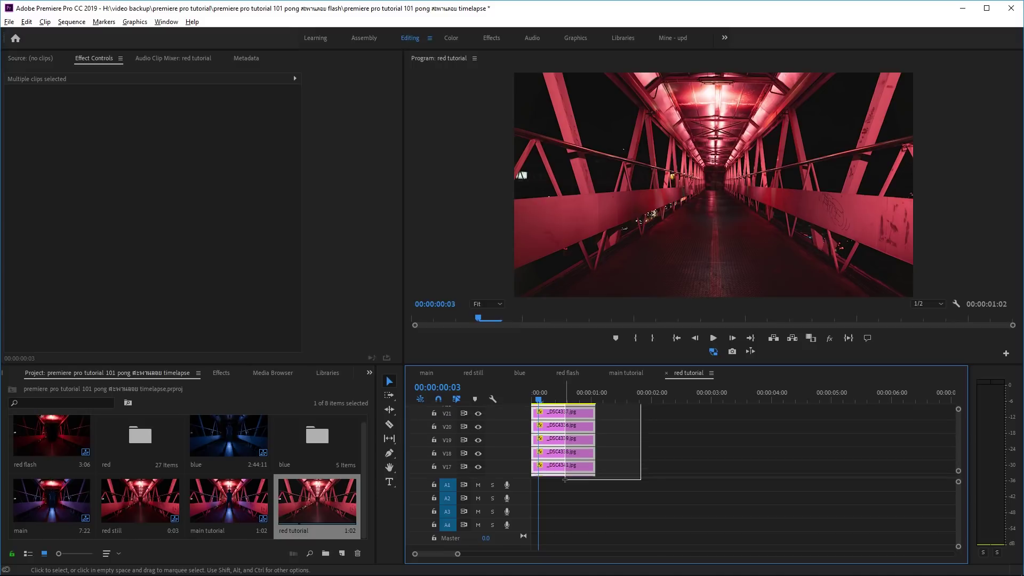
{"action": "left_click_drag", "start_coordinate": [565, 479], "coordinate": [565, 484]}
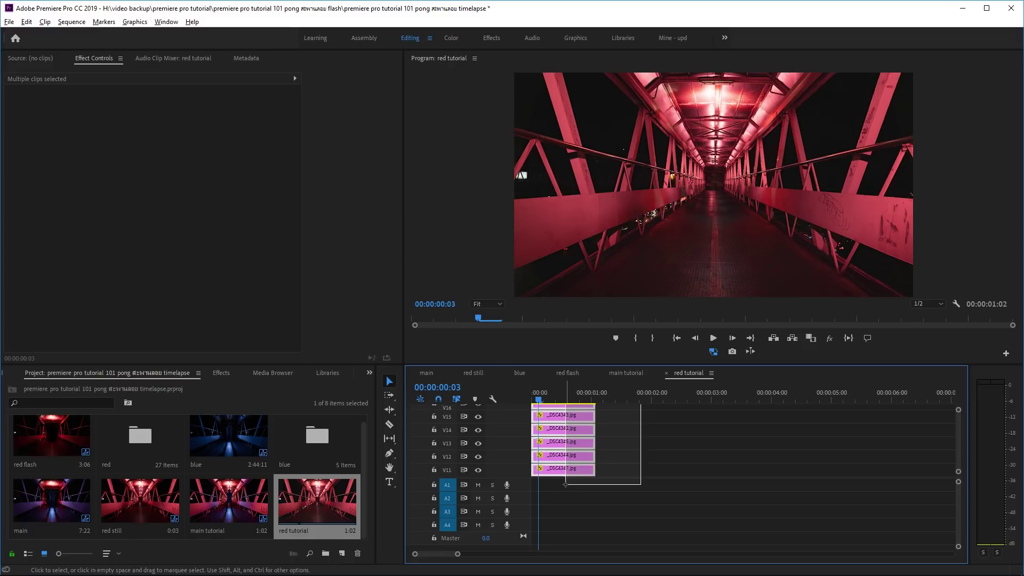
{"action": "left_click_drag", "start_coordinate": [565, 484], "coordinate": [572, 476]}
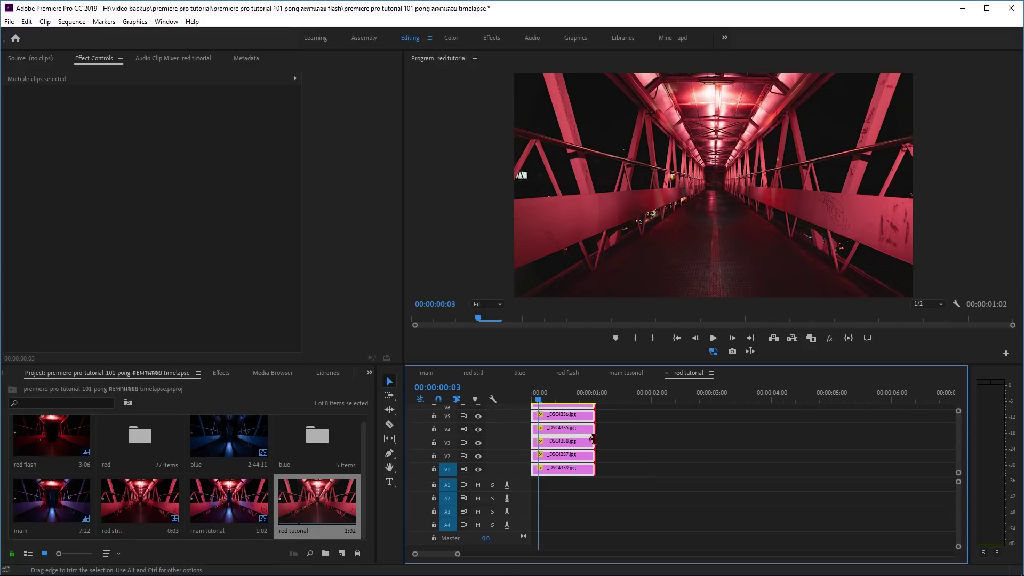
{"action": "left_click_drag", "start_coordinate": [593, 440], "coordinate": [543, 440]}
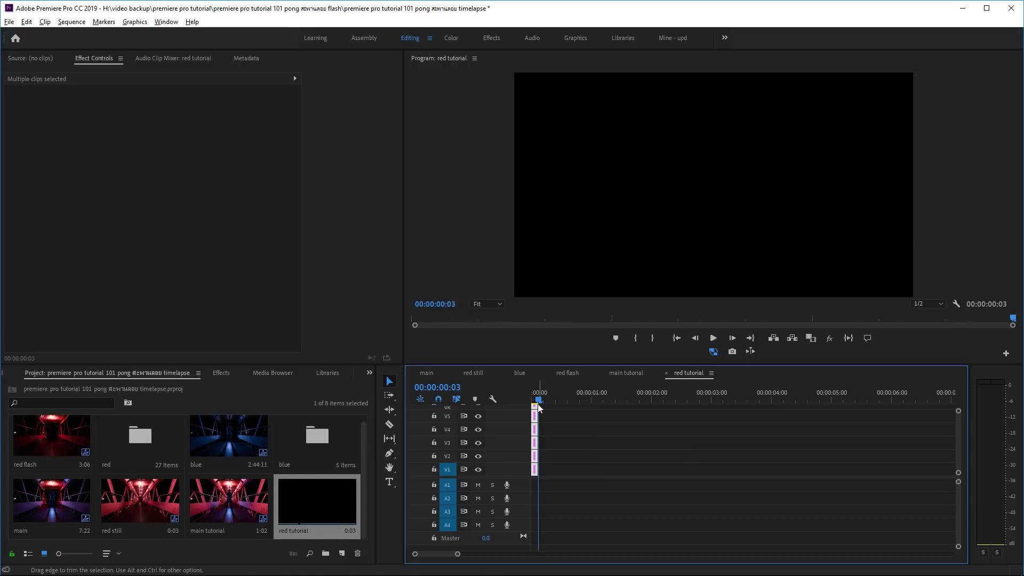
Step: Return the playhead to the start and shift the V2 clip a few frames later
{"action": "left_click_drag", "start_coordinate": [538, 404], "coordinate": [534, 404]}
{"action": "key", "text": "Right"}
{"action": "key", "text": "Right"}
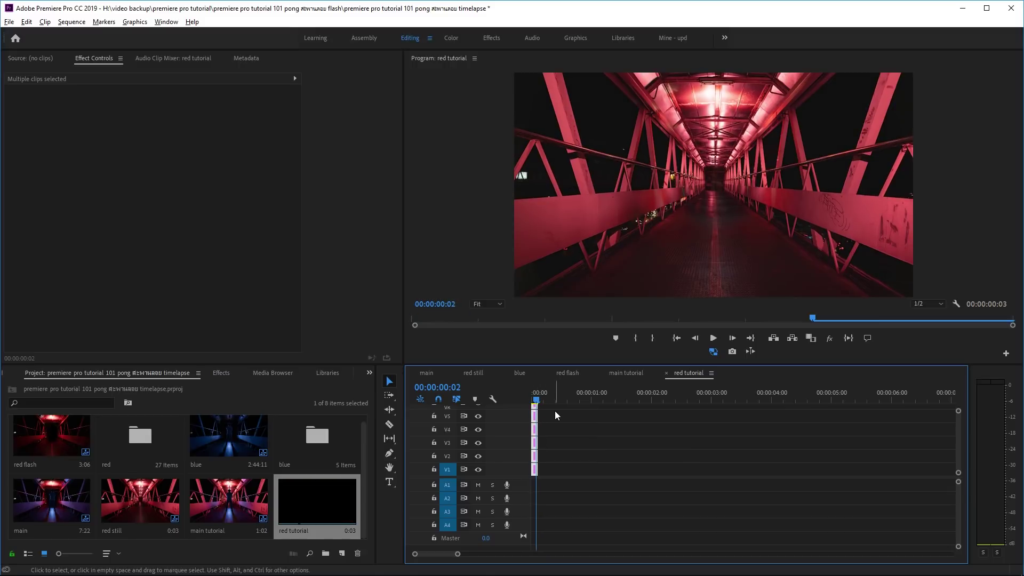
{"action": "left_click", "coordinate": [555, 453]}
{"action": "left_click_drag", "start_coordinate": [533, 457], "coordinate": [539, 458]}
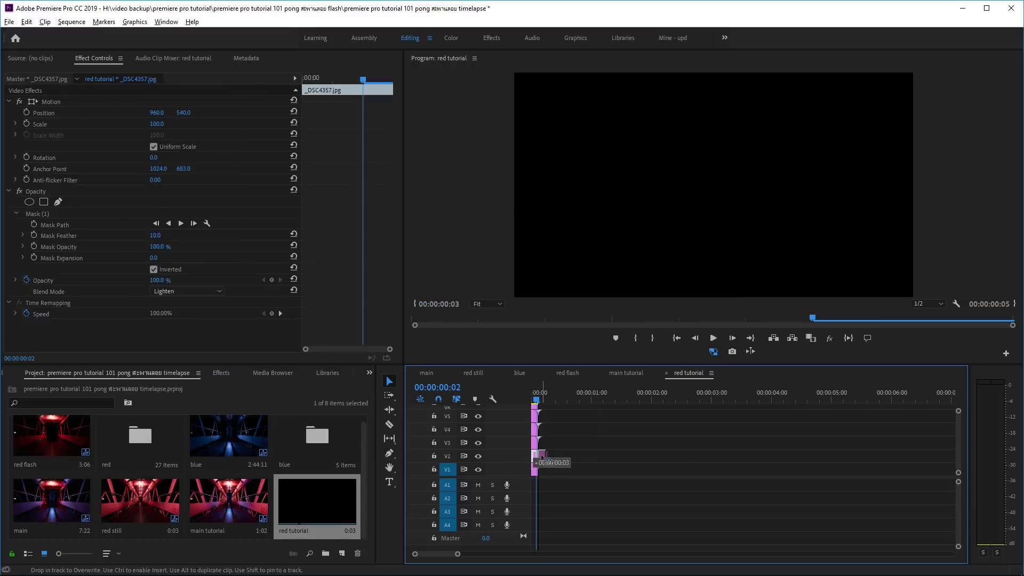
Step: Shift the V3, V6, V11, V12, V13 and V15 clips progressively later, V15 near 1:14
{"action": "left_click", "coordinate": [543, 455]}
{"action": "key", "text": "Left"}
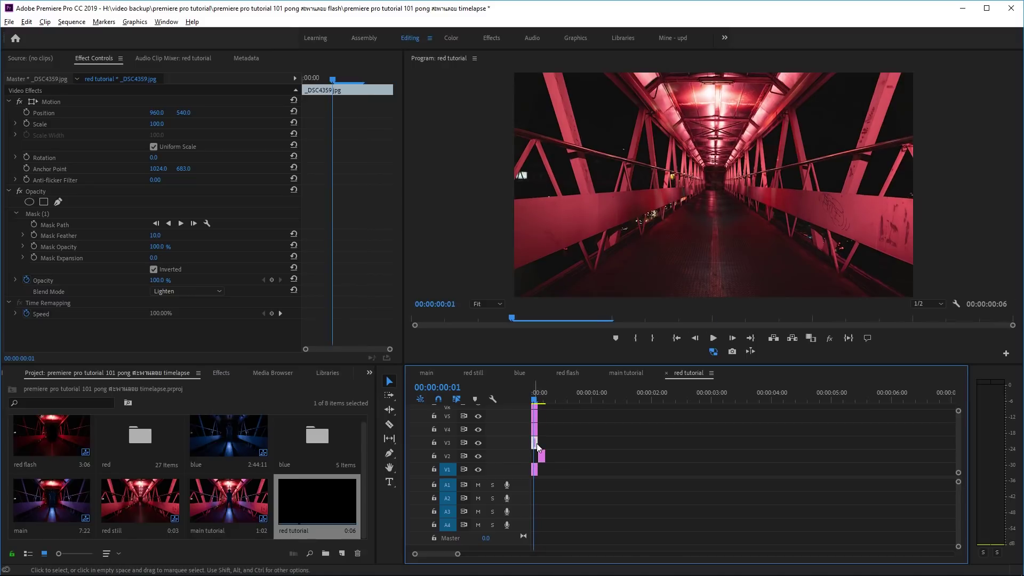
{"action": "mouse_move", "coordinate": [536, 444]}
{"action": "left_mouse_down"}
{"action": "mouse_move", "coordinate": [550, 443]}
{"action": "mouse_move", "coordinate": [565, 416]}
{"action": "mouse_move", "coordinate": [553, 407]}
{"action": "left_mouse_up"}
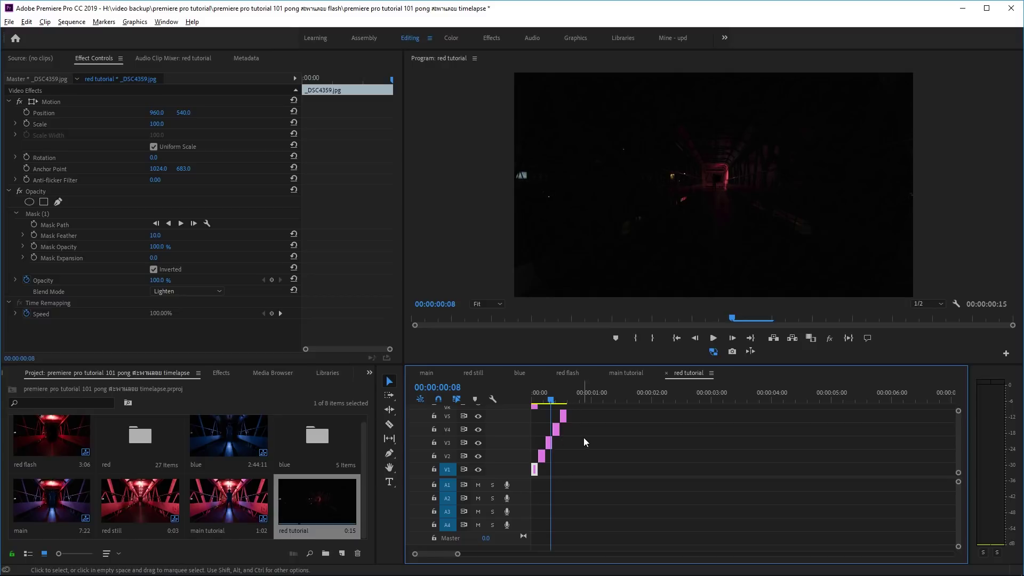
{"action": "scroll", "coordinate": [590, 441], "scroll_direction": "up", "scroll_amount": 2}
{"action": "left_click", "coordinate": [536, 431]}
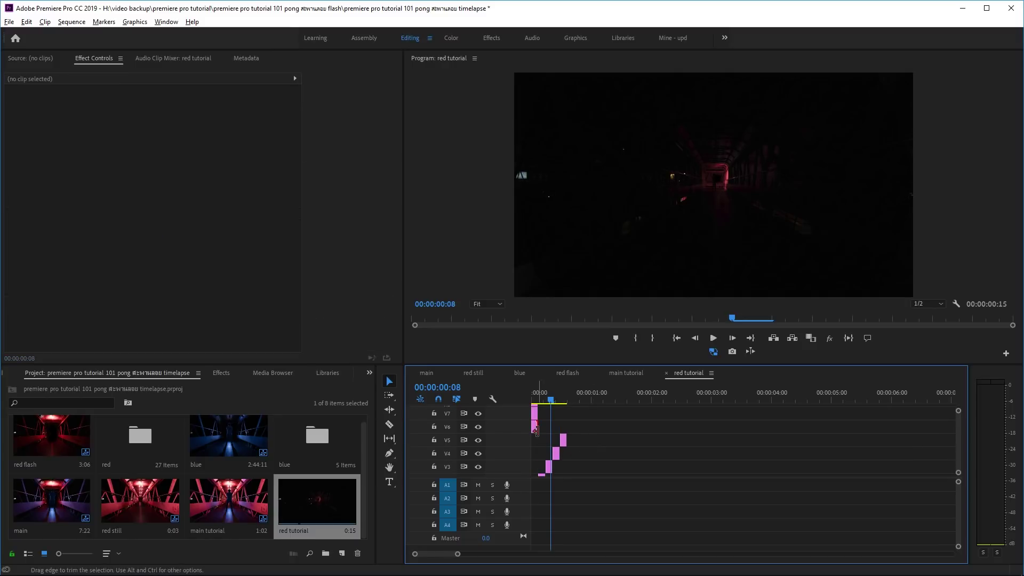
{"action": "mouse_move", "coordinate": [536, 430]}
{"action": "left_mouse_down"}
{"action": "mouse_move", "coordinate": [570, 431]}
{"action": "mouse_move", "coordinate": [581, 443]}
{"action": "mouse_move", "coordinate": [602, 422]}
{"action": "left_mouse_up"}
{"action": "scroll", "coordinate": [570, 432], "scroll_direction": "up", "scroll_amount": 1}
{"action": "scroll", "coordinate": [539, 455], "scroll_direction": "up", "scroll_amount": 2}
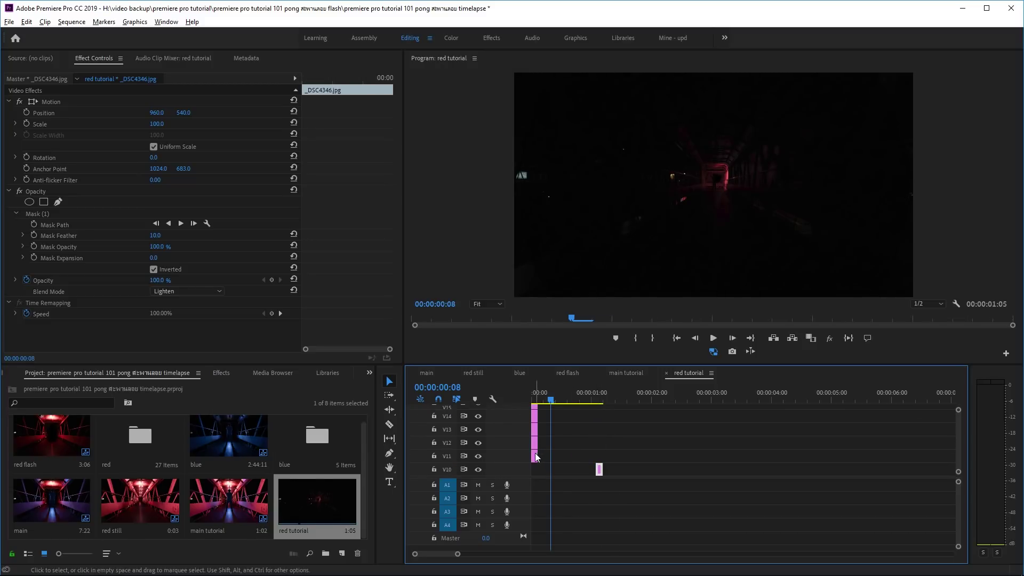
{"action": "left_click_drag", "start_coordinate": [537, 457], "coordinate": [607, 457]}
{"action": "left_click_drag", "start_coordinate": [536, 444], "coordinate": [626, 452]}
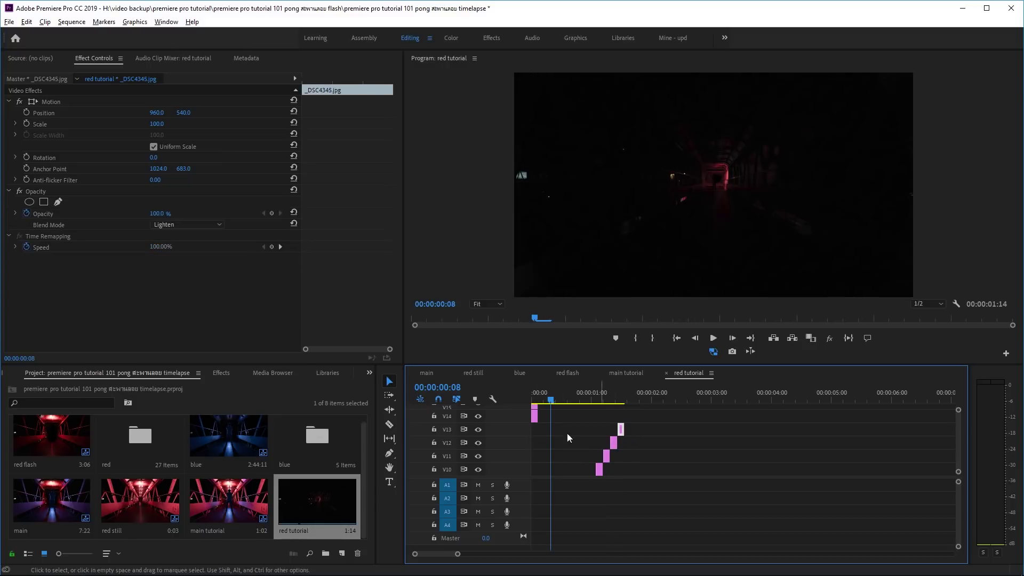
{"action": "left_click_drag", "start_coordinate": [551, 438], "coordinate": [628, 422]}
{"action": "scroll", "coordinate": [597, 441], "scroll_direction": "up", "scroll_amount": 2}
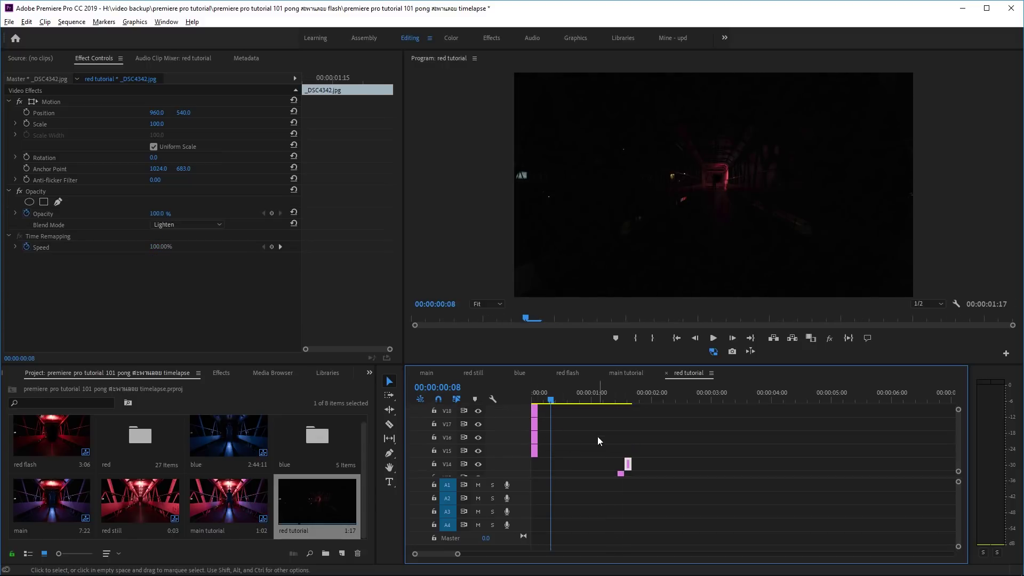
{"action": "mouse_move", "coordinate": [536, 453]}
{"action": "left_mouse_down"}
{"action": "mouse_move", "coordinate": [642, 455]}
{"action": "mouse_move", "coordinate": [637, 438]}
{"action": "left_mouse_up"}
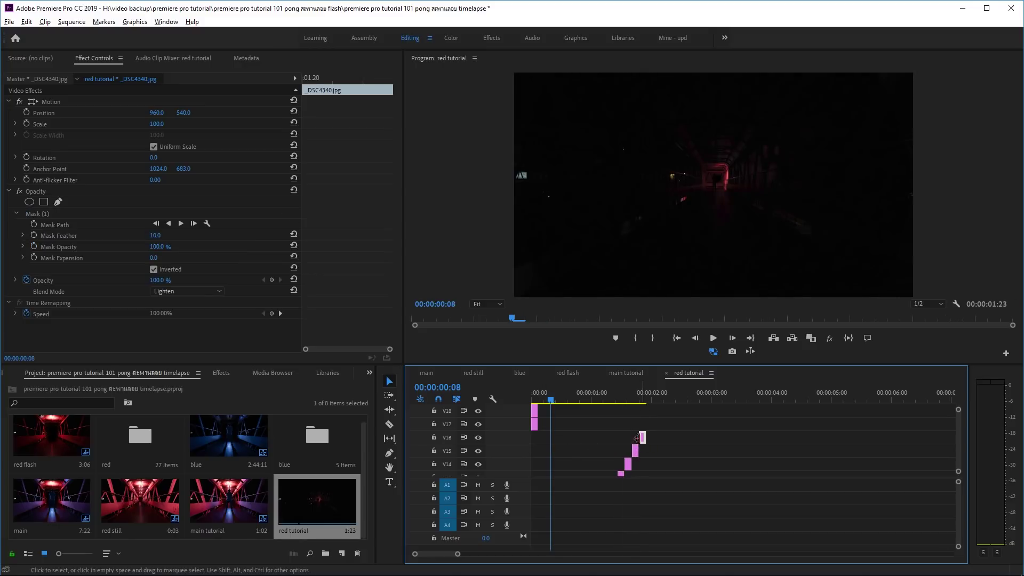
Step: Stagger the V17–V27 stills from about 2:00 to 2:25 into a rising staircase
{"action": "left_click_drag", "start_coordinate": [537, 424], "coordinate": [649, 424]}
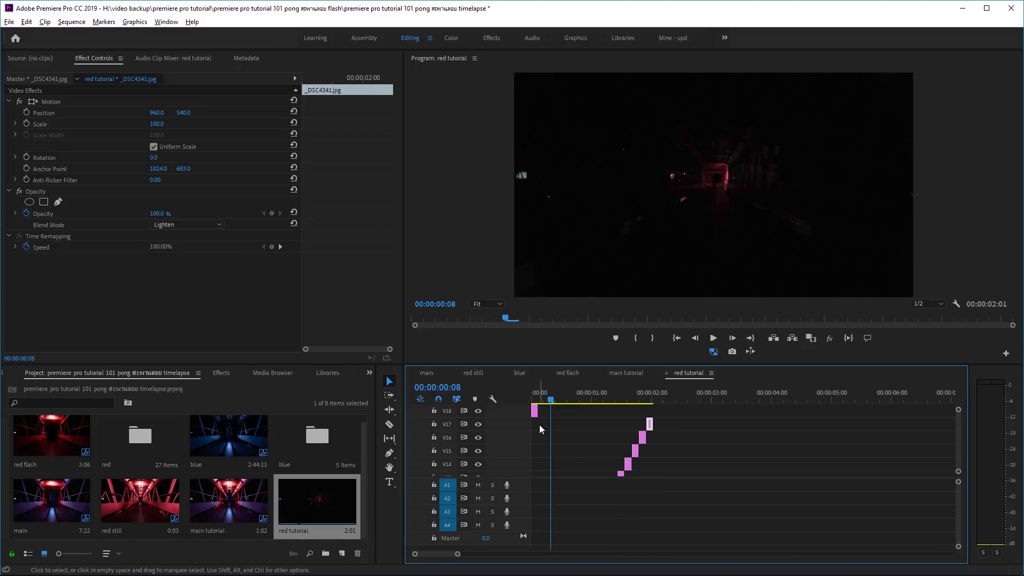
{"action": "left_click_drag", "start_coordinate": [536, 417], "coordinate": [659, 417]}
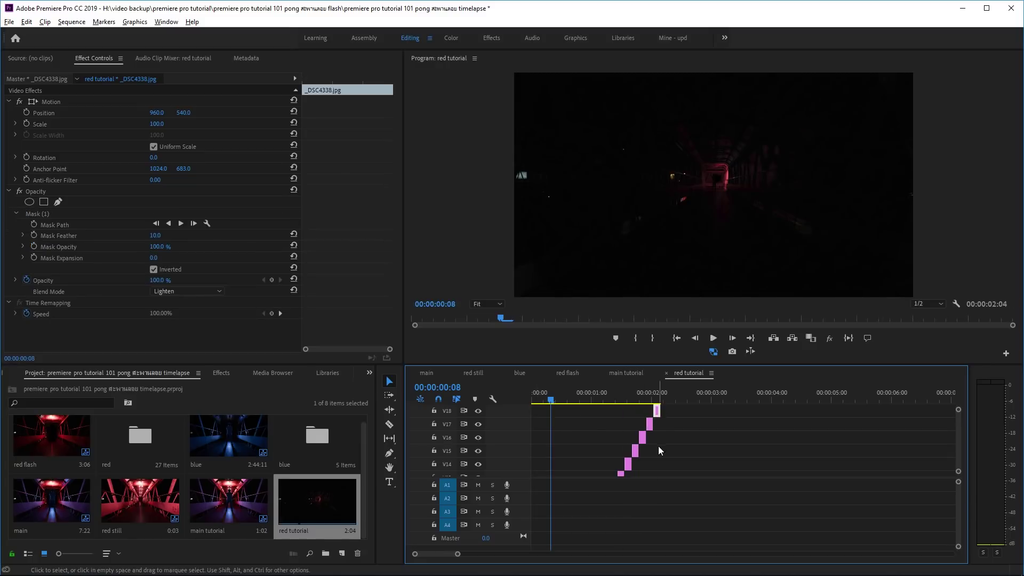
{"action": "scroll", "coordinate": [541, 447], "scroll_direction": "up", "scroll_amount": 2}
{"action": "left_click_drag", "start_coordinate": [535, 445], "coordinate": [664, 445]}
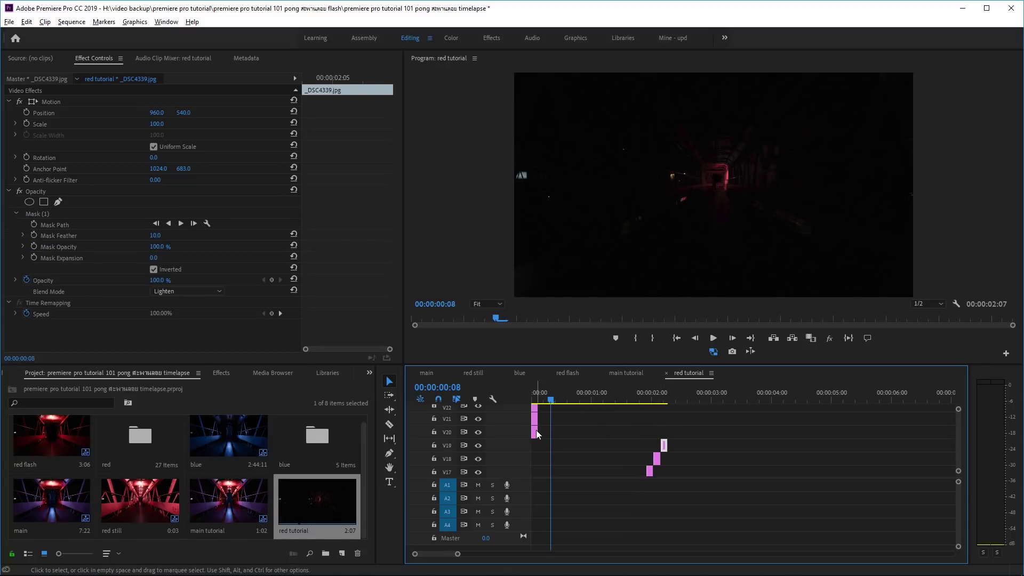
{"action": "left_click_drag", "start_coordinate": [535, 432], "coordinate": [673, 433]}
{"action": "left_click_drag", "start_coordinate": [535, 419], "coordinate": [679, 419]}
{"action": "scroll", "coordinate": [545, 442], "scroll_direction": "up", "scroll_amount": 2}
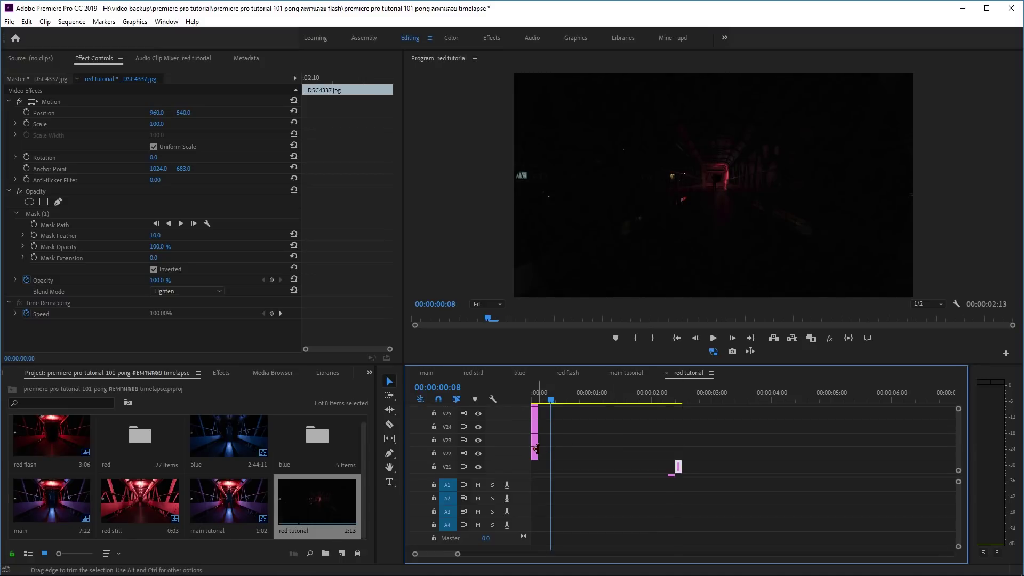
{"action": "left_click_drag", "start_coordinate": [536, 450], "coordinate": [684, 451]}
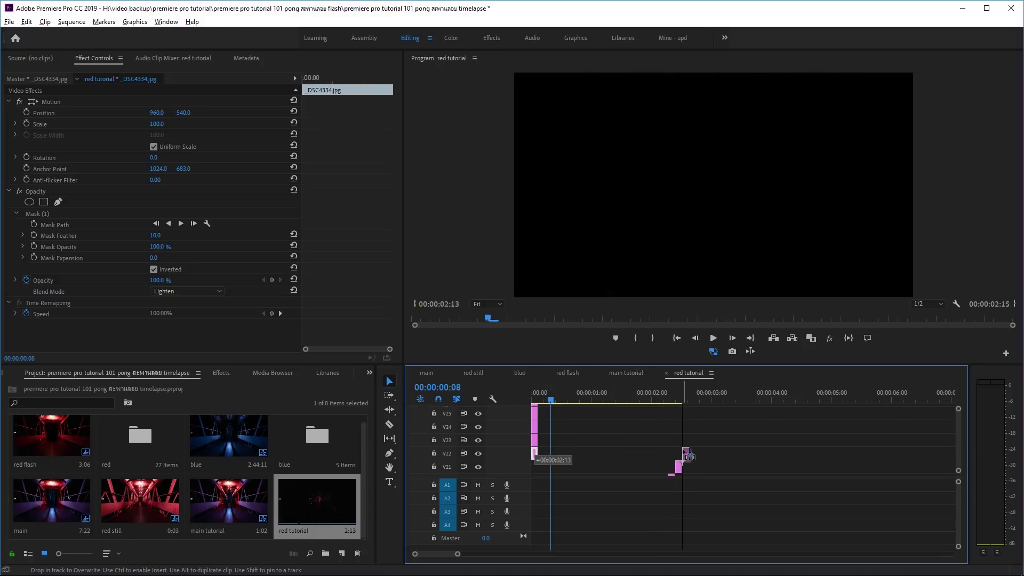
{"action": "left_click_drag", "start_coordinate": [537, 440], "coordinate": [693, 440]}
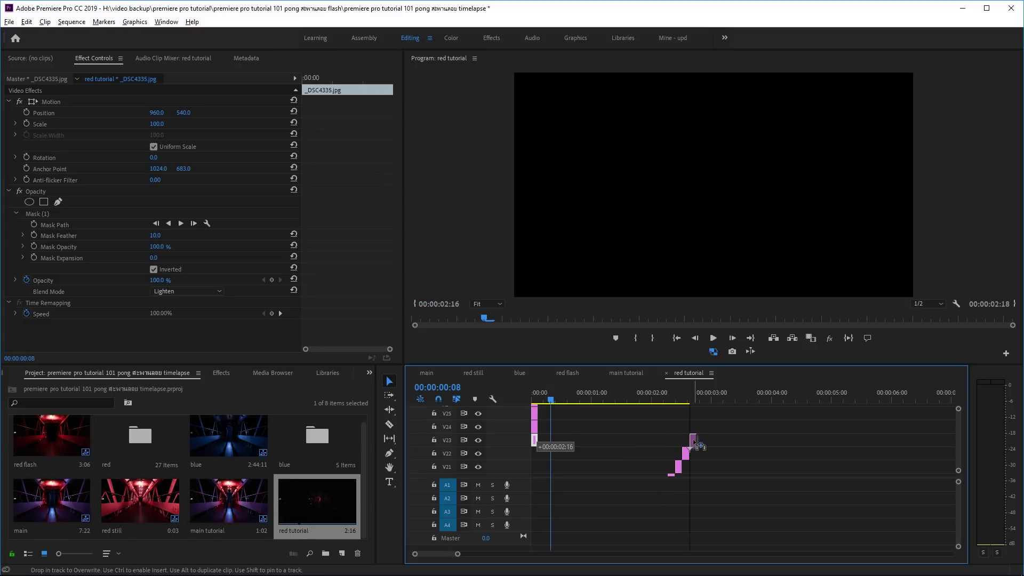
{"action": "left_click_drag", "start_coordinate": [536, 431], "coordinate": [703, 430]}
{"action": "left_click_drag", "start_coordinate": [537, 414], "coordinate": [714, 426]}
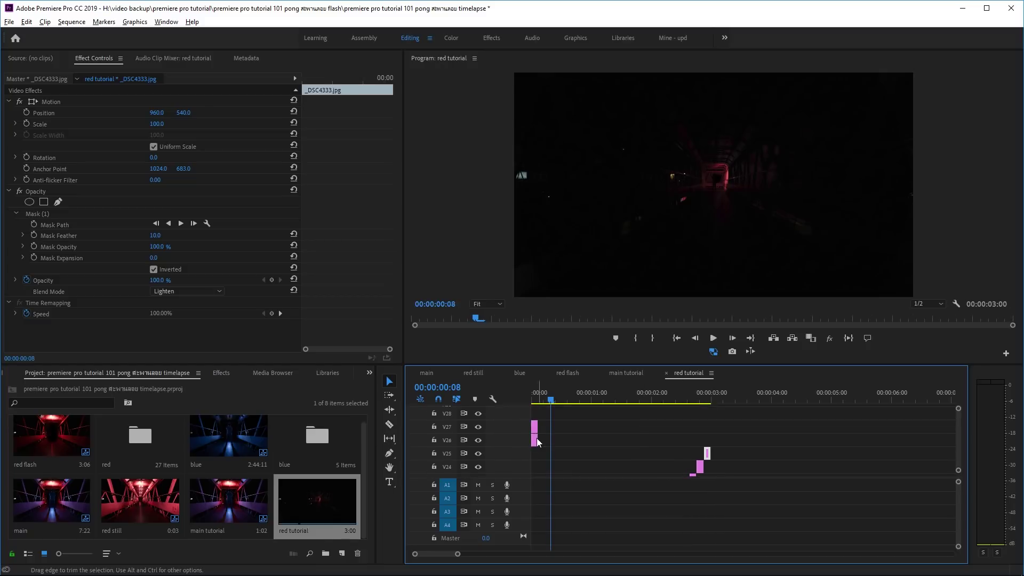
{"action": "left_click_drag", "start_coordinate": [538, 440], "coordinate": [715, 441]}
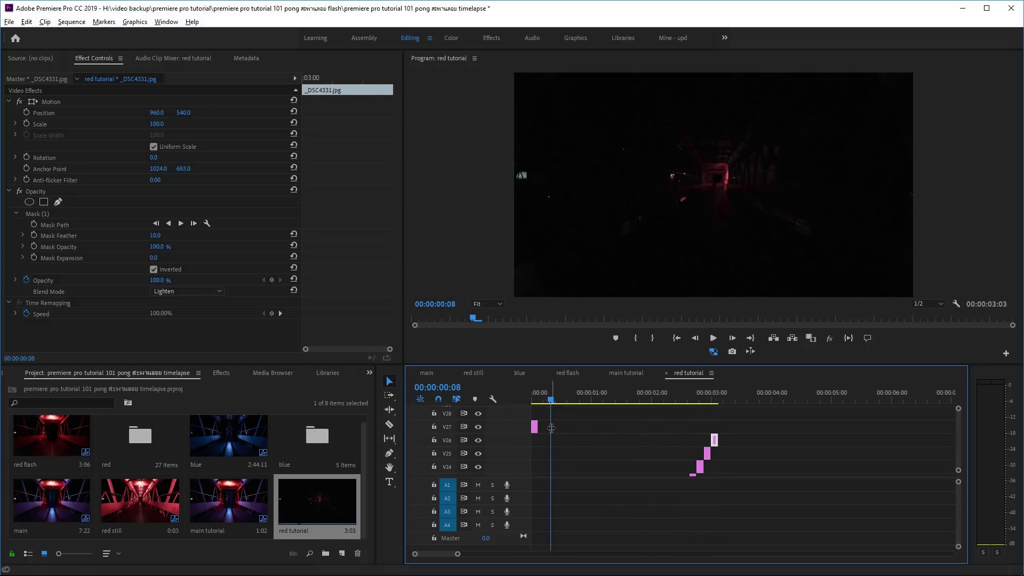
{"action": "left_click_drag", "start_coordinate": [535, 426], "coordinate": [722, 427]}
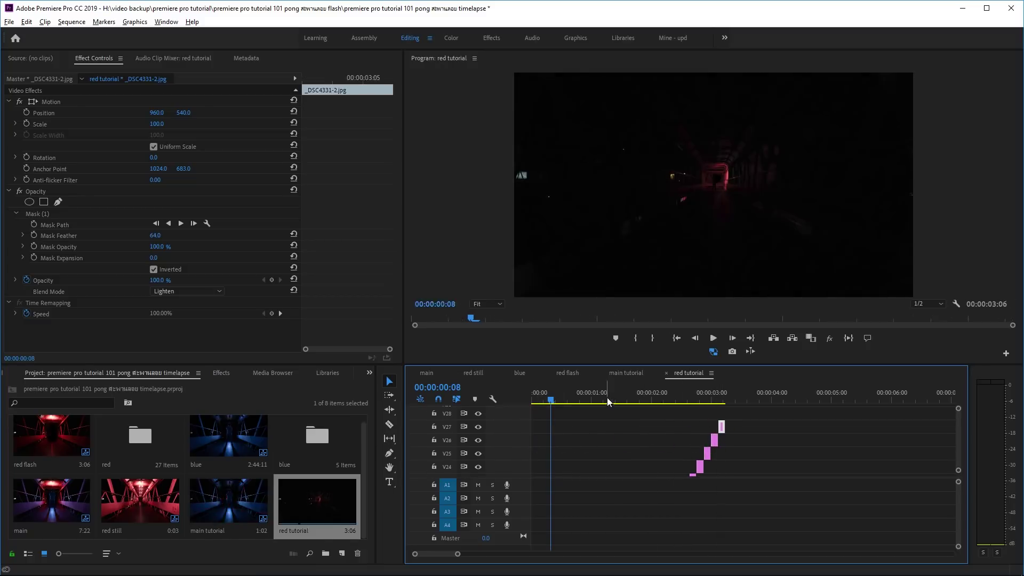
Step: Play the red tutorial sequence from near the start to preview, then switch to main tutorial
{"action": "left_click_drag", "start_coordinate": [564, 398], "coordinate": [539, 400]}
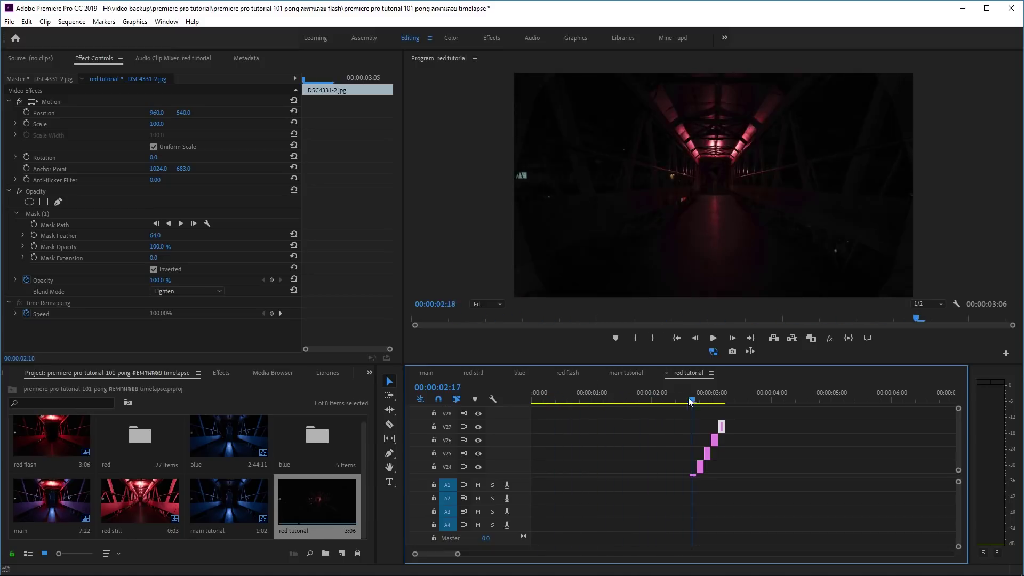
{"action": "key", "text": "space"}
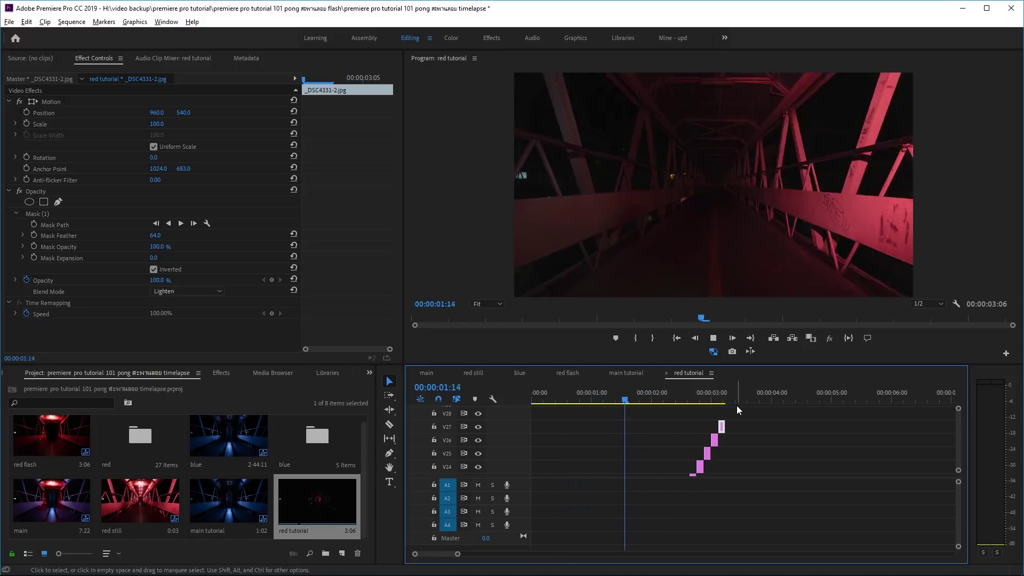
{"action": "left_click", "coordinate": [744, 414]}
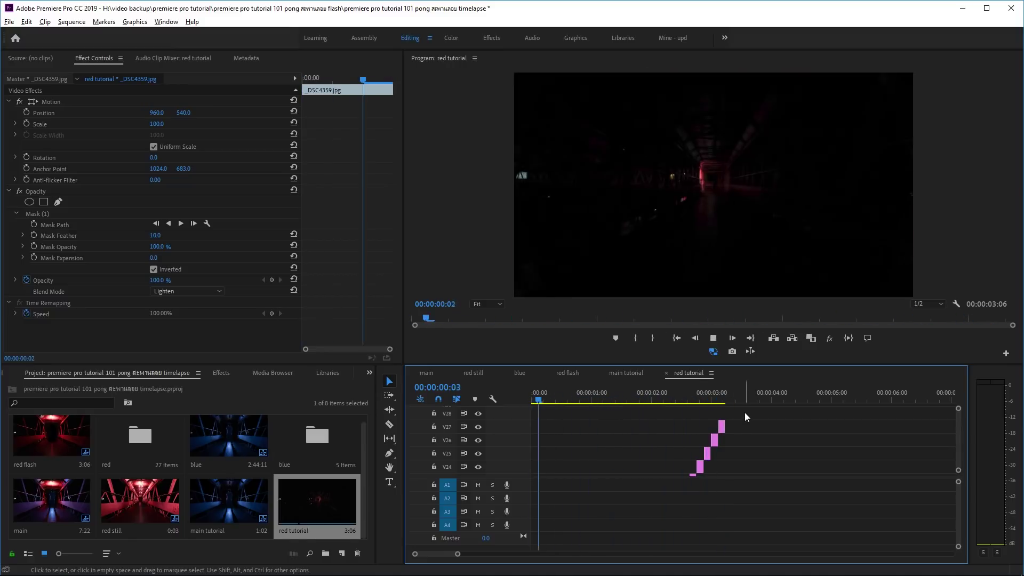
{"action": "key", "text": "space"}
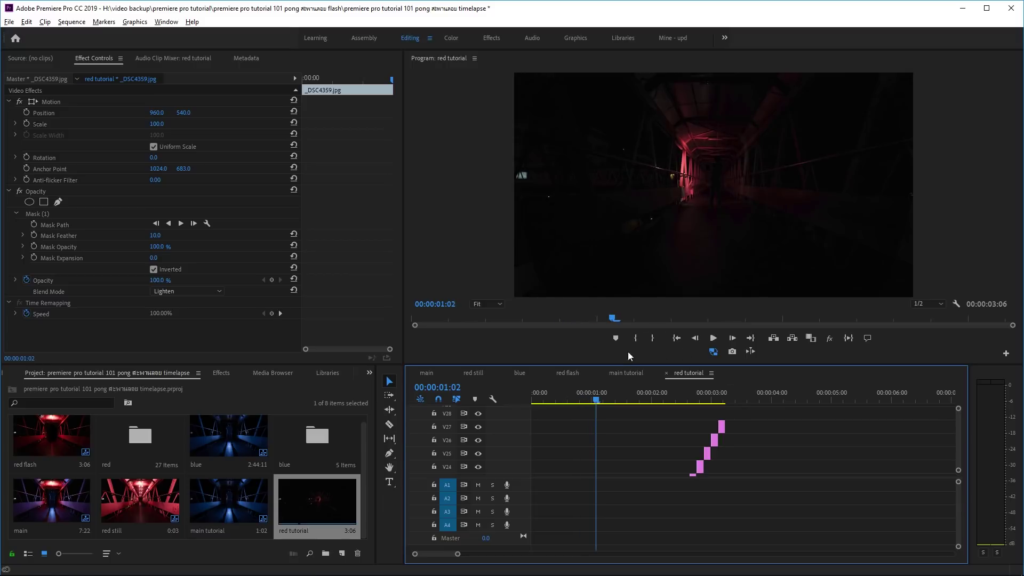
{"action": "left_click", "coordinate": [626, 373]}
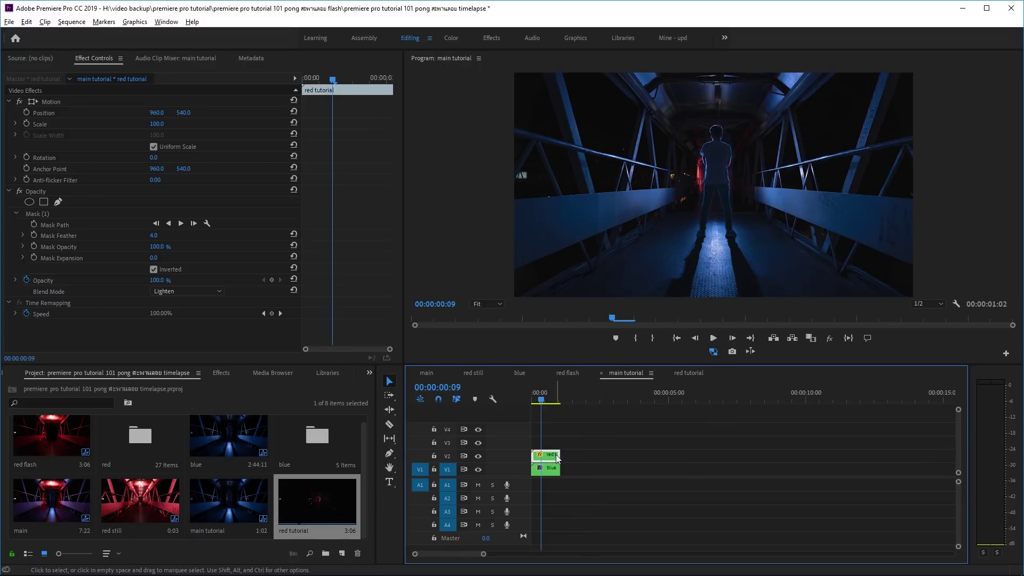
Step: Extend the V2 red tutorial clip to its full length and lengthen the V1 blue clip to match
{"action": "left_click_drag", "start_coordinate": [557, 458], "coordinate": [618, 454]}
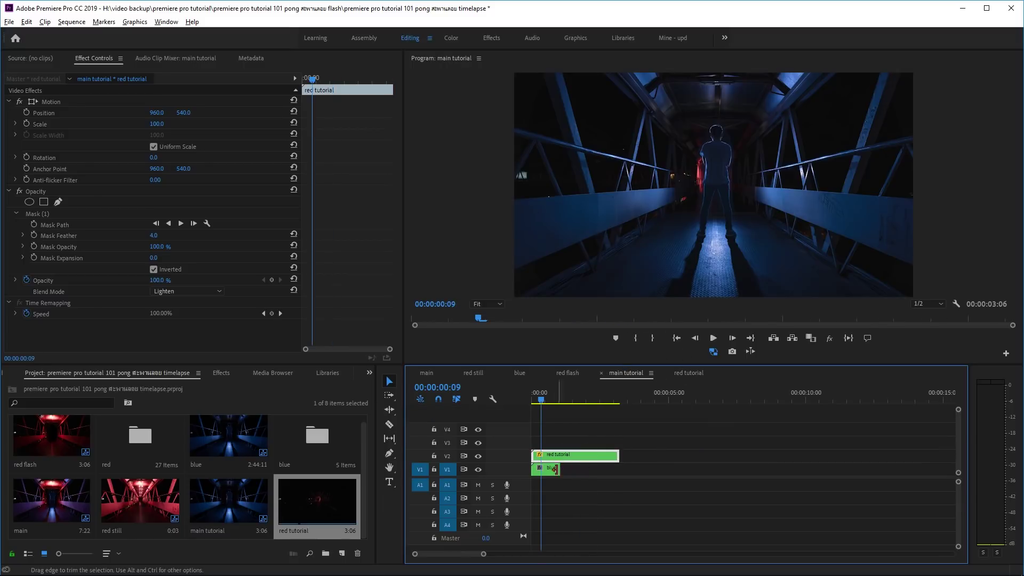
{"action": "left_click_drag", "start_coordinate": [557, 469], "coordinate": [617, 469]}
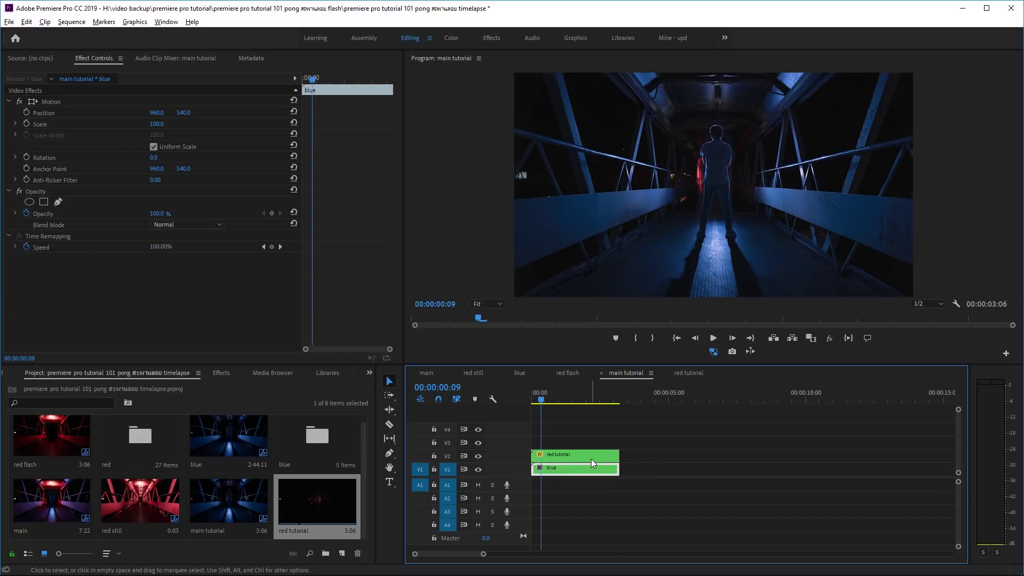
{"action": "left_click", "coordinate": [701, 375]}
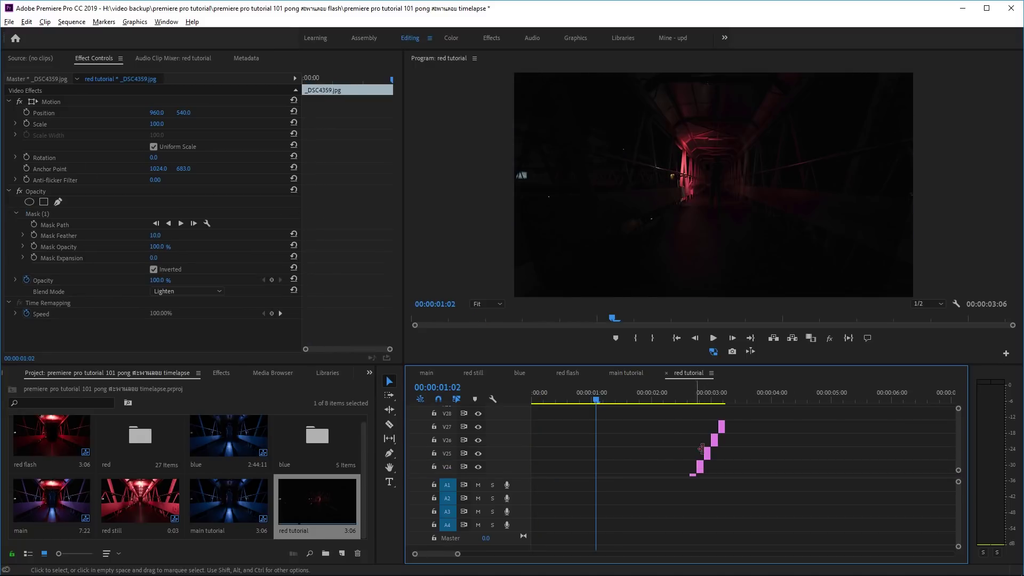
{"action": "left_click", "coordinate": [626, 373]}
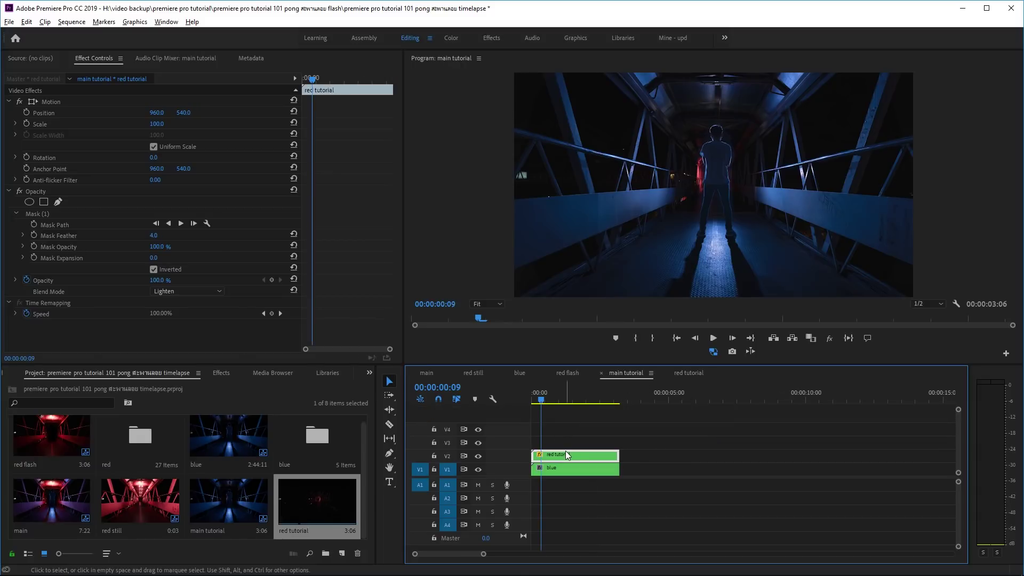
Step: Preview the composite, stretch the blue clip to 8:13, and Alt-drag a later-starting red tutorial copy onto V3
{"action": "key", "text": "space"}
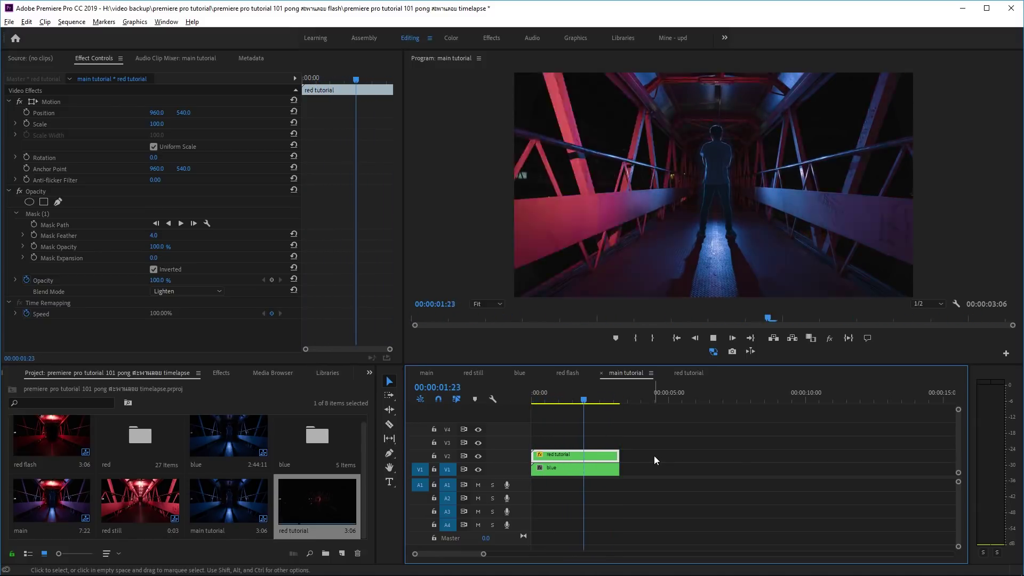
{"action": "key", "text": "space"}
{"action": "left_click_drag", "start_coordinate": [614, 470], "coordinate": [765, 469]}
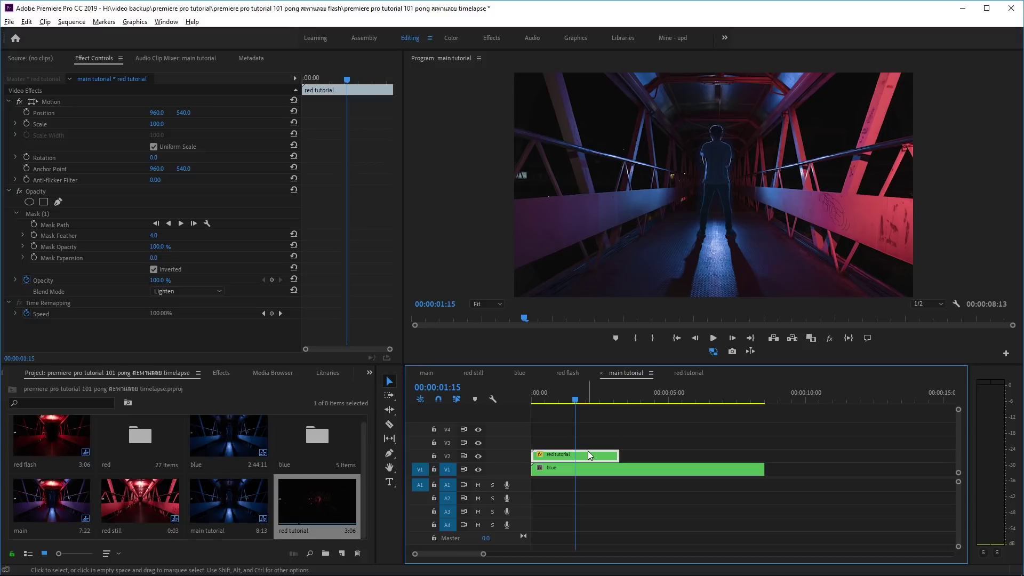
{"action": "left_click_drag", "start_coordinate": [587, 456], "coordinate": [632, 447]}
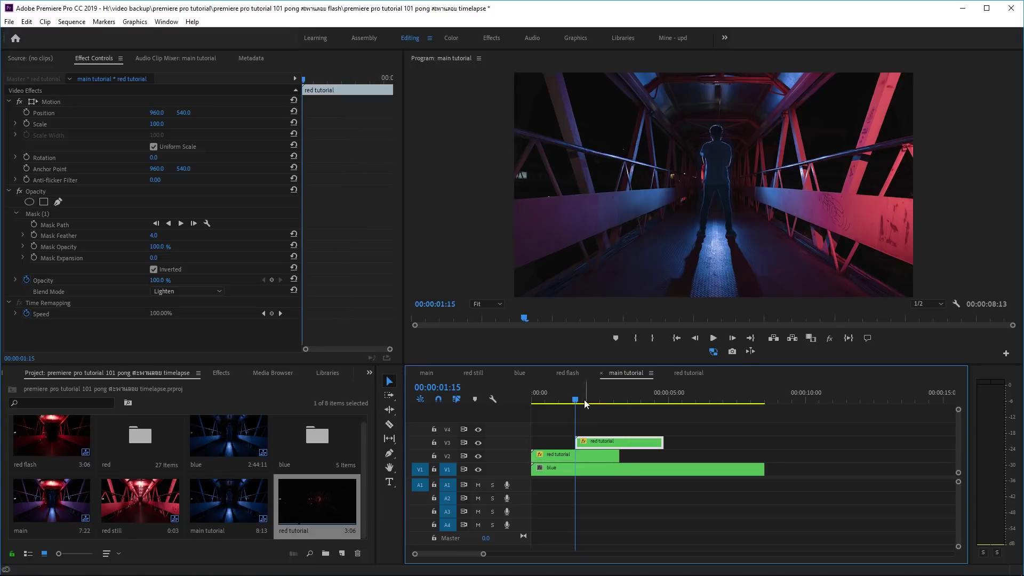
Step: Alt-drag the V3 red tutorial copy up onto V4 and slide it later in time
{"action": "left_click", "coordinate": [543, 397]}
{"action": "key", "text": "space"}
{"action": "left_click", "coordinate": [561, 456]}
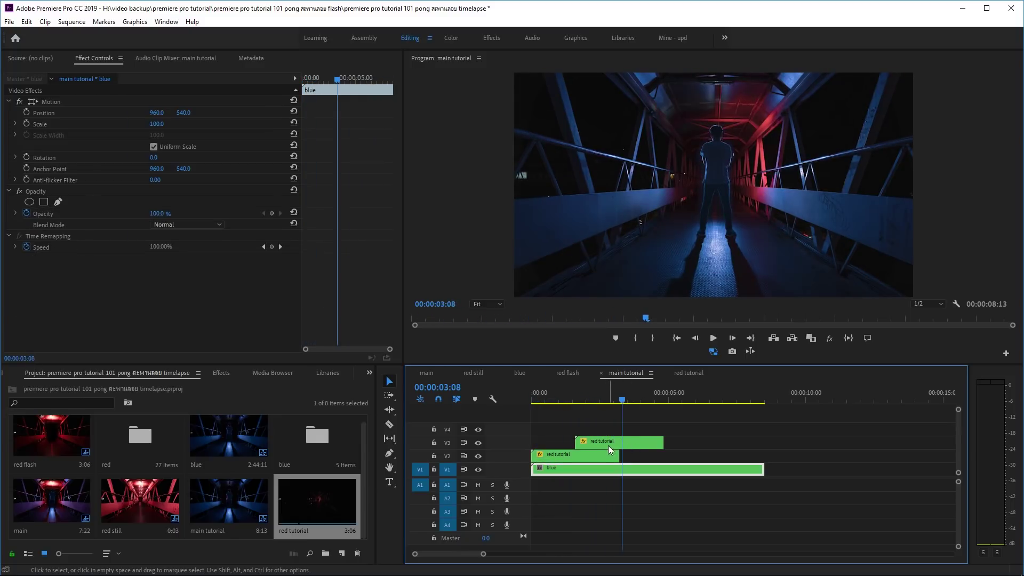
{"action": "left_click_drag", "start_coordinate": [607, 442], "coordinate": [607, 433]}
{"action": "left_click_drag", "start_coordinate": [602, 432], "coordinate": [646, 433]}
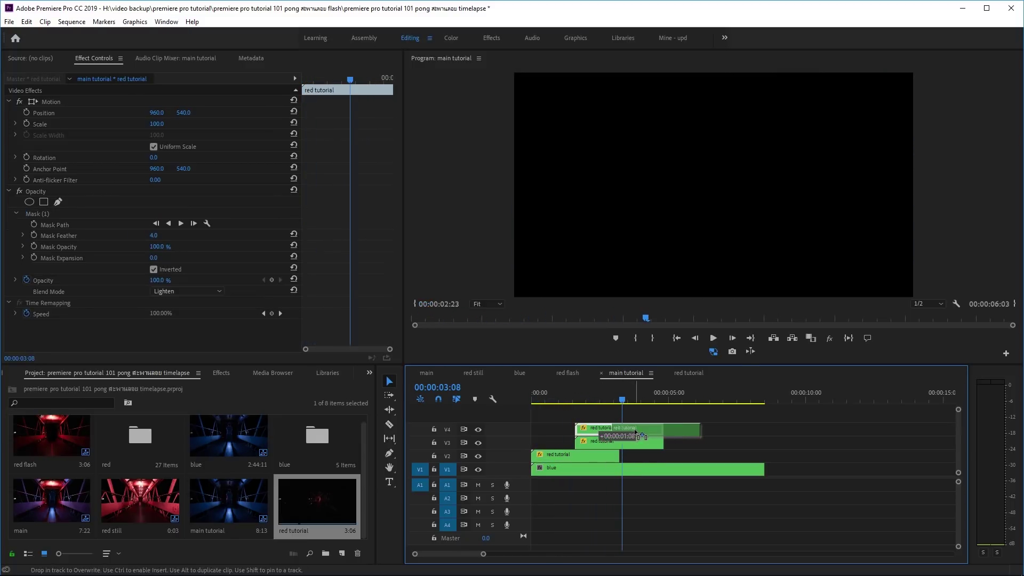
Step: Play the staggered composite from the start and inspect the red tutorial nested sequence
{"action": "left_click", "coordinate": [655, 470]}
{"action": "key", "text": "Home"}
{"action": "key", "text": "space"}
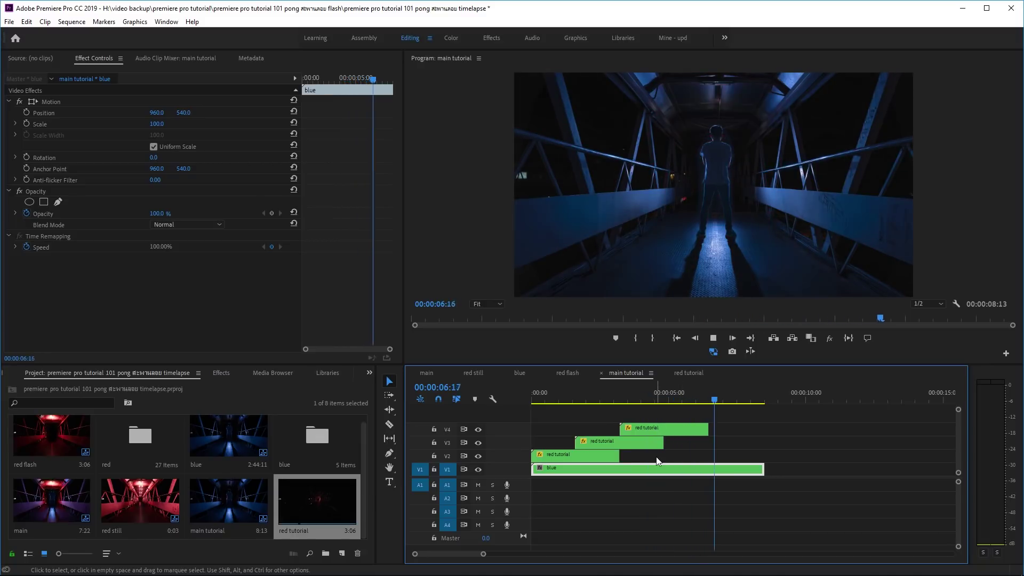
{"action": "double_click", "coordinate": [661, 431]}
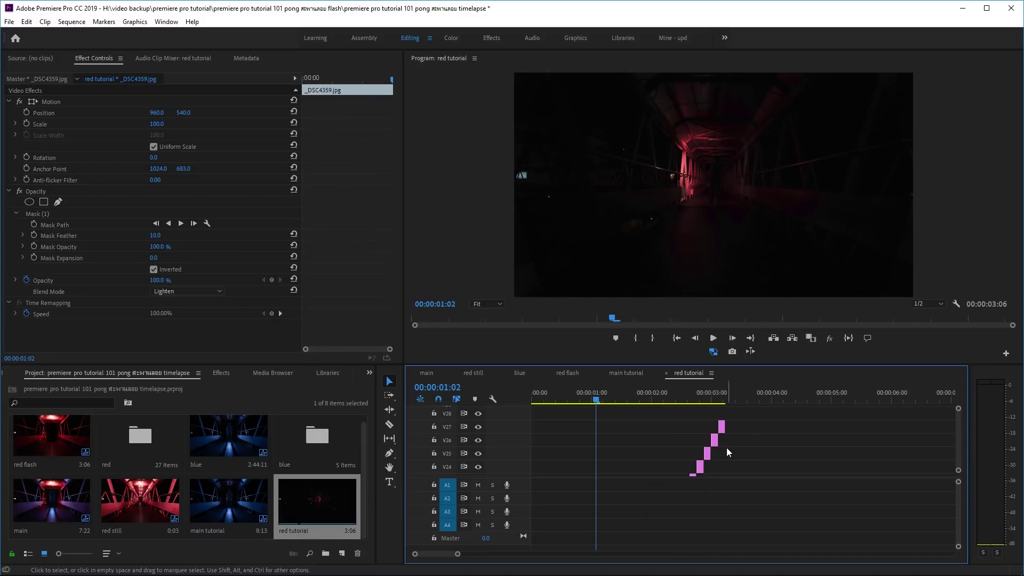
{"action": "scroll", "coordinate": [696, 443], "scroll_direction": "down", "scroll_amount": 2}
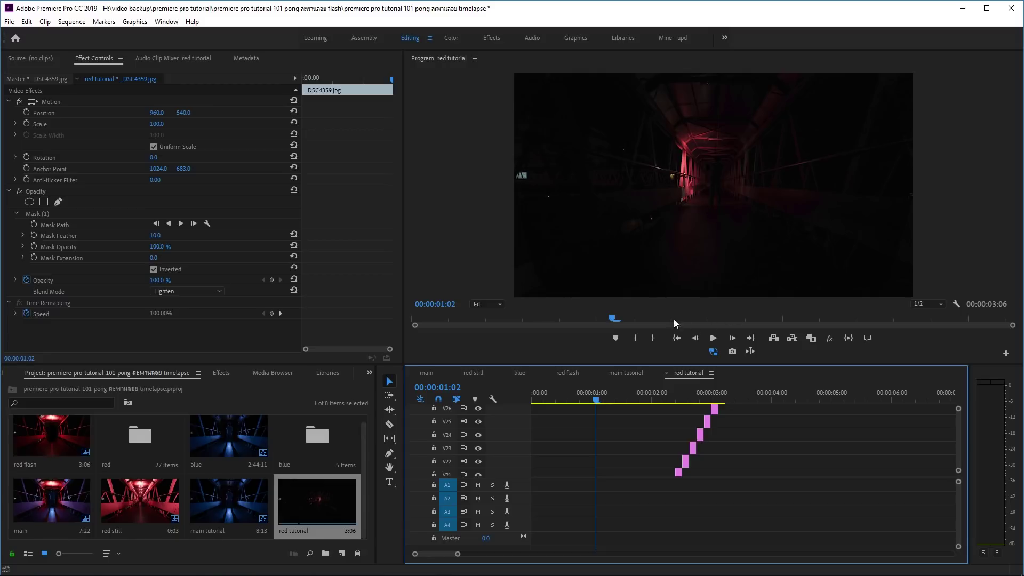
Step: Back in the main tutorial, check the red tutorial copies on V2, V3 and V4
{"action": "left_click", "coordinate": [617, 371]}
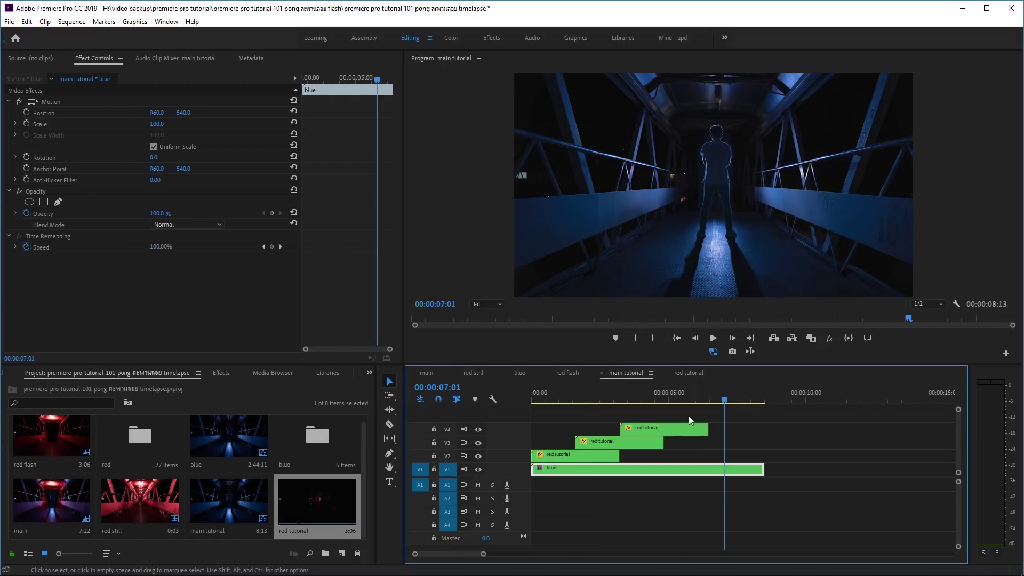
{"action": "left_click", "coordinate": [566, 453]}
{"action": "left_click", "coordinate": [599, 441]}
{"action": "left_click", "coordinate": [639, 426]}
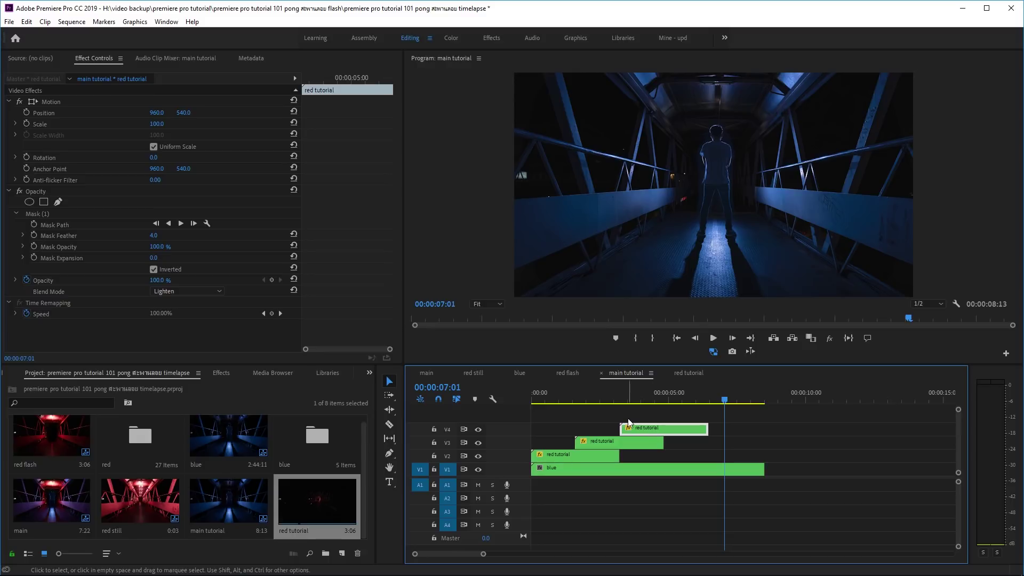
{"action": "key", "text": "Home"}
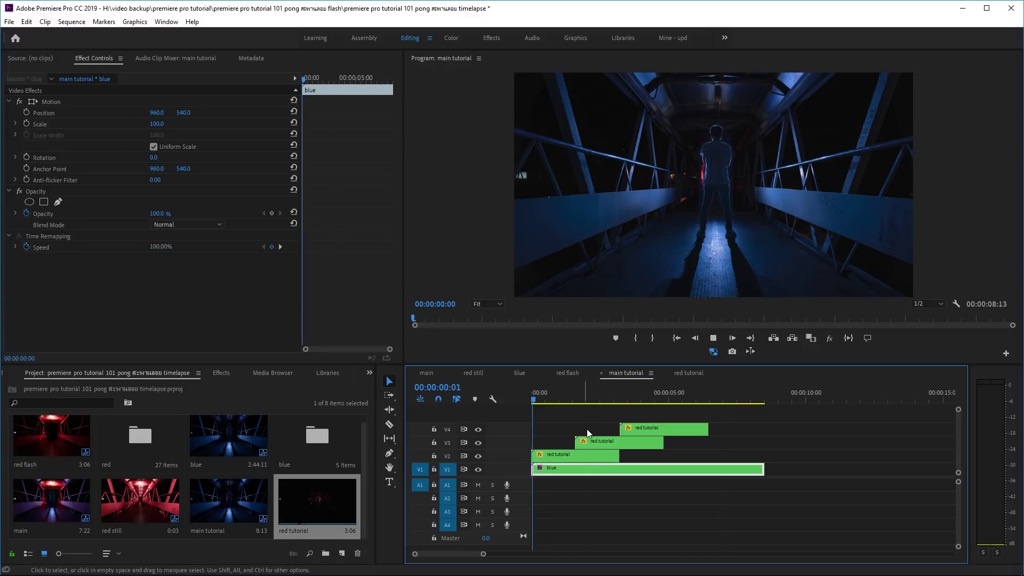
{"action": "key", "text": "space"}
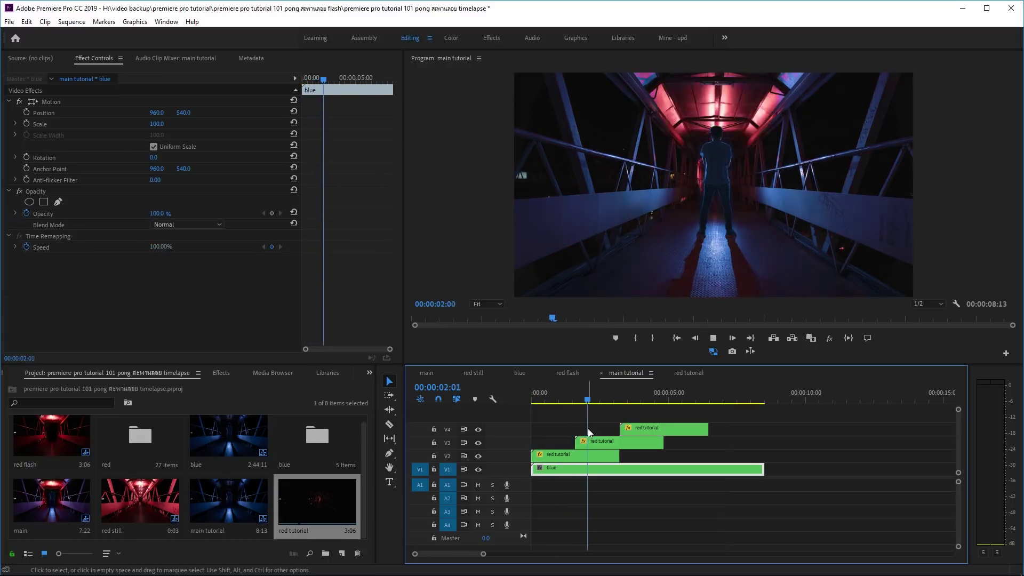
{"action": "key", "text": "space"}
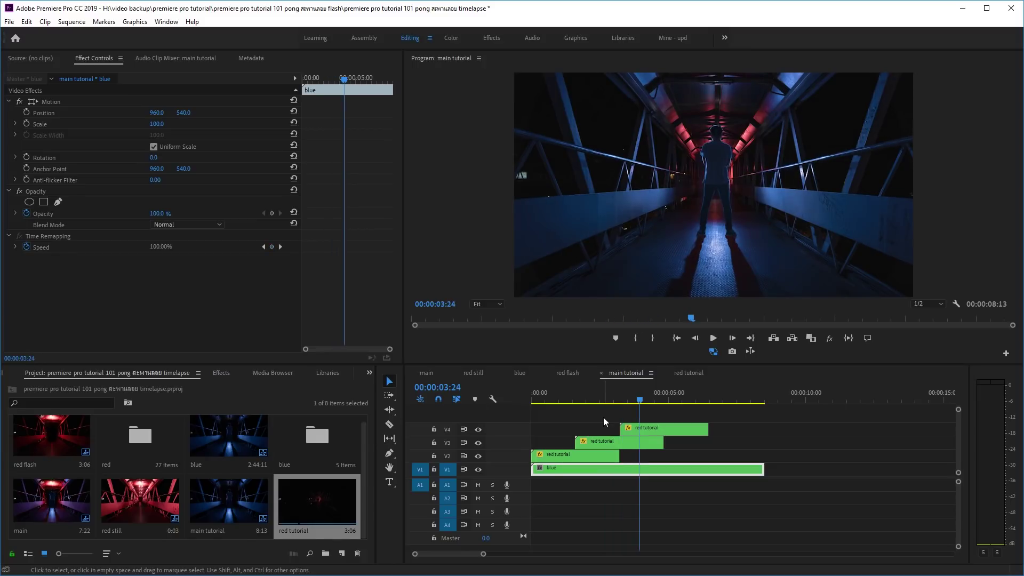